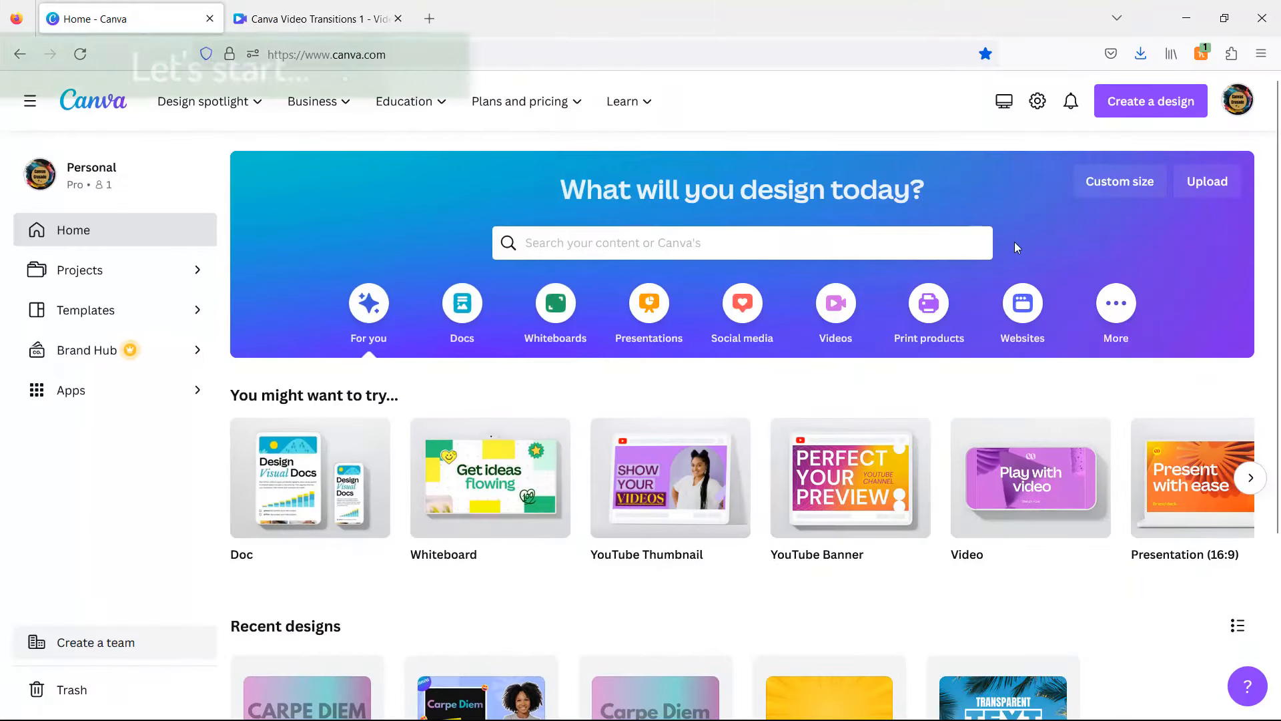
# Create a new blank Video design and add two more blank pages to its timeline.
pyautogui.click(1143, 105)
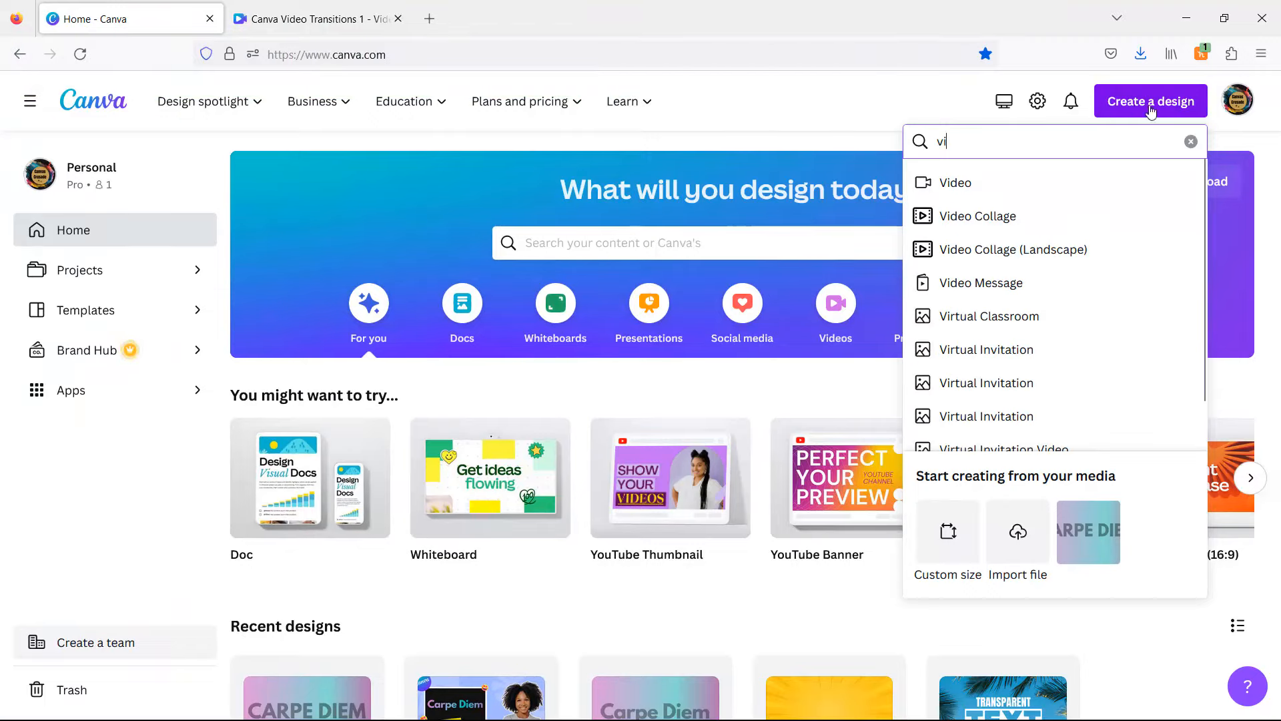
pyautogui.click(982, 192)
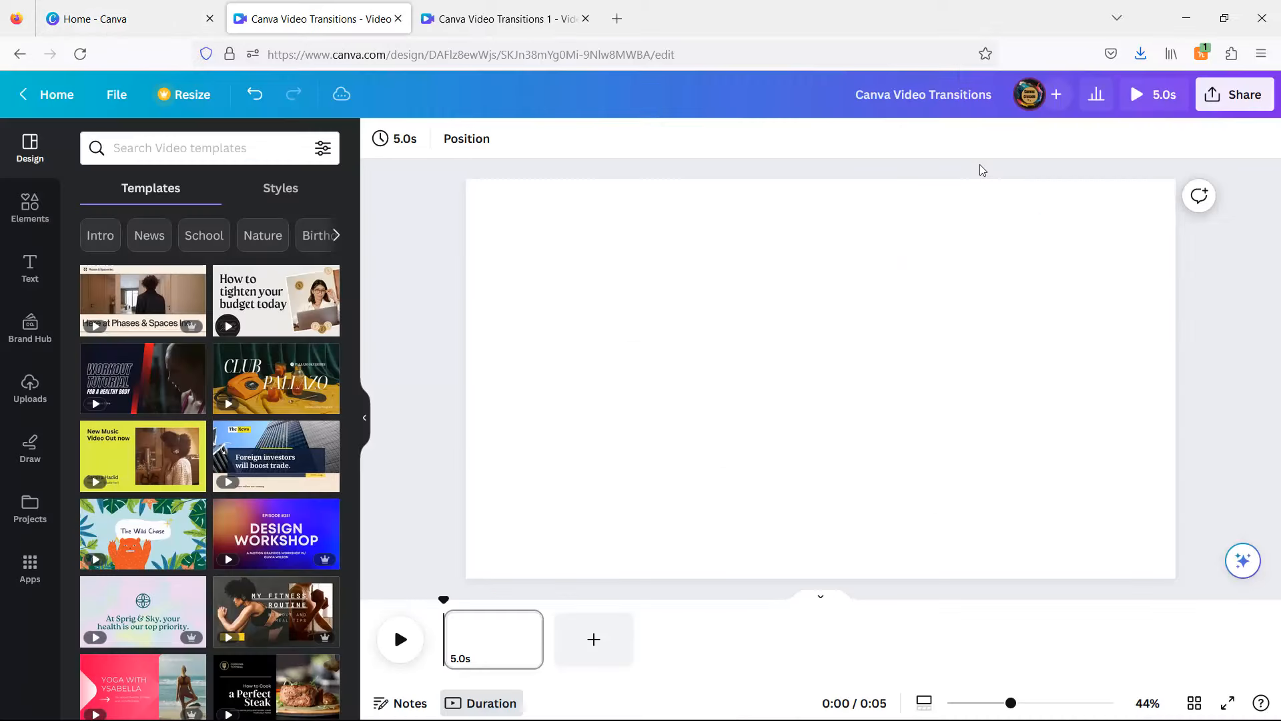
pyautogui.click(591, 642)
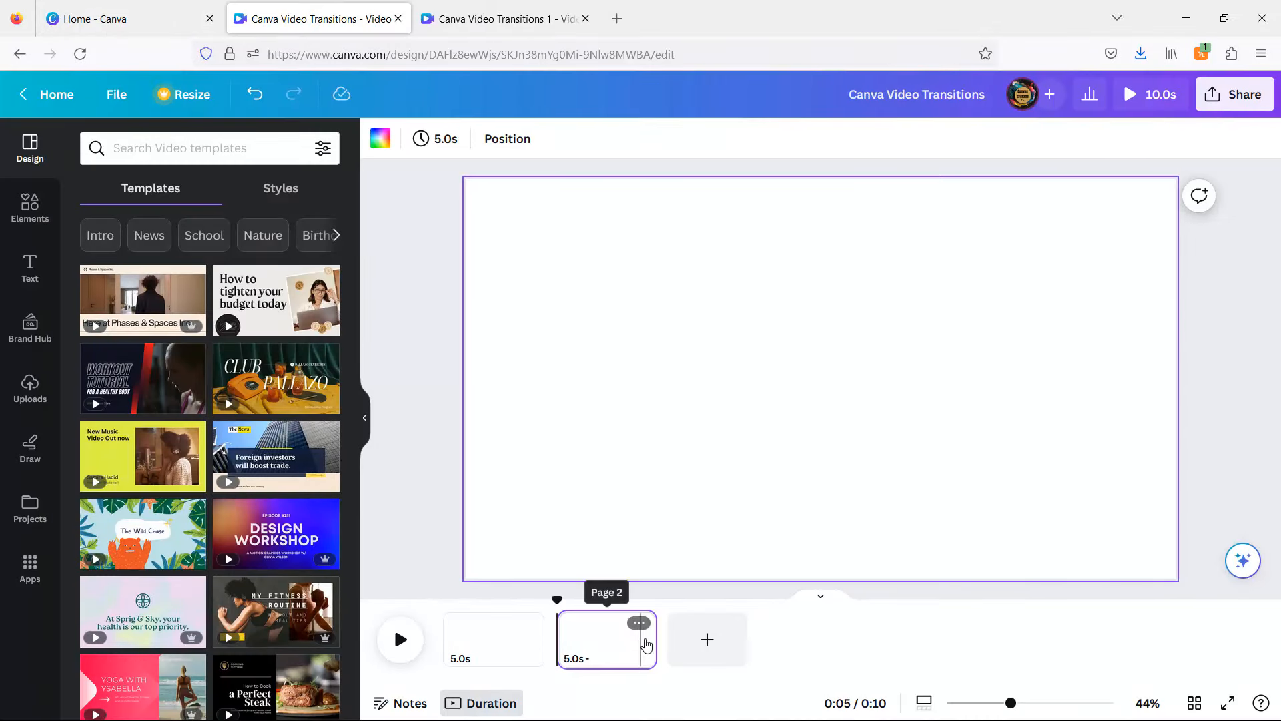
pyautogui.click(706, 639)
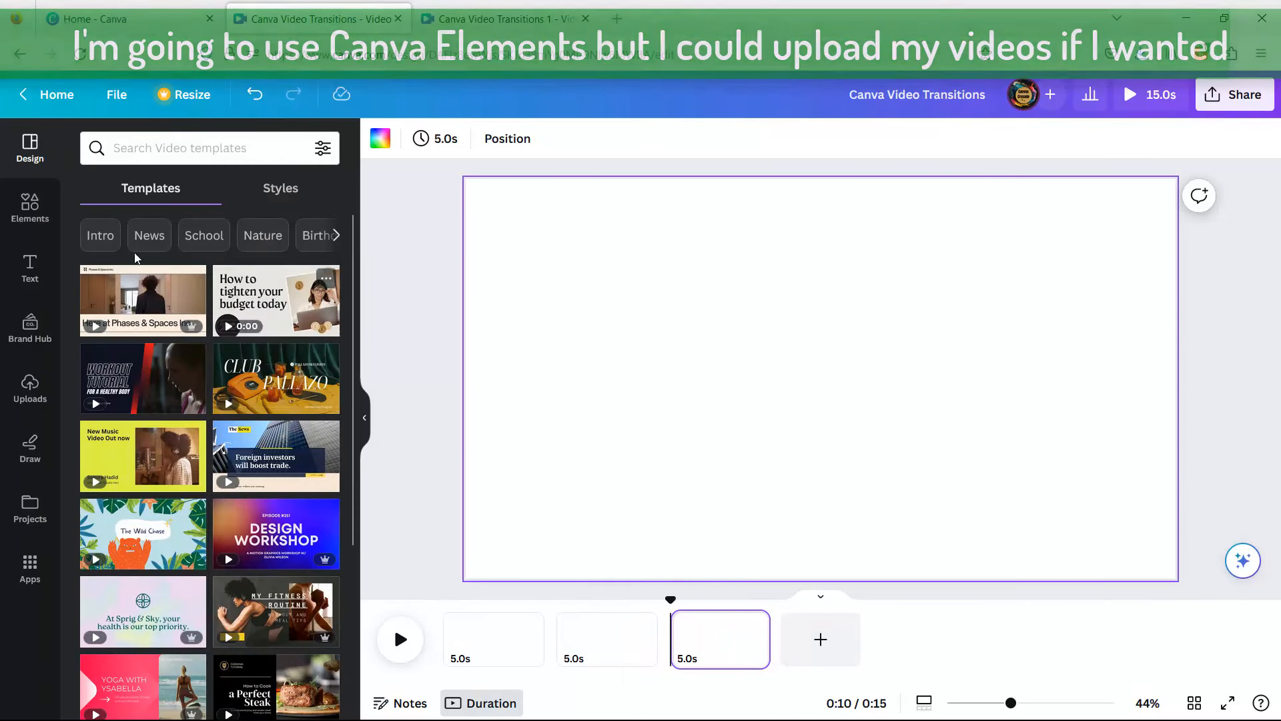
# Add the 15-second retro TV clip from the recently used elements to the first page and set it as the background.
pyautogui.click(27, 207)
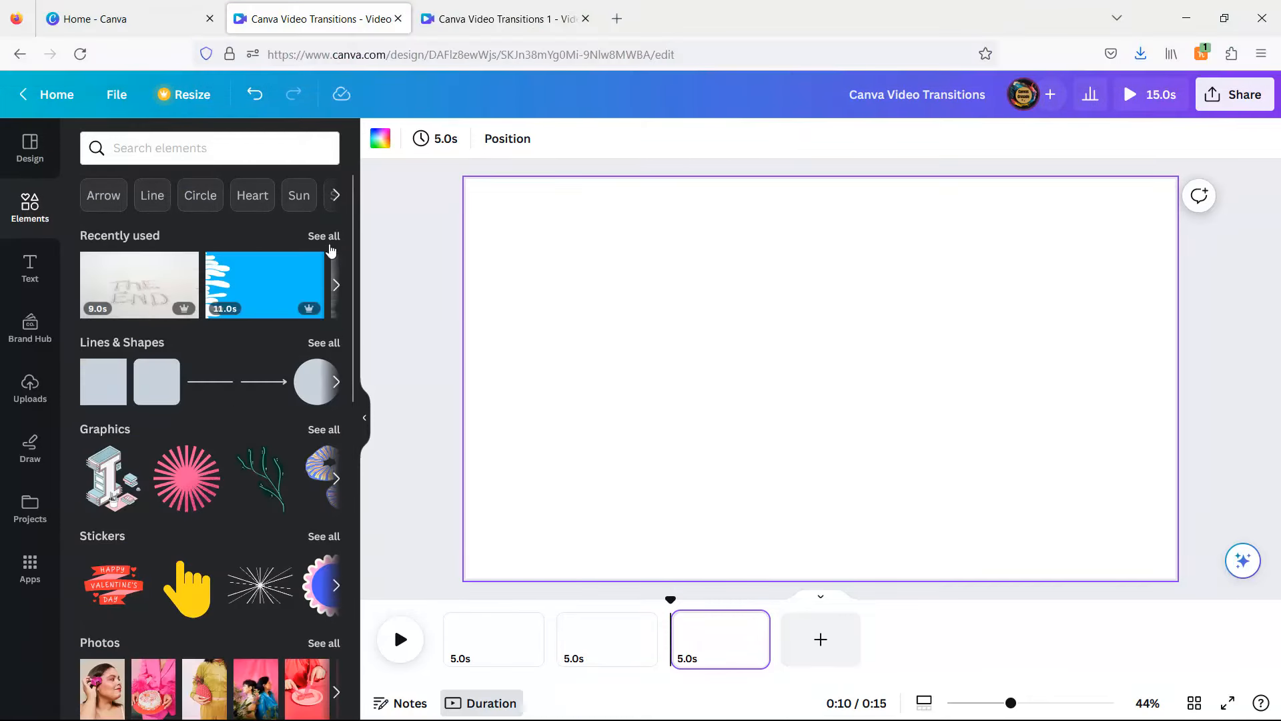
pyautogui.click(329, 237)
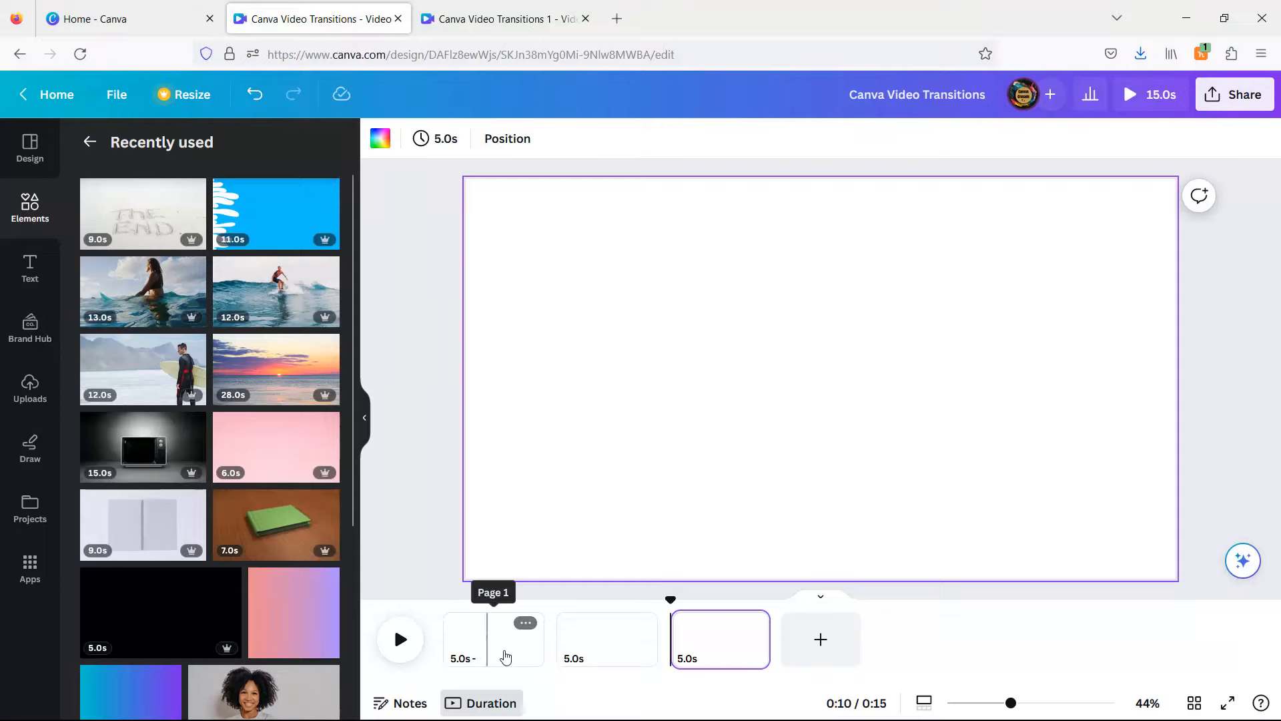
pyautogui.click(155, 443)
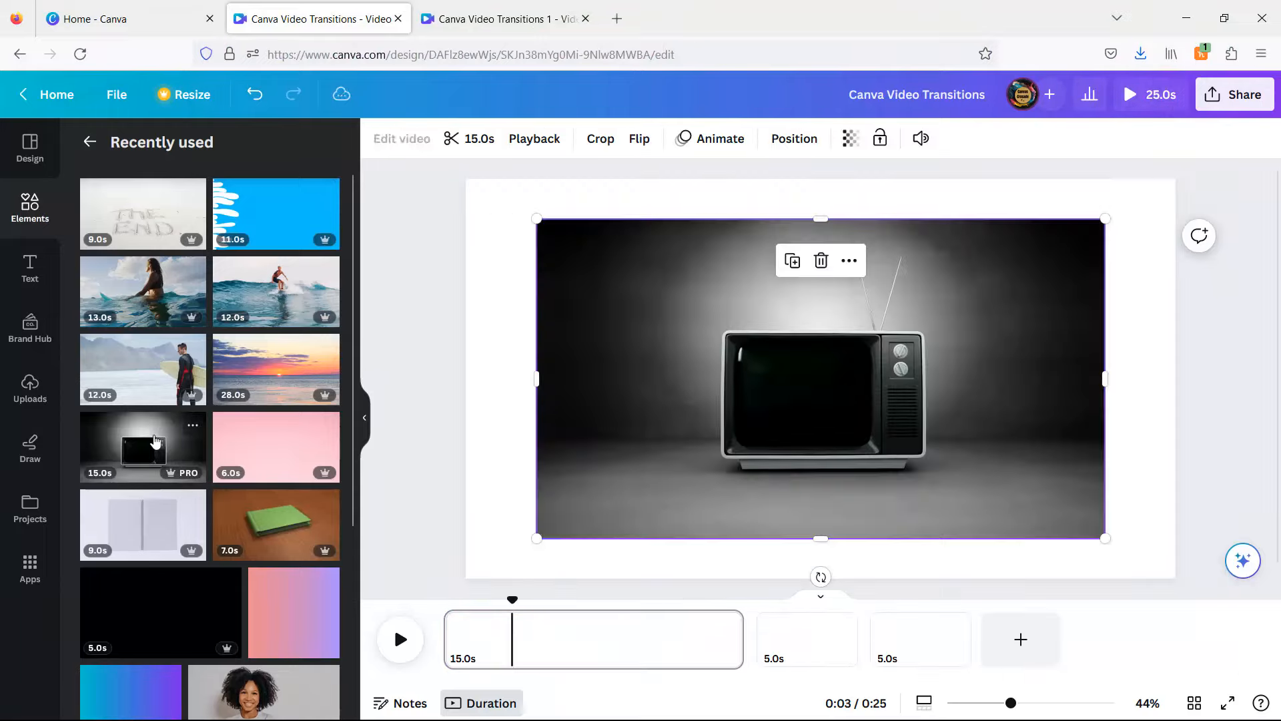
pyautogui.rightClick(771, 346)
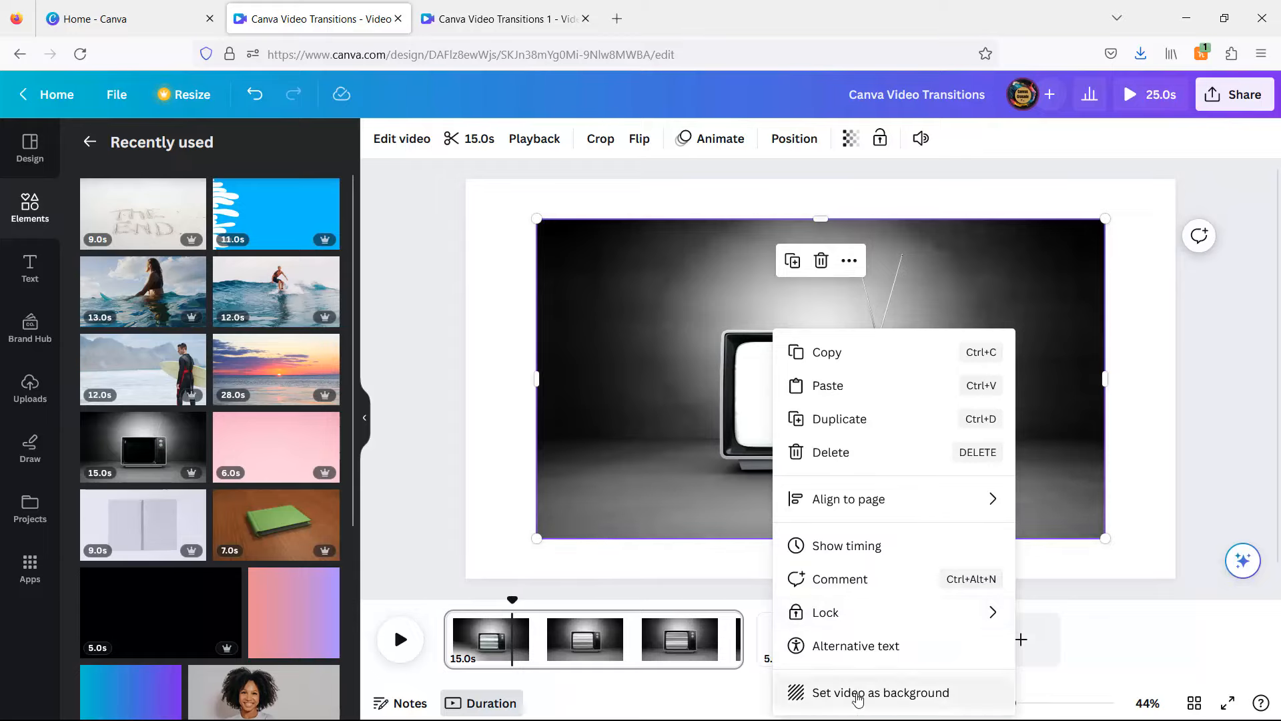
pyautogui.click(858, 694)
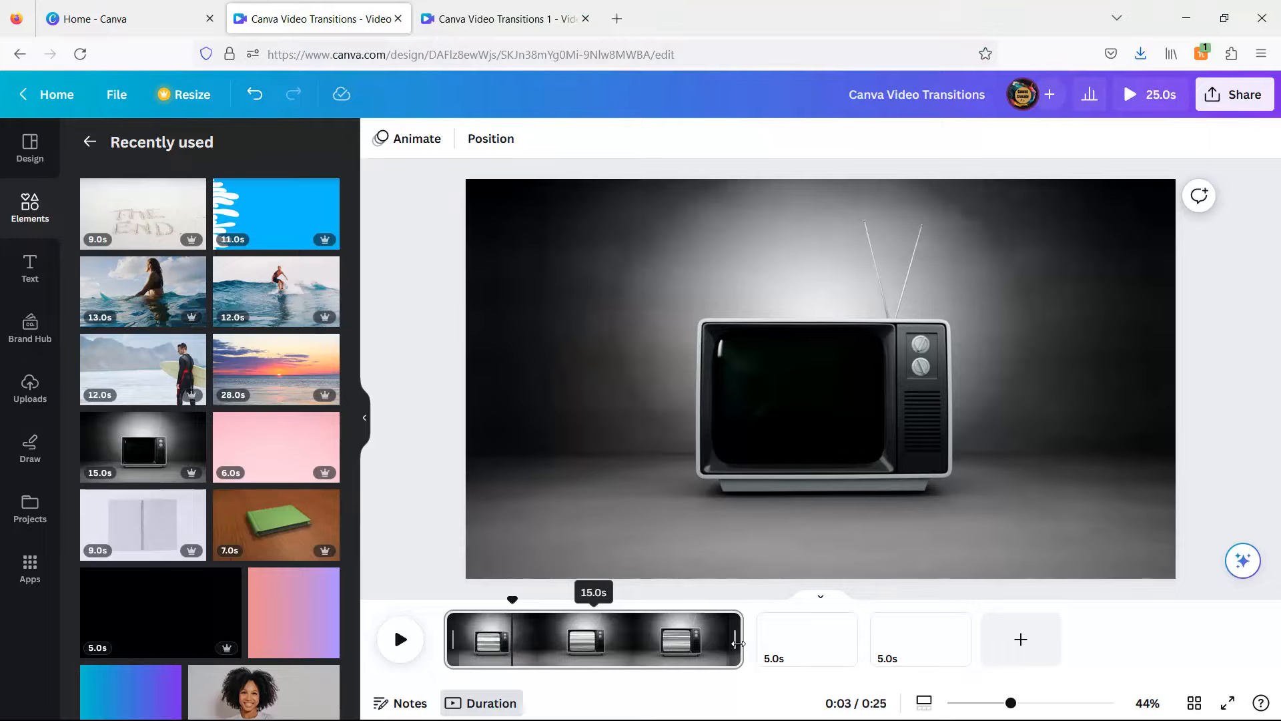
# Trim the retro TV clip on the first page to 2.0 seconds.
pyautogui.click(739, 643)
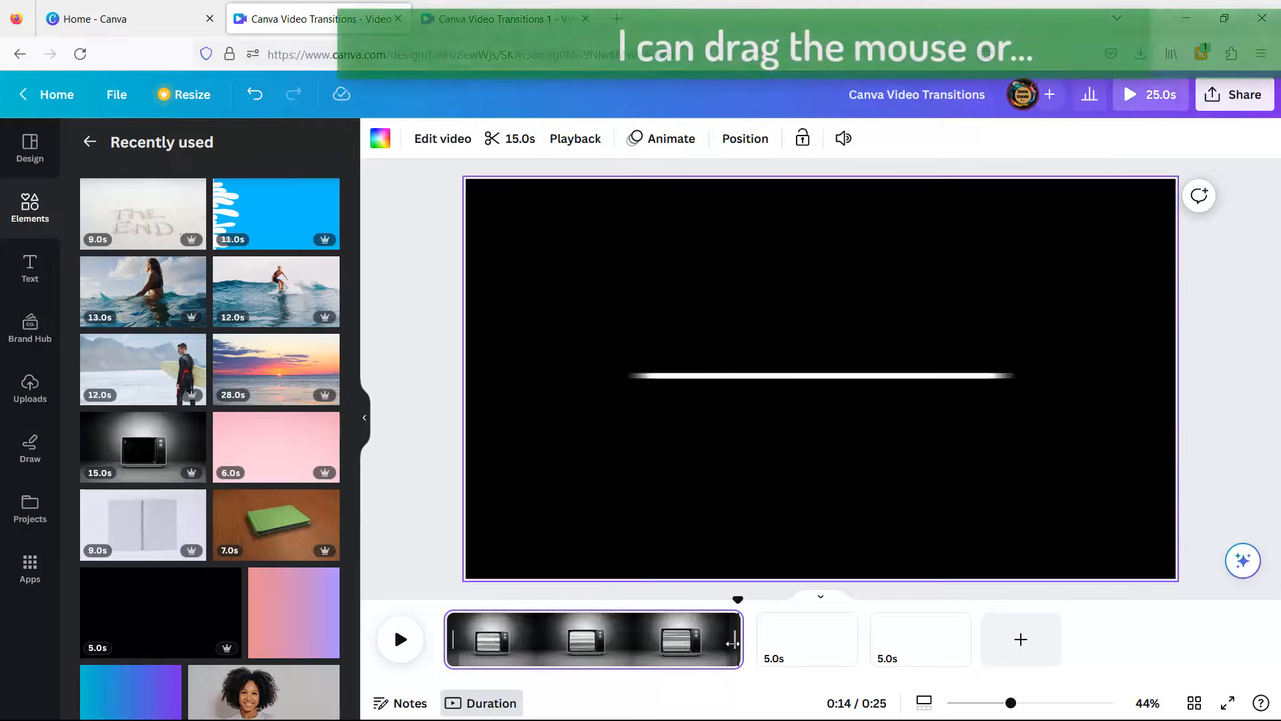
pyautogui.moveTo(732, 643); pyautogui.dragTo(488, 636)
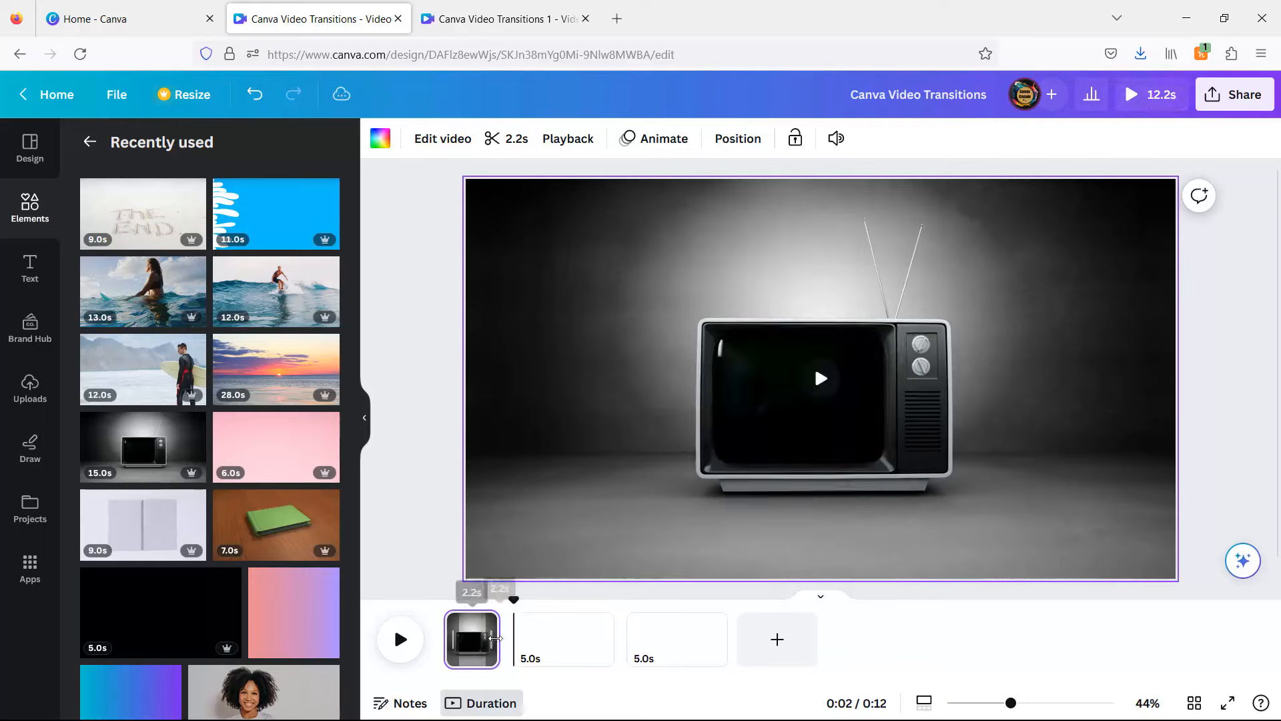
pyautogui.click(504, 140)
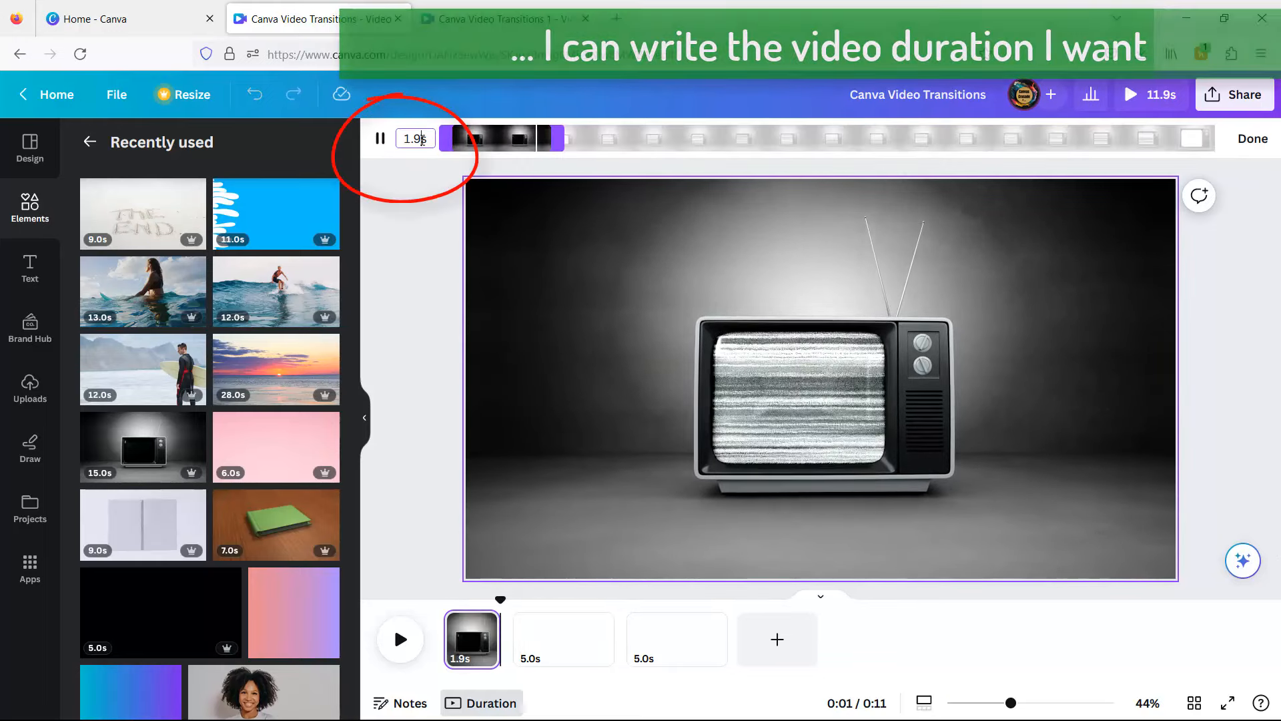
pyautogui.moveTo(422, 140); pyautogui.dragTo(403, 140)
pyautogui.write('2s')
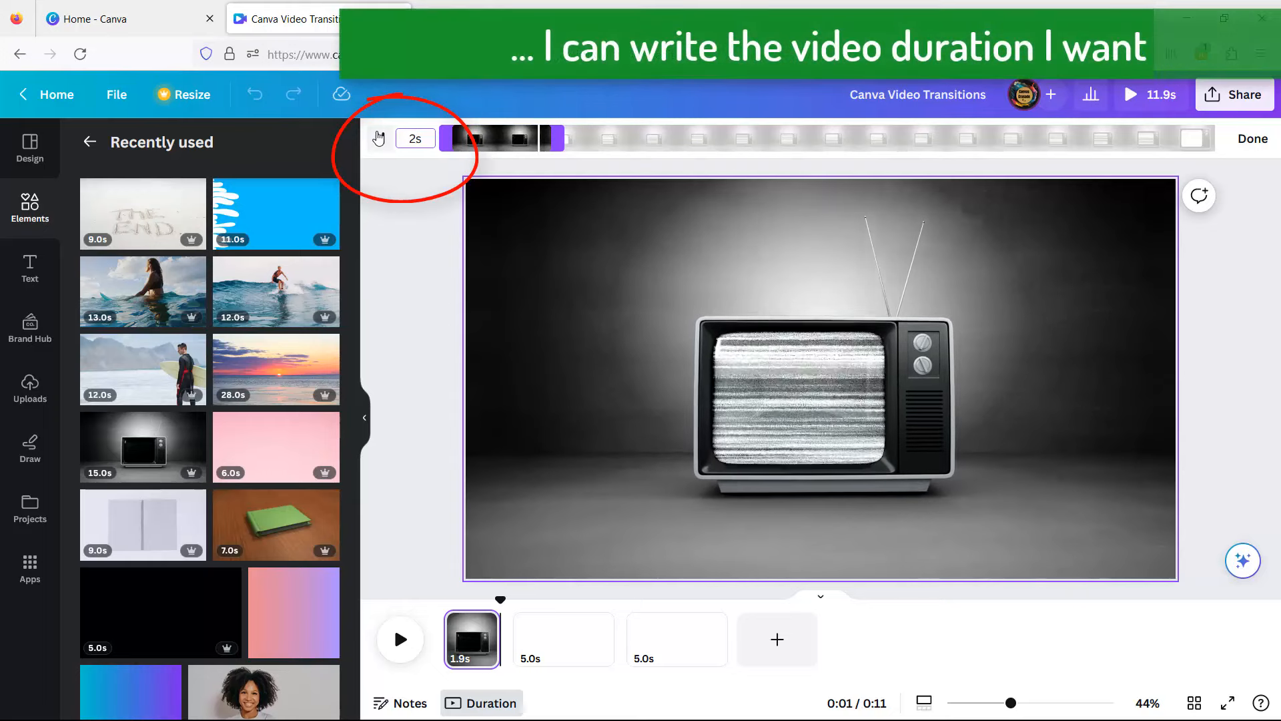
pyautogui.click(379, 139)
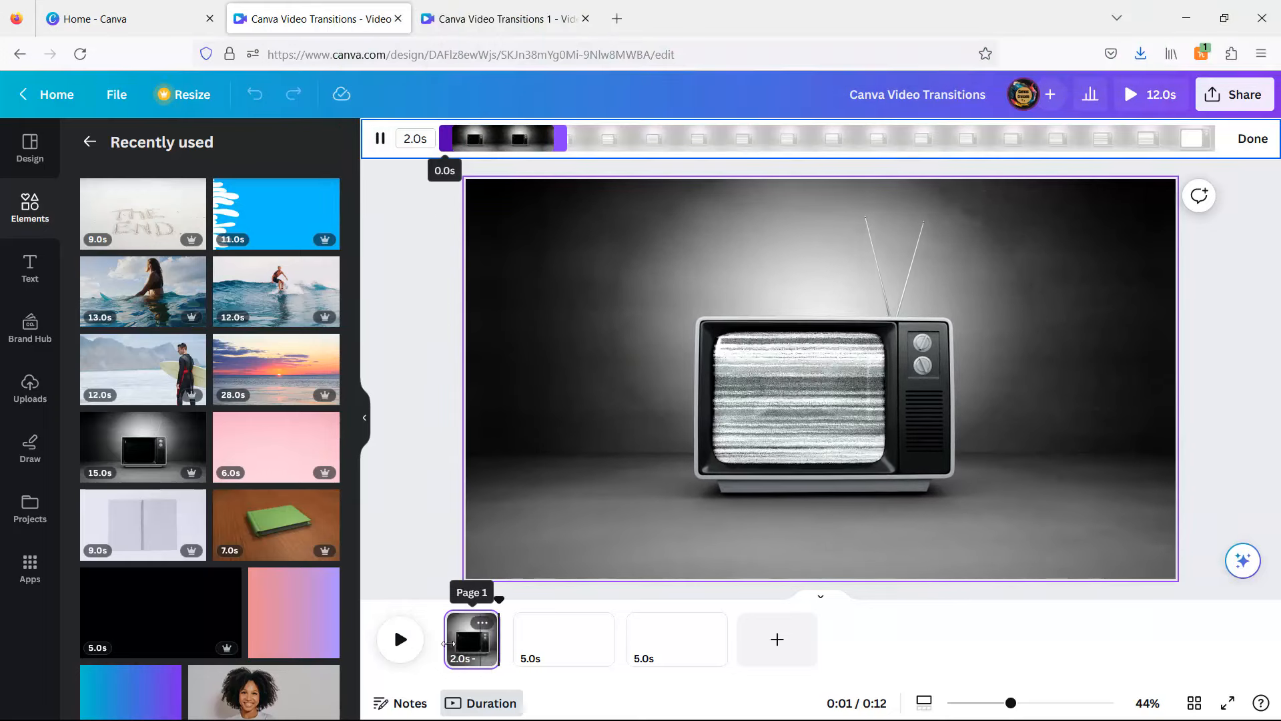
# Duplicate the first page and lengthen the copy's TV clip to 3.4 seconds.
pyautogui.click(483, 625)
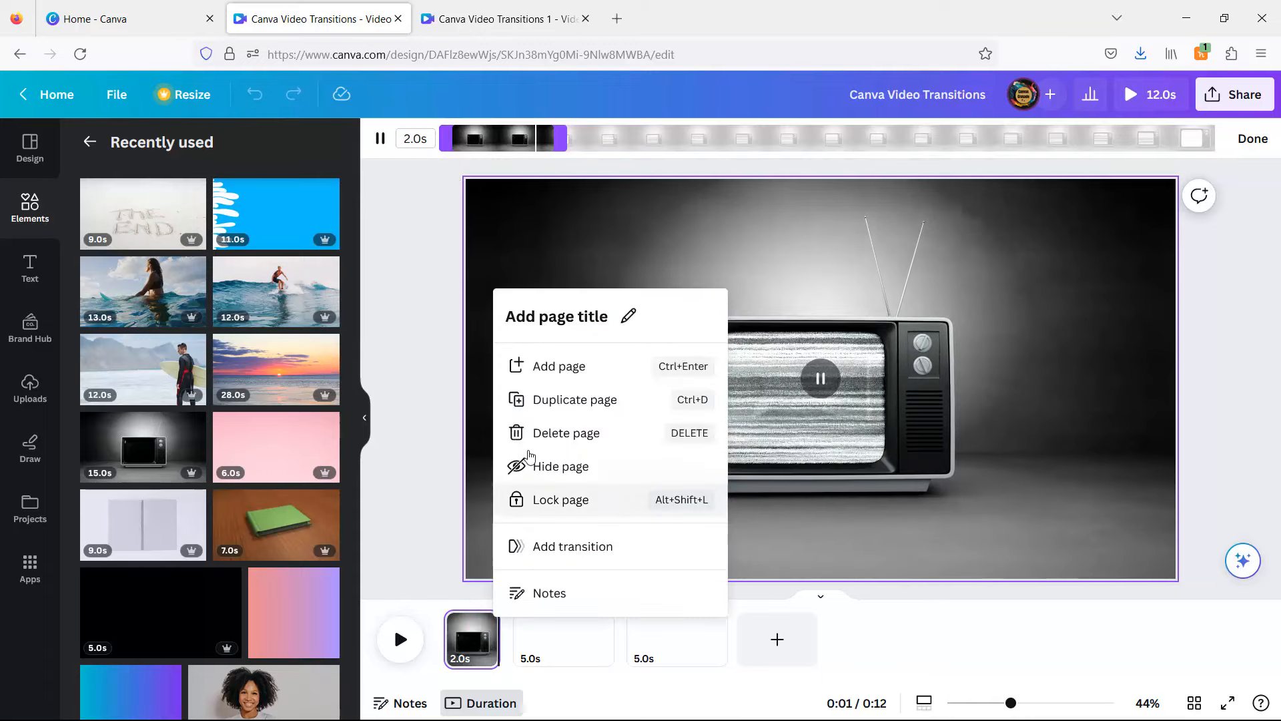
pyautogui.click(538, 402)
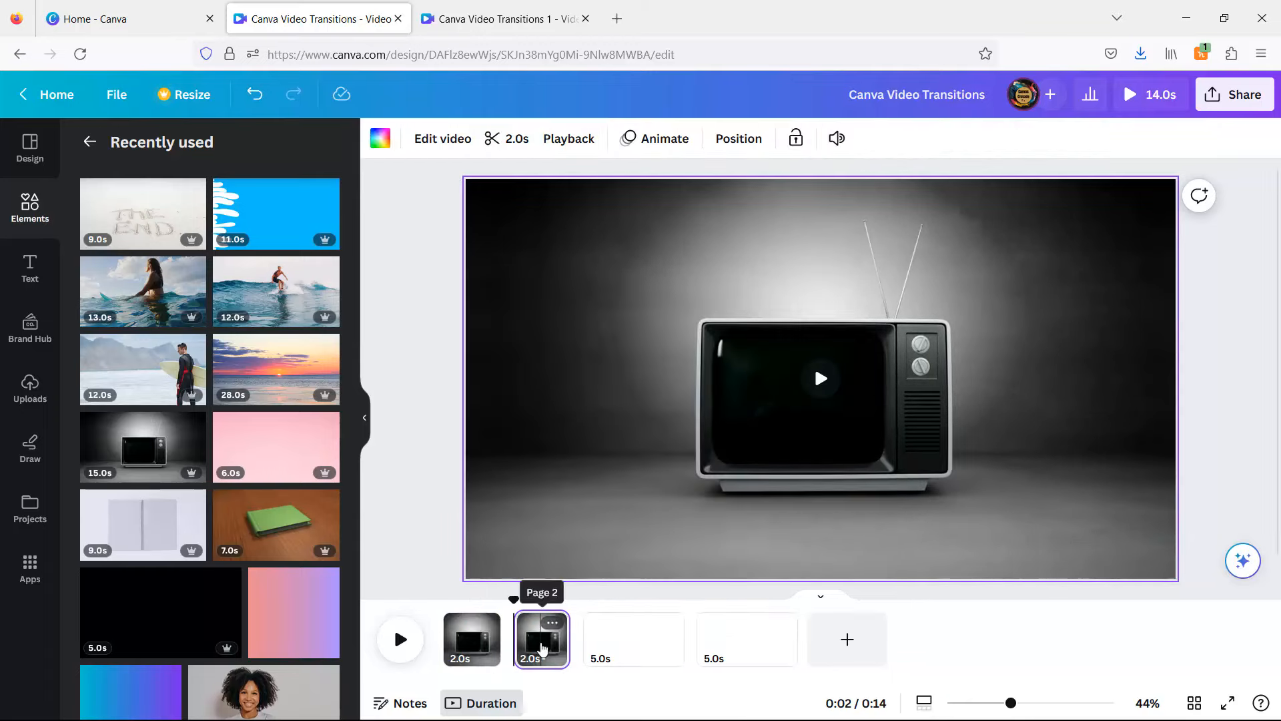
pyautogui.click(507, 139)
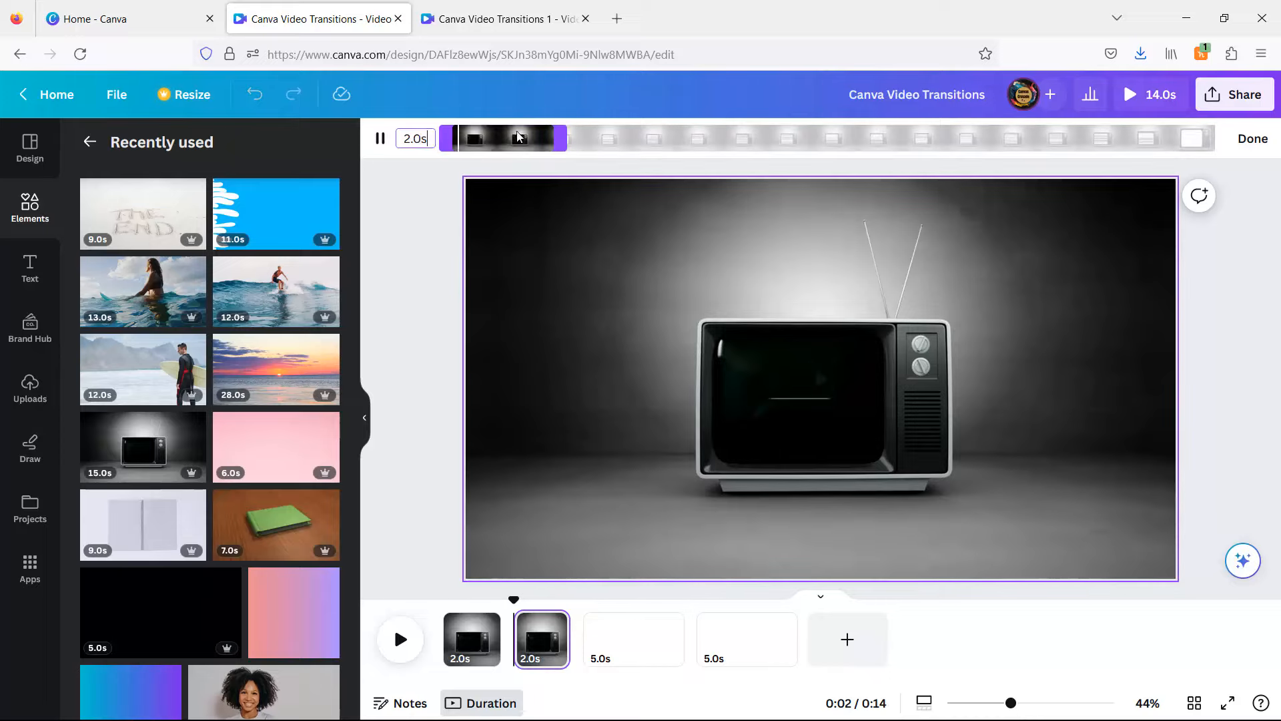
pyautogui.press('BackSpace')
pyautogui.write('8')
pyautogui.press('Tab')
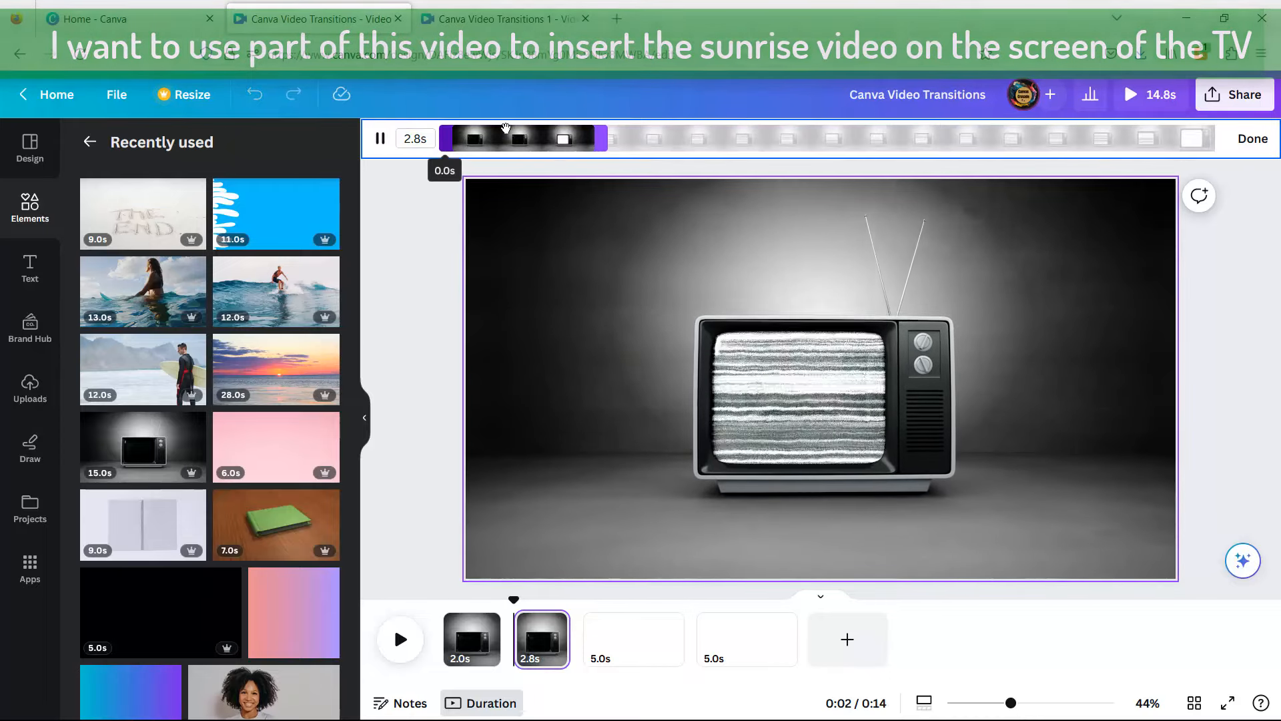
pyautogui.moveTo(566, 625); pyautogui.dragTo(582, 625)
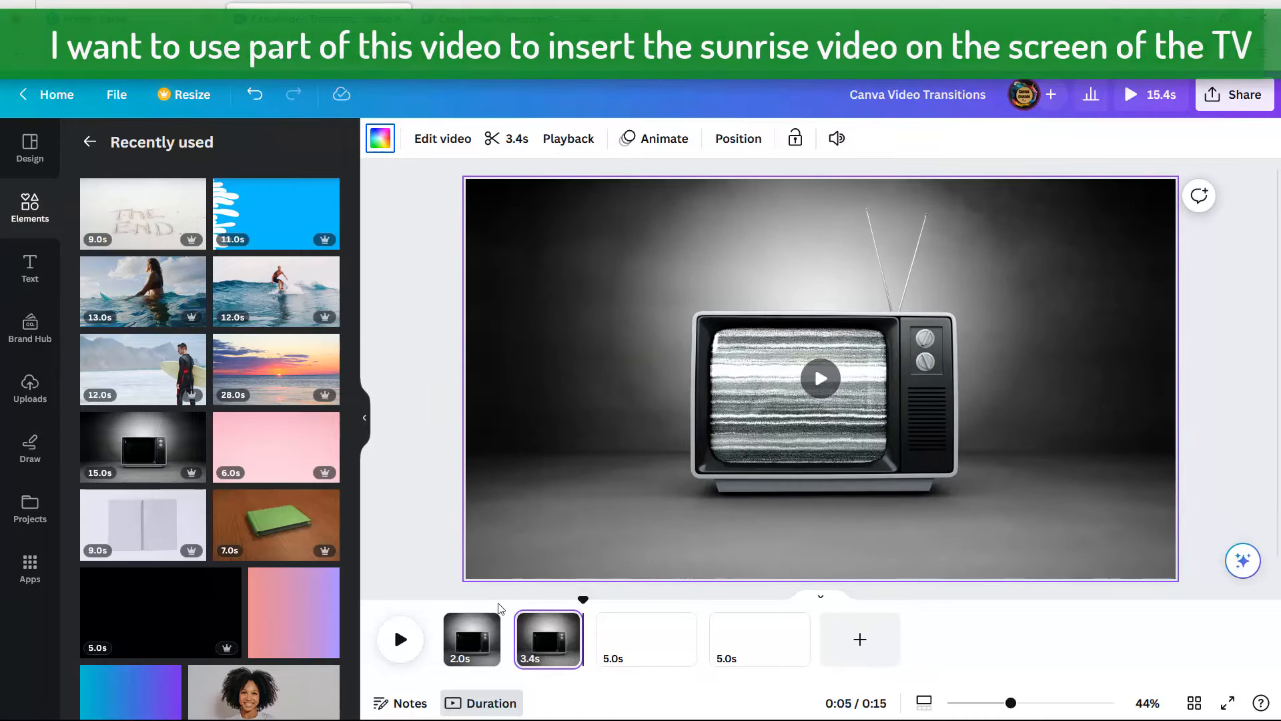
# Split the second page 1.4 seconds in, where the TV shows static, and delete the 1.4-second first part.
pyautogui.click(401, 641)
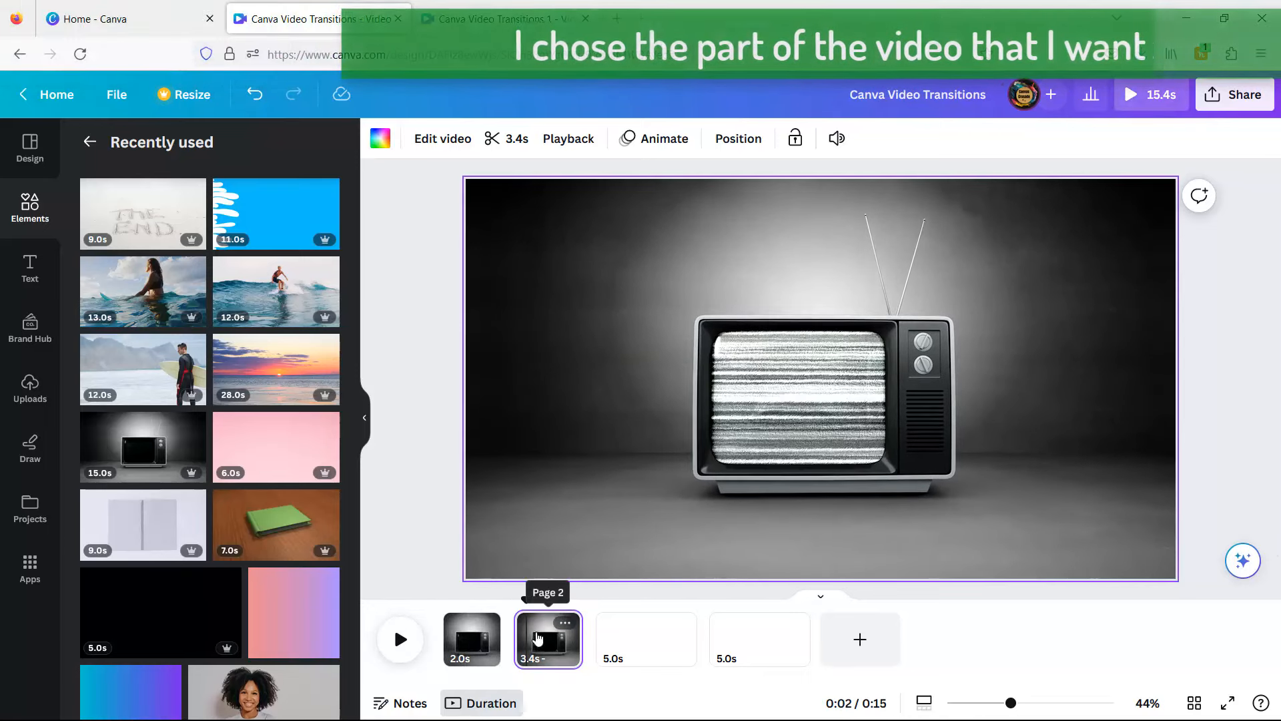
pyautogui.moveTo(524, 603); pyautogui.dragTo(544, 598)
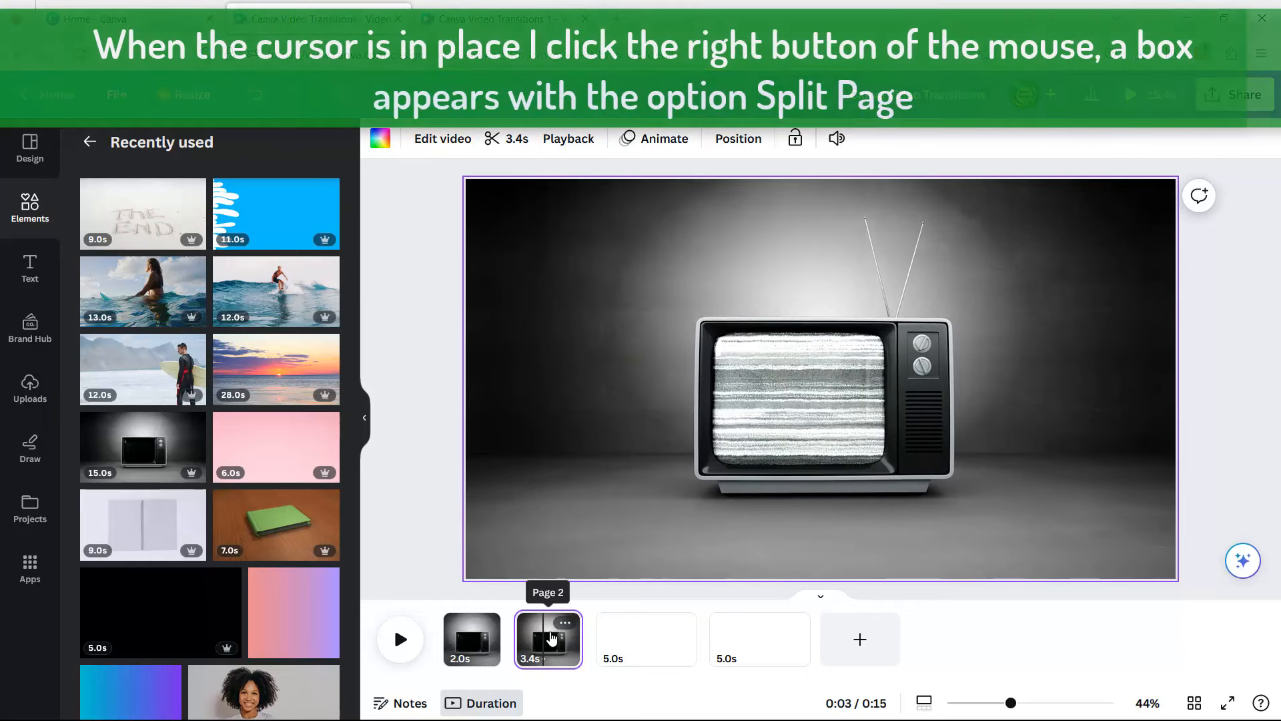
pyautogui.rightClick(544, 612)
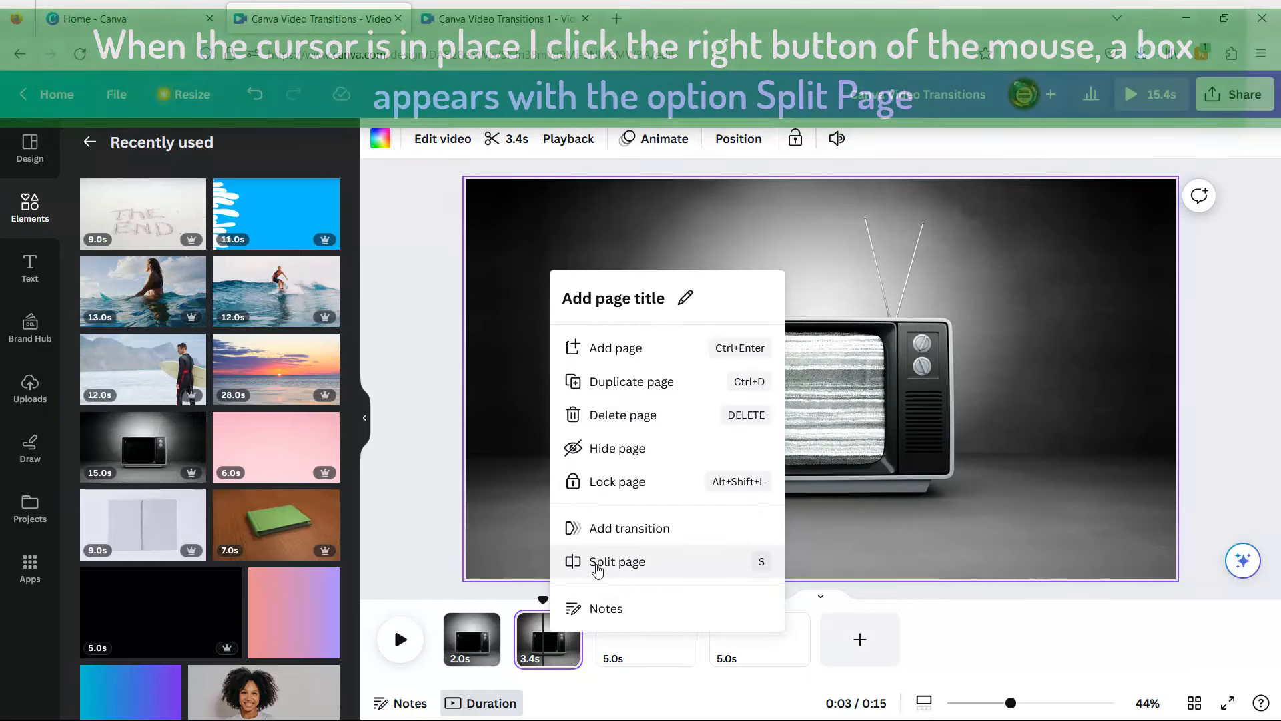
pyautogui.click(594, 562)
pyautogui.click(539, 636)
pyautogui.click(552, 622)
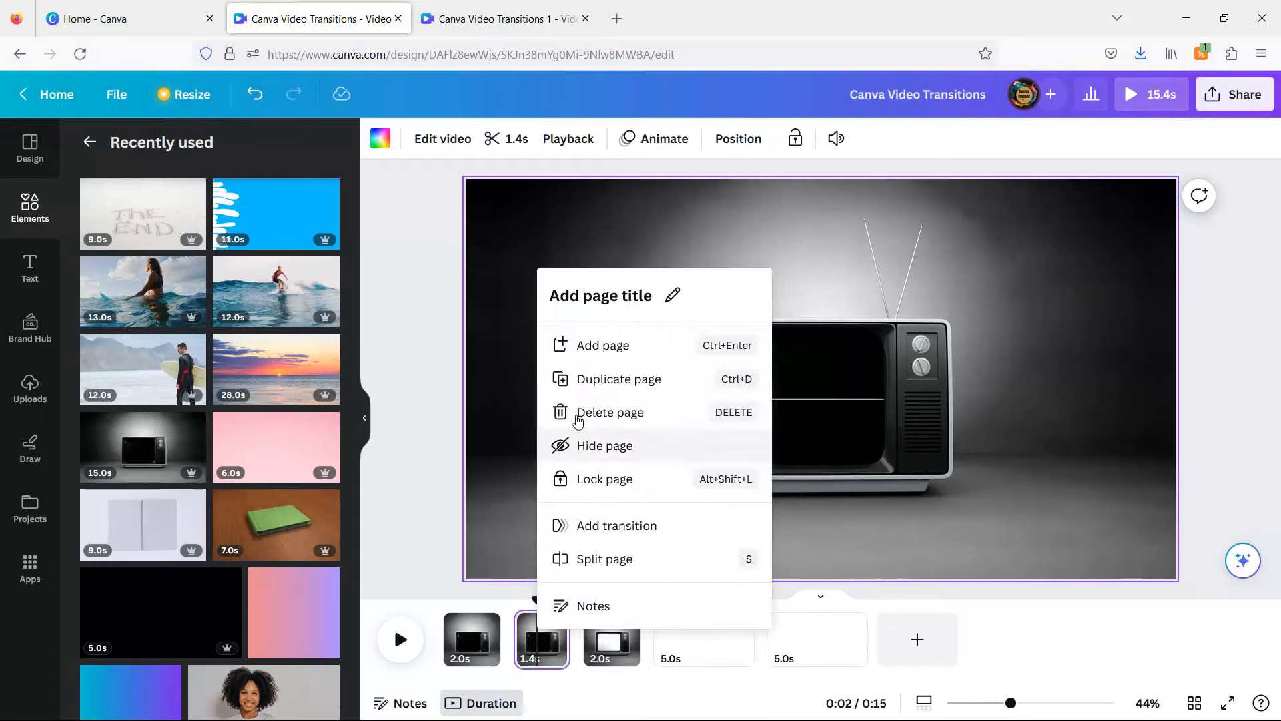
pyautogui.click(582, 413)
# Play the two TV pages from the start of the timeline to check how they join.
pyautogui.moveTo(527, 603); pyautogui.dragTo(449, 600)
pyautogui.click(400, 641)
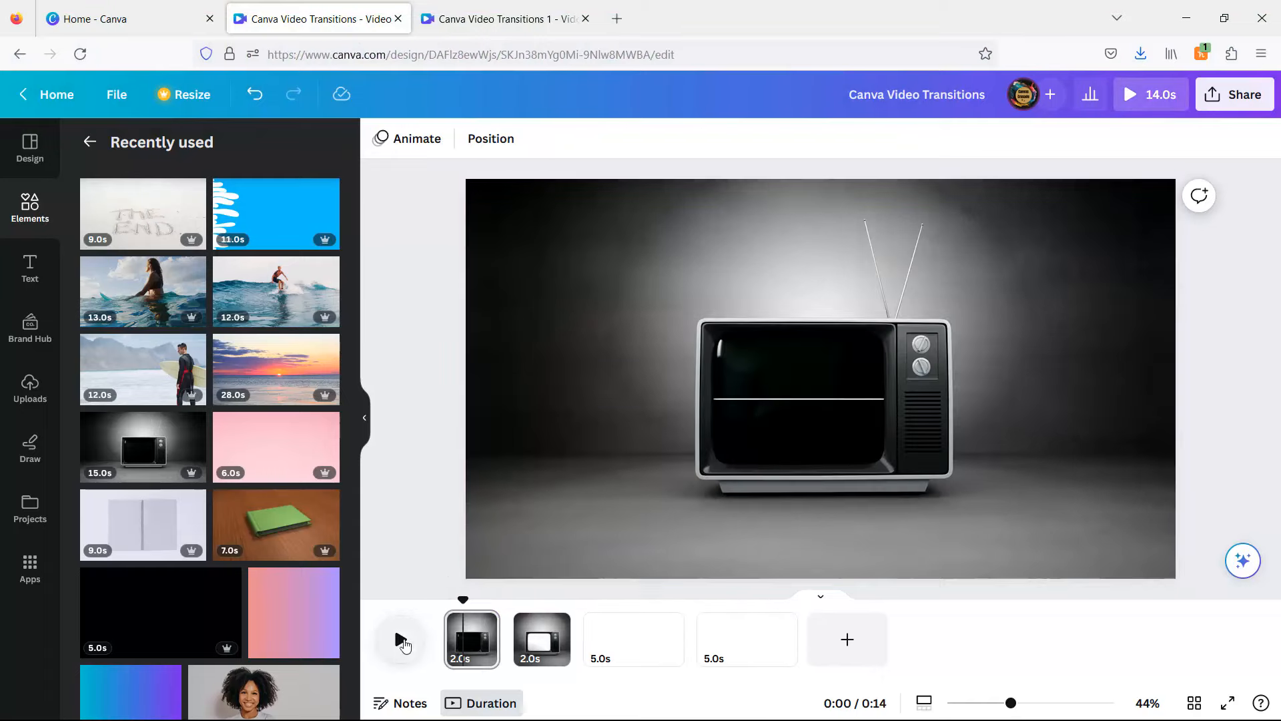
pyautogui.click(401, 642)
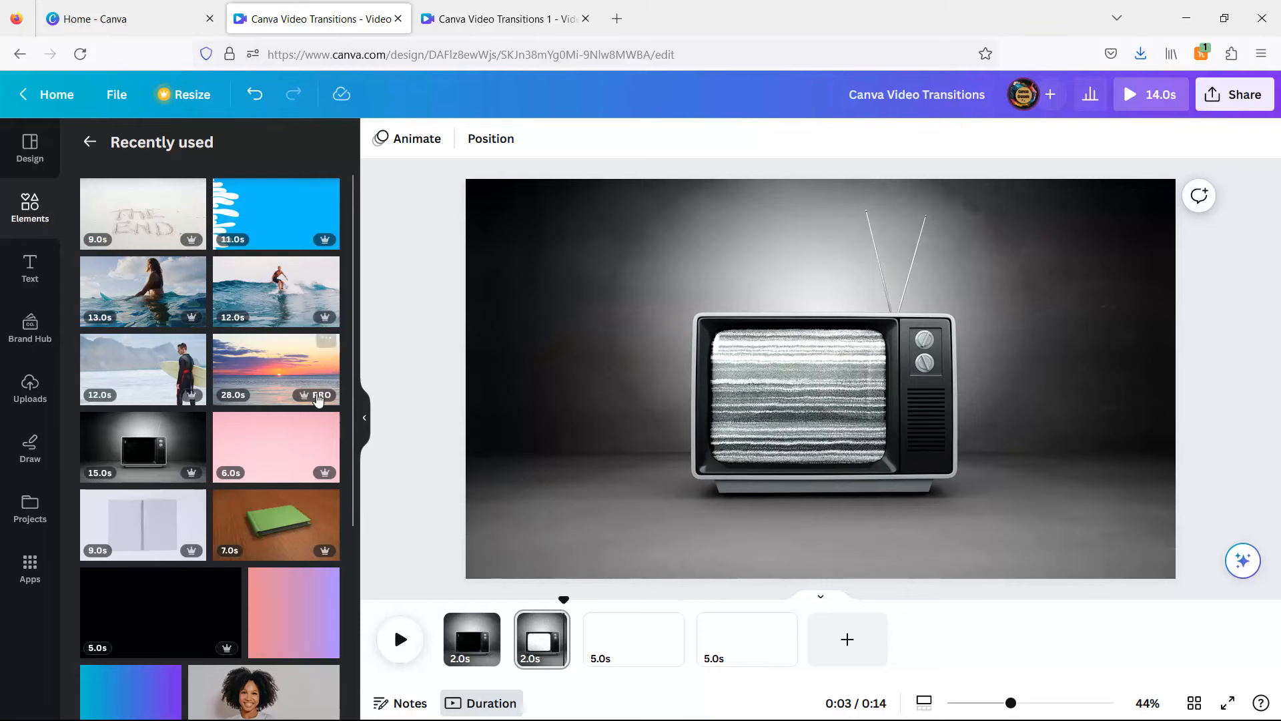
# Add the 28-second ocean sunrise clip to the third page and set it as the background.
pyautogui.click(602, 646)
pyautogui.click(261, 360)
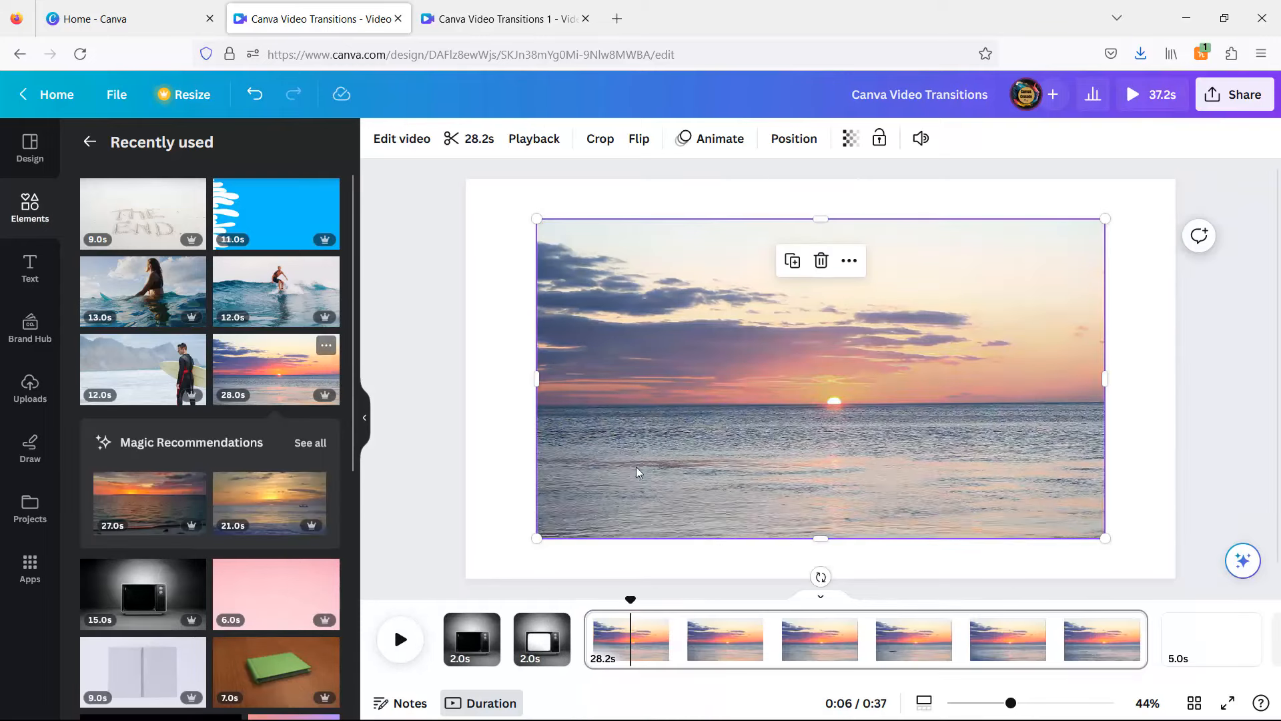
pyautogui.rightClick(701, 338)
pyautogui.click(794, 692)
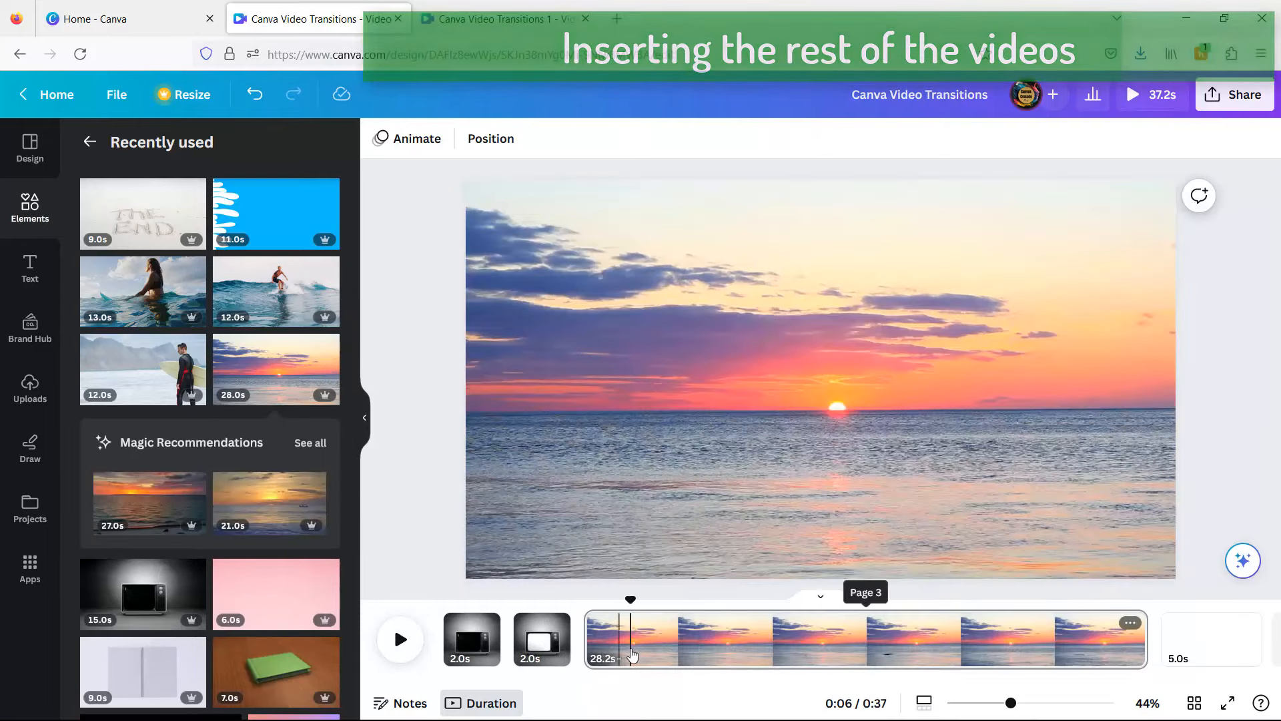
# Trim the sunrise clip on the third page to 2.6 seconds.
pyautogui.click(642, 473)
pyautogui.click(518, 138)
pyautogui.click(398, 142)
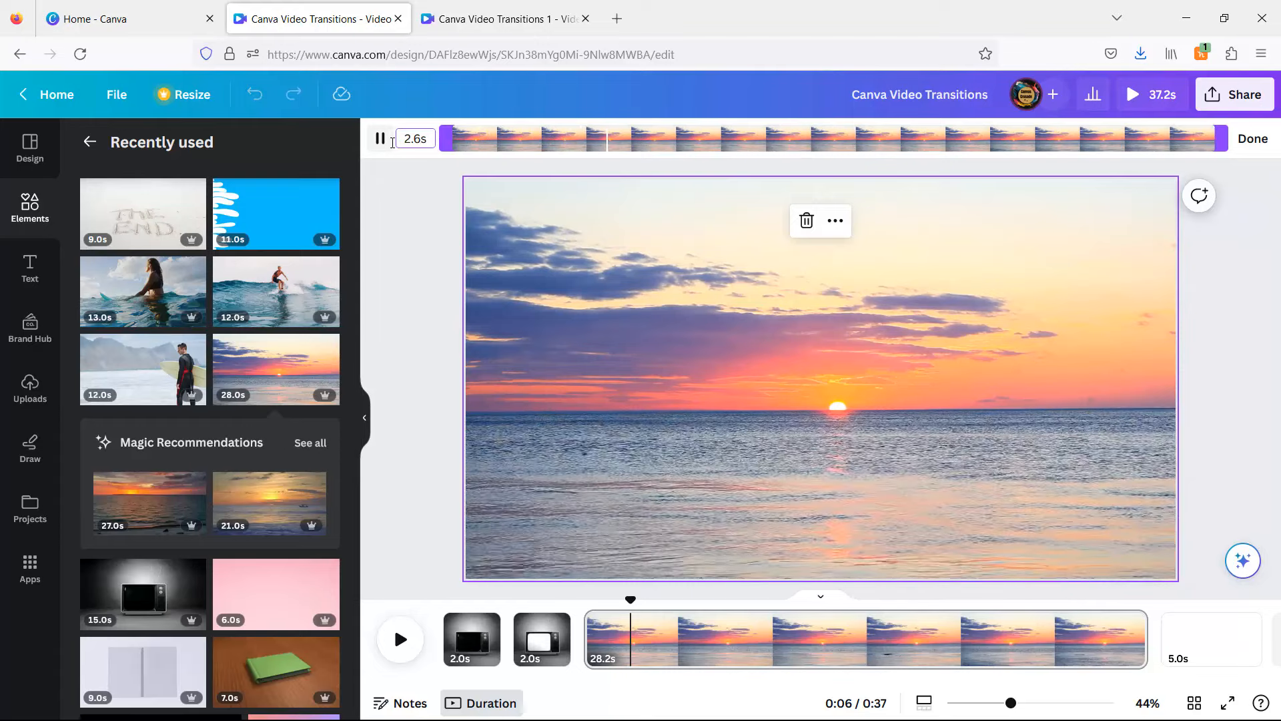
pyautogui.write('2.6')
pyautogui.press('Return')
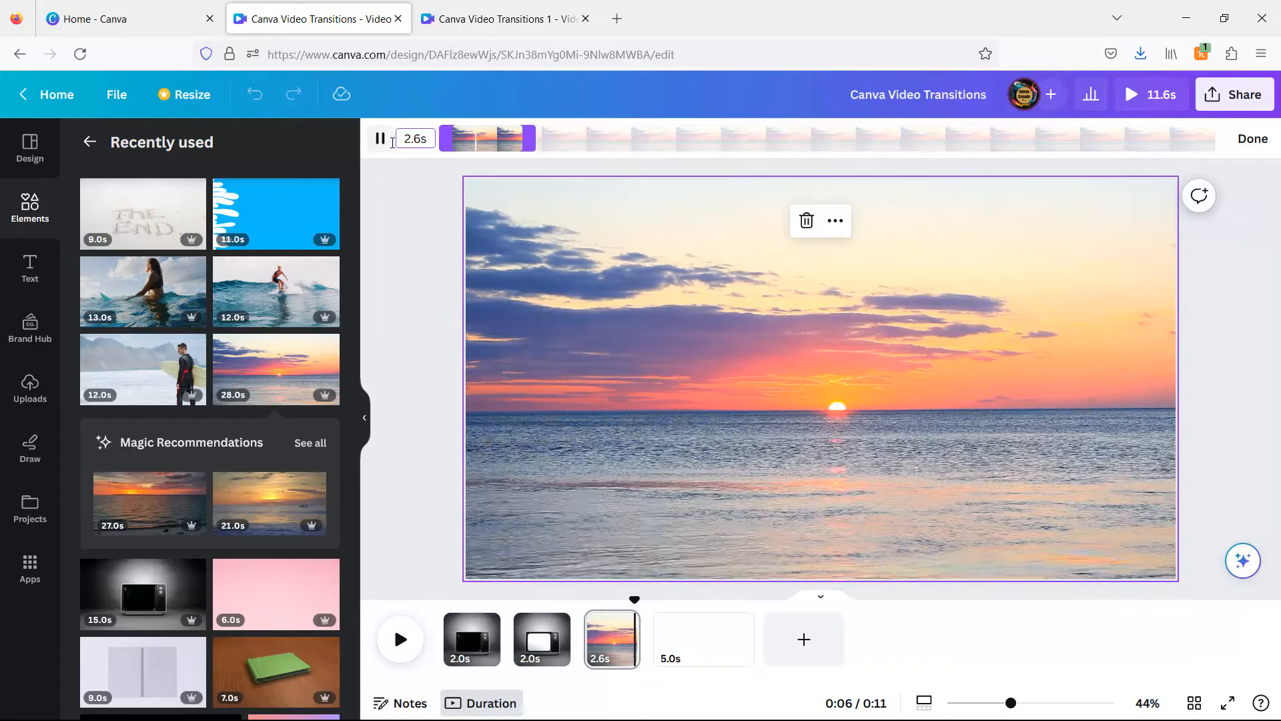
# Add the clip of the man carrying a surfboard to the fourth page and trim it to 5.4 seconds.
pyautogui.click(717, 661)
pyautogui.click(147, 361)
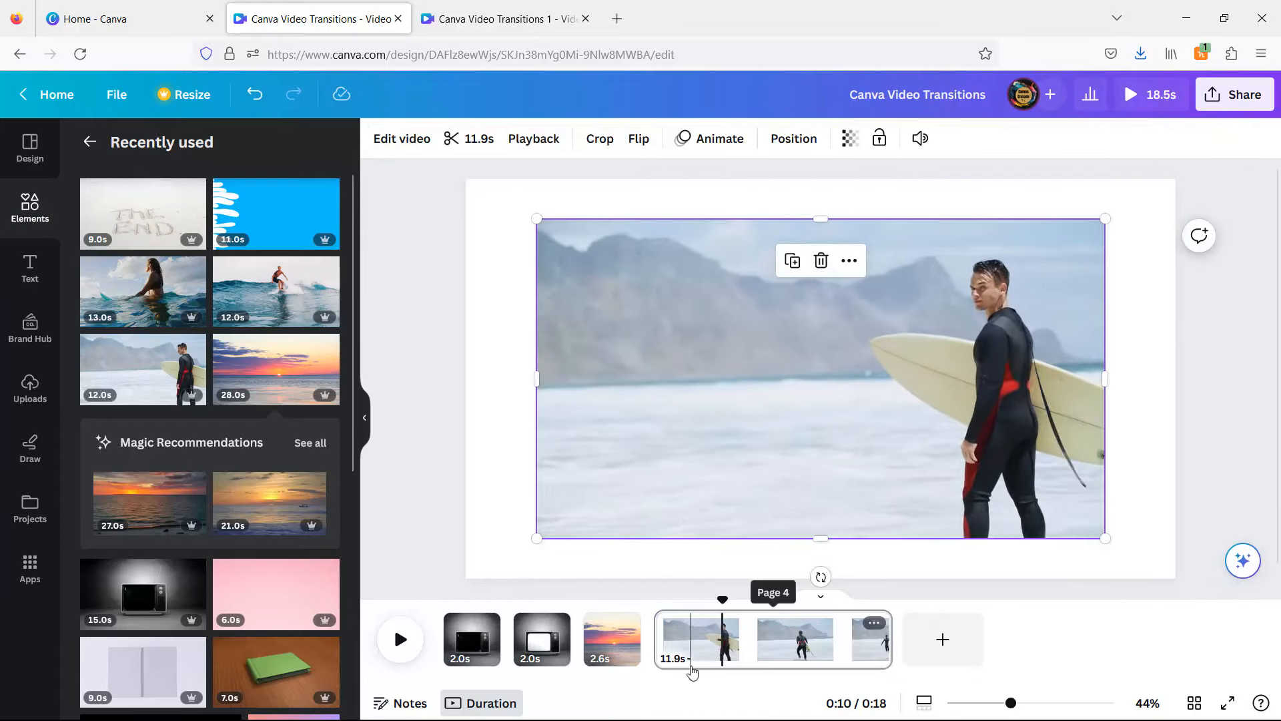
pyautogui.click(471, 142)
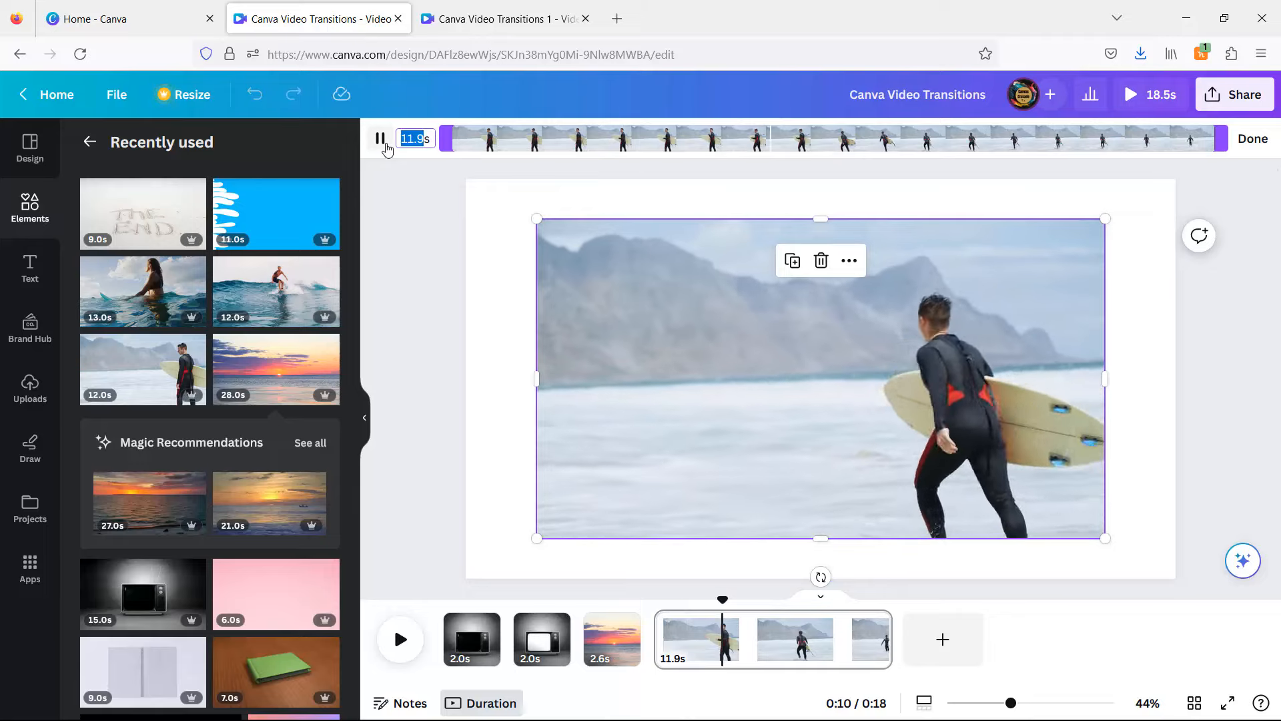
pyautogui.write('5.4s')
pyautogui.press('Return')
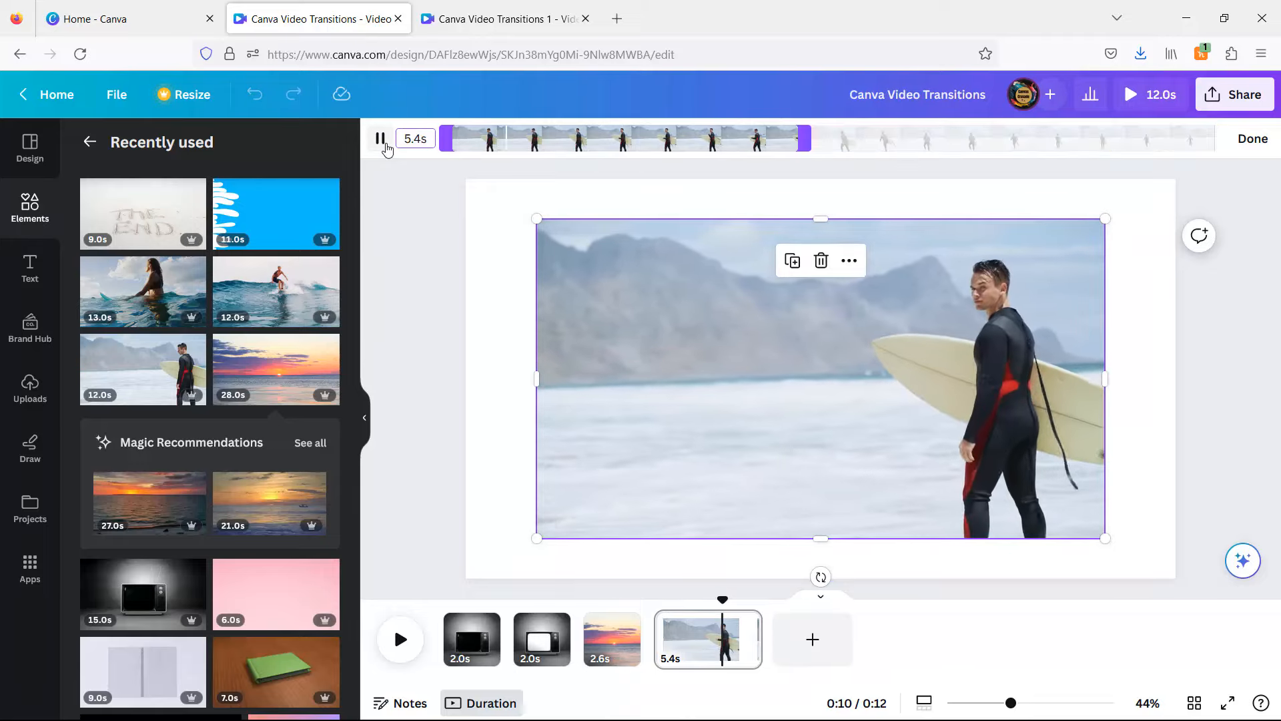
# Add a fifth page with the clip of the surfer riding a wave and trim it to 4.5 seconds.
pyautogui.click(816, 635)
pyautogui.click(276, 292)
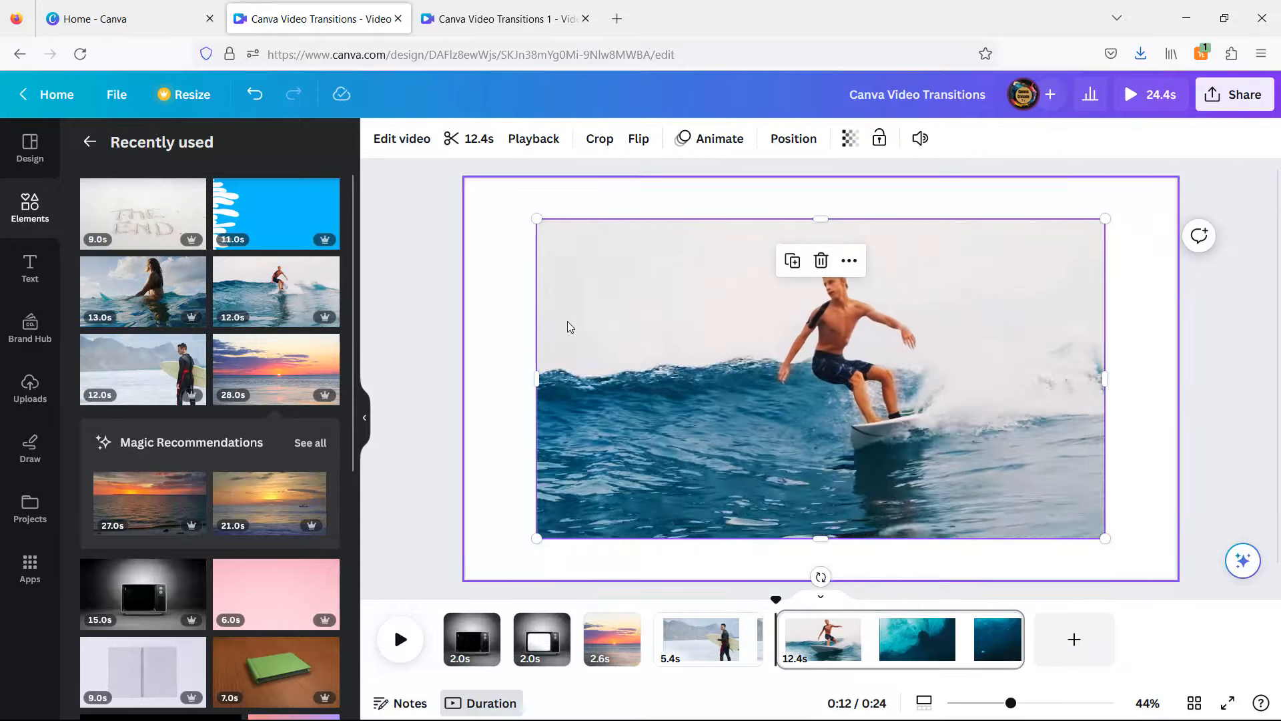
pyautogui.click(482, 139)
pyautogui.moveTo(431, 138); pyautogui.dragTo(354, 137)
pyautogui.write('4.5')
pyautogui.press('Return')
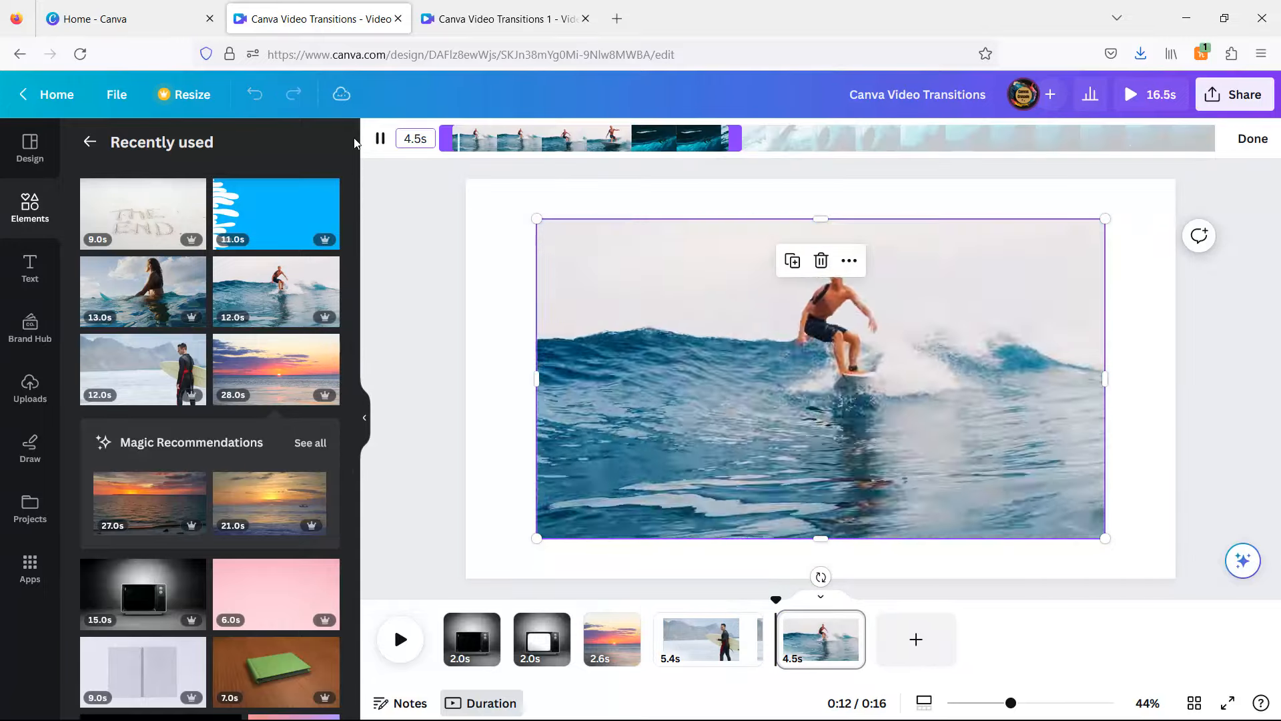
# Add a sixth page with the clip of the woman sitting on a surfboard and trim it to 3.0 seconds.
pyautogui.click(915, 639)
pyautogui.click(142, 292)
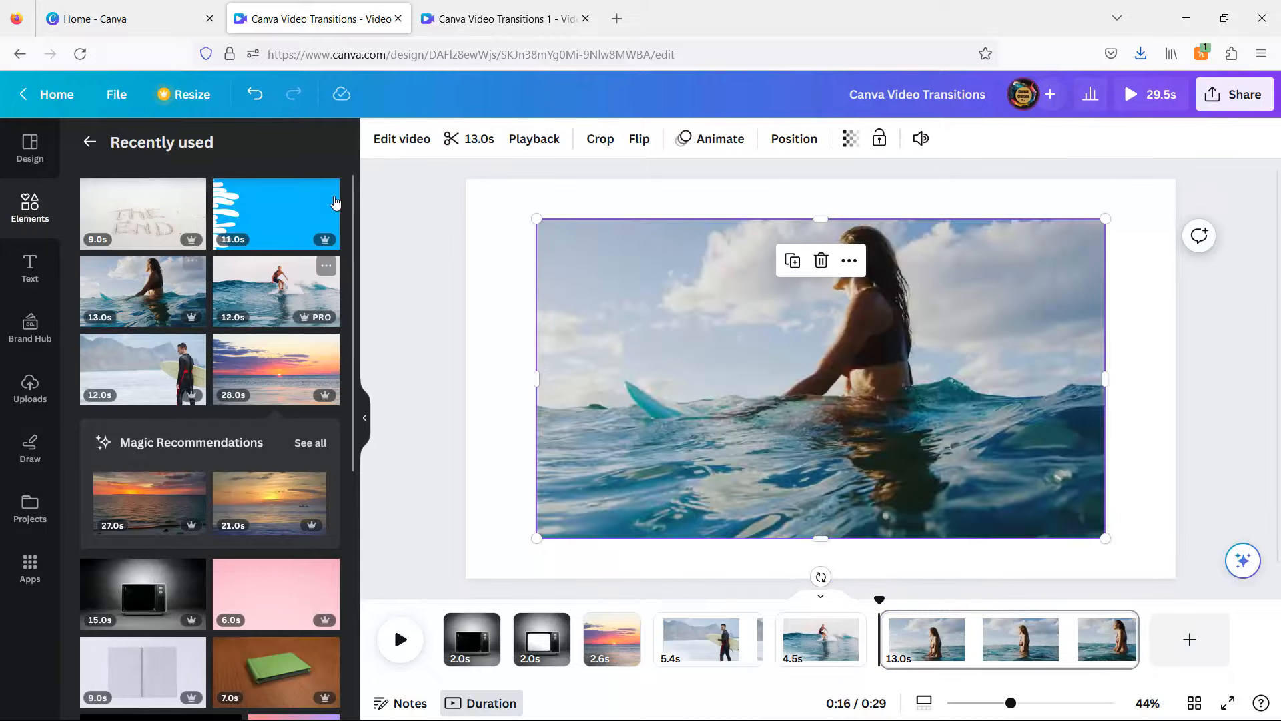
pyautogui.click(472, 139)
pyautogui.doubleClick(412, 139)
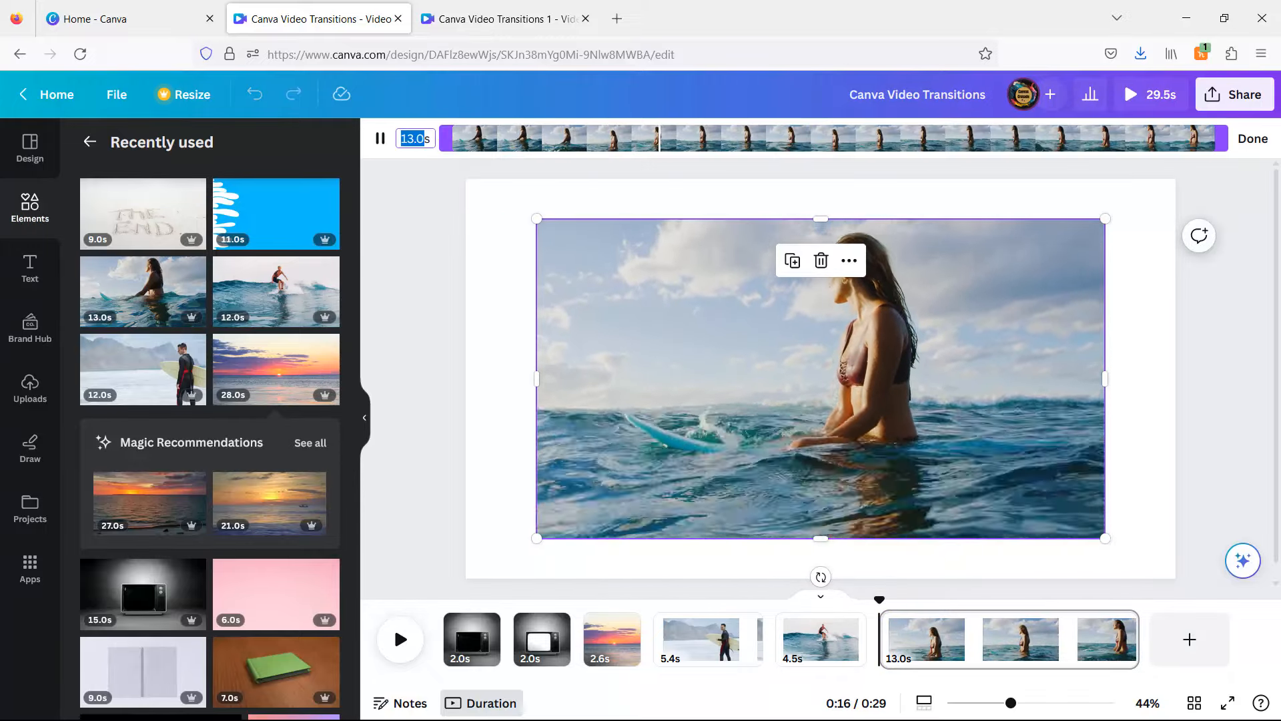
pyautogui.write('3')
pyautogui.press('Return')
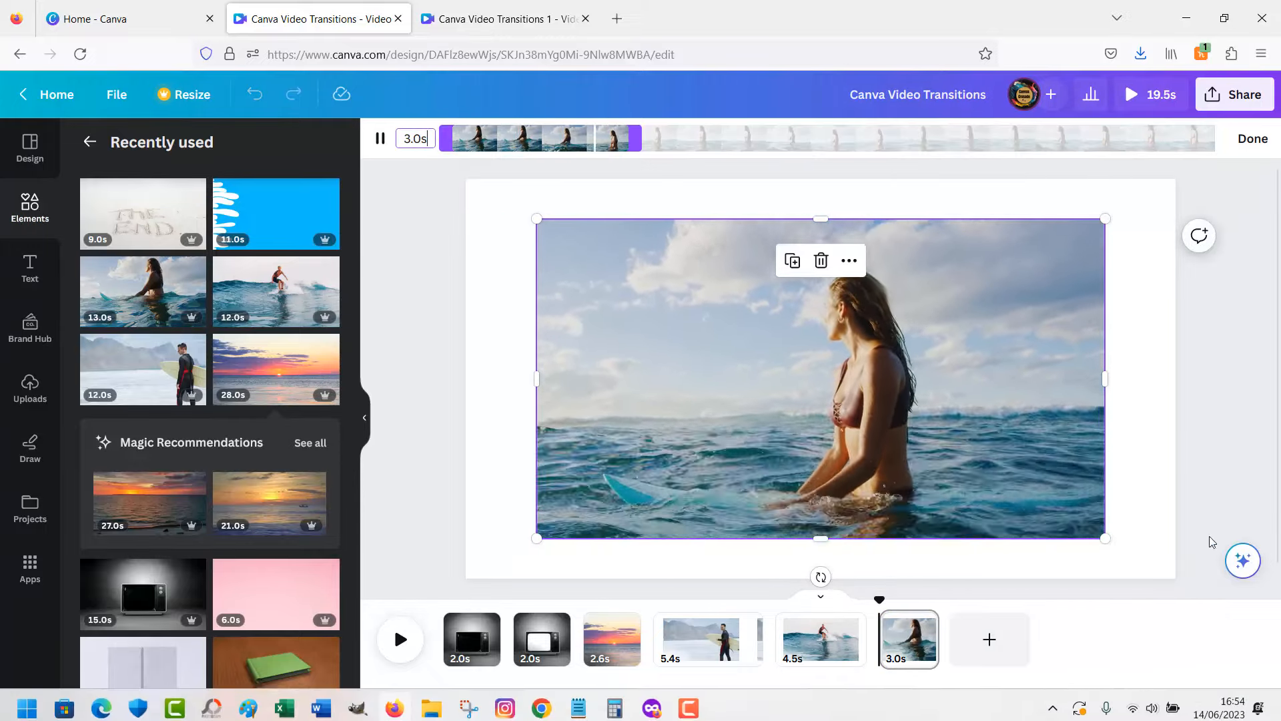
# Set the surfing clips on pages four, five and six as their page backgrounds.
pyautogui.click(609, 639)
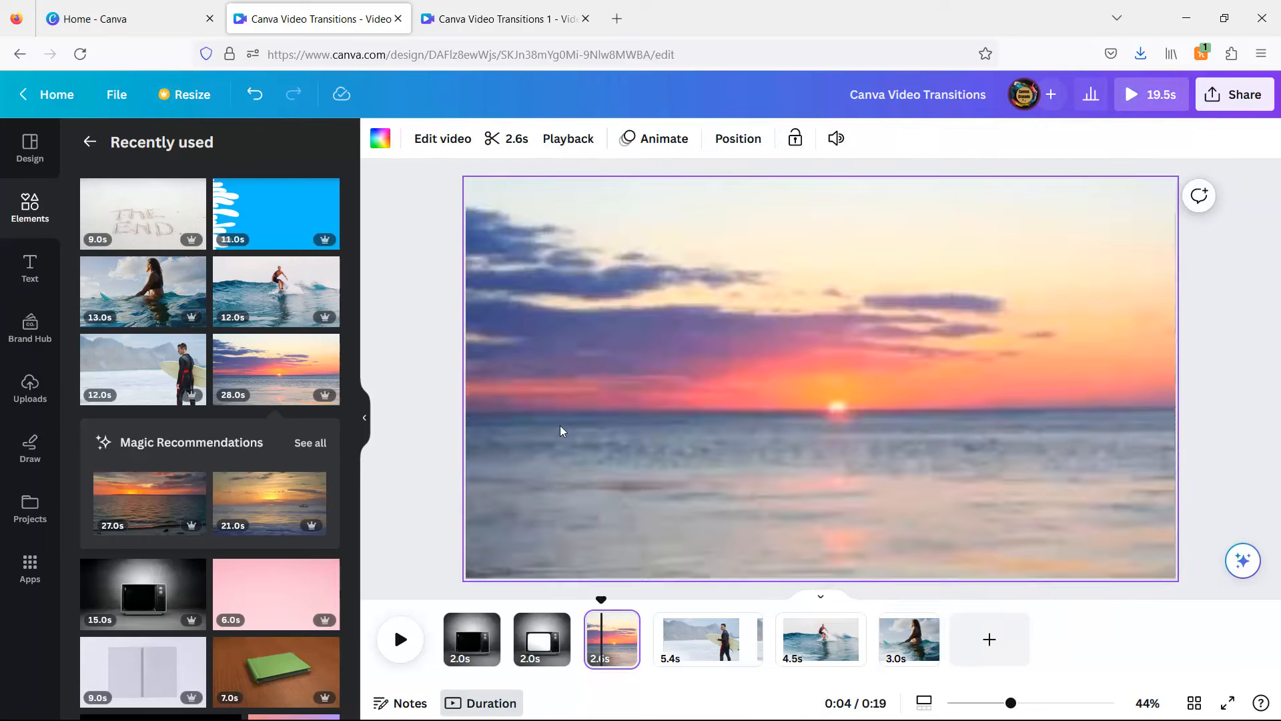
pyautogui.click(701, 646)
pyautogui.rightClick(779, 408)
pyautogui.click(846, 693)
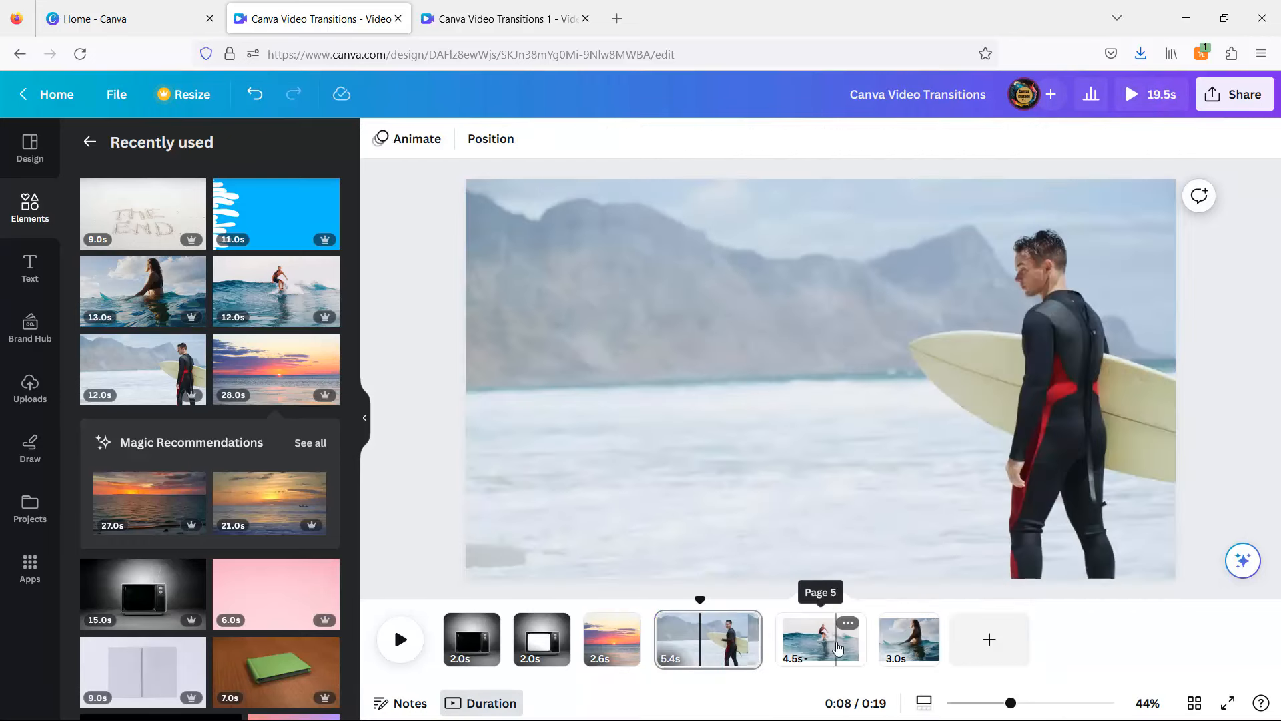
pyautogui.click(838, 647)
pyautogui.click(802, 449)
pyautogui.rightClick(802, 449)
pyautogui.click(868, 690)
pyautogui.click(909, 640)
pyautogui.click(879, 450)
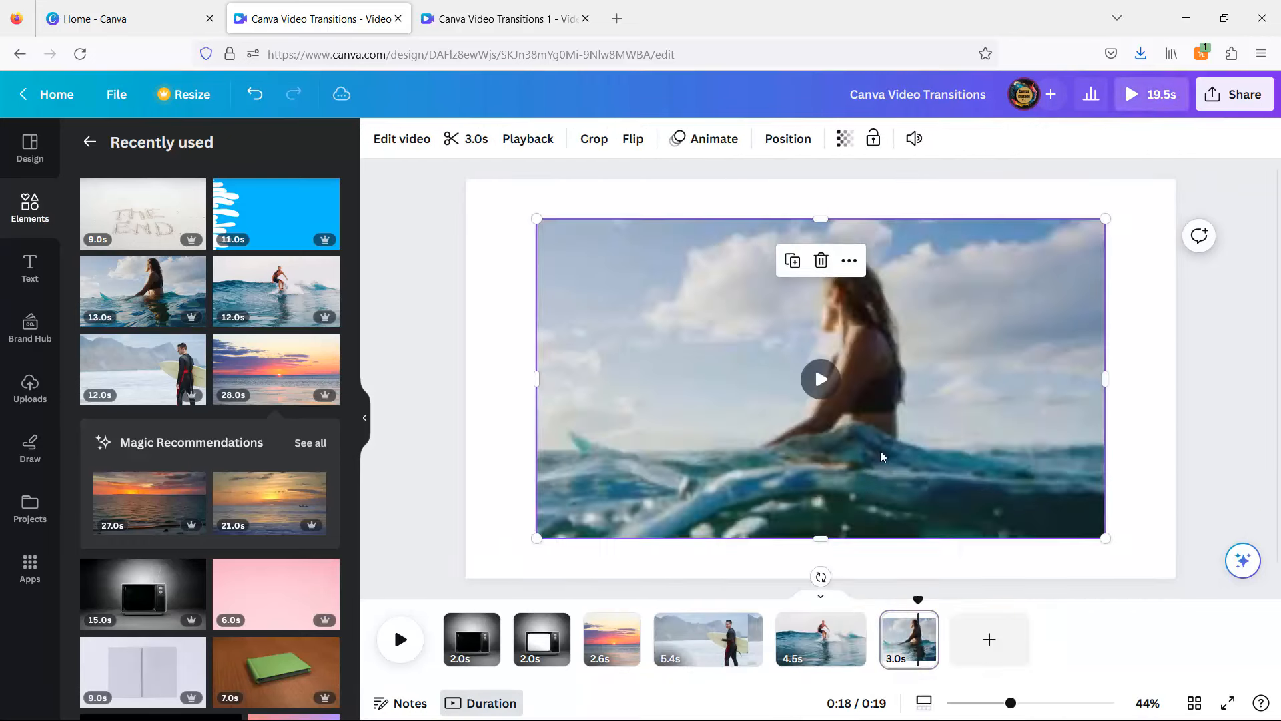
pyautogui.rightClick(881, 452)
pyautogui.click(1001, 688)
# Add a seventh page with the "The End" beach sand clip and set it as the background.
pyautogui.click(978, 641)
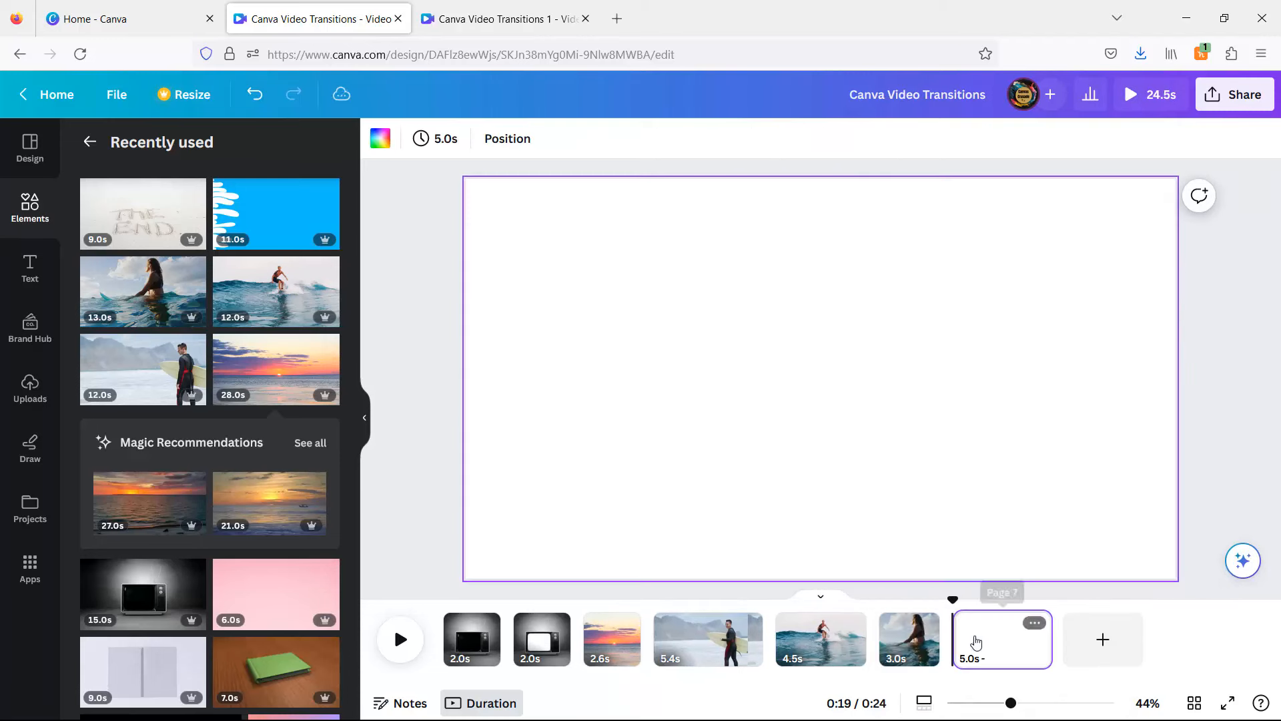
pyautogui.click(109, 210)
pyautogui.rightClick(909, 434)
pyautogui.click(994, 691)
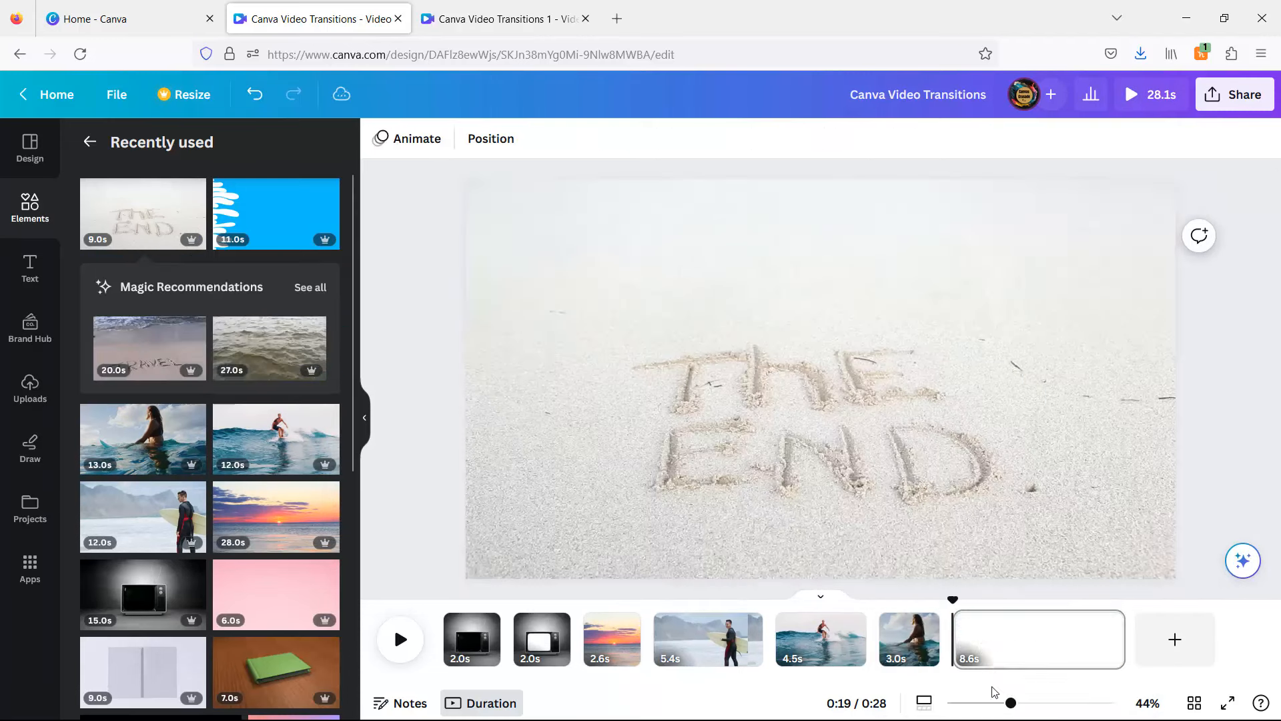
# Trim the "The End" clip on the seventh page to 3.2 seconds.
pyautogui.click(953, 485)
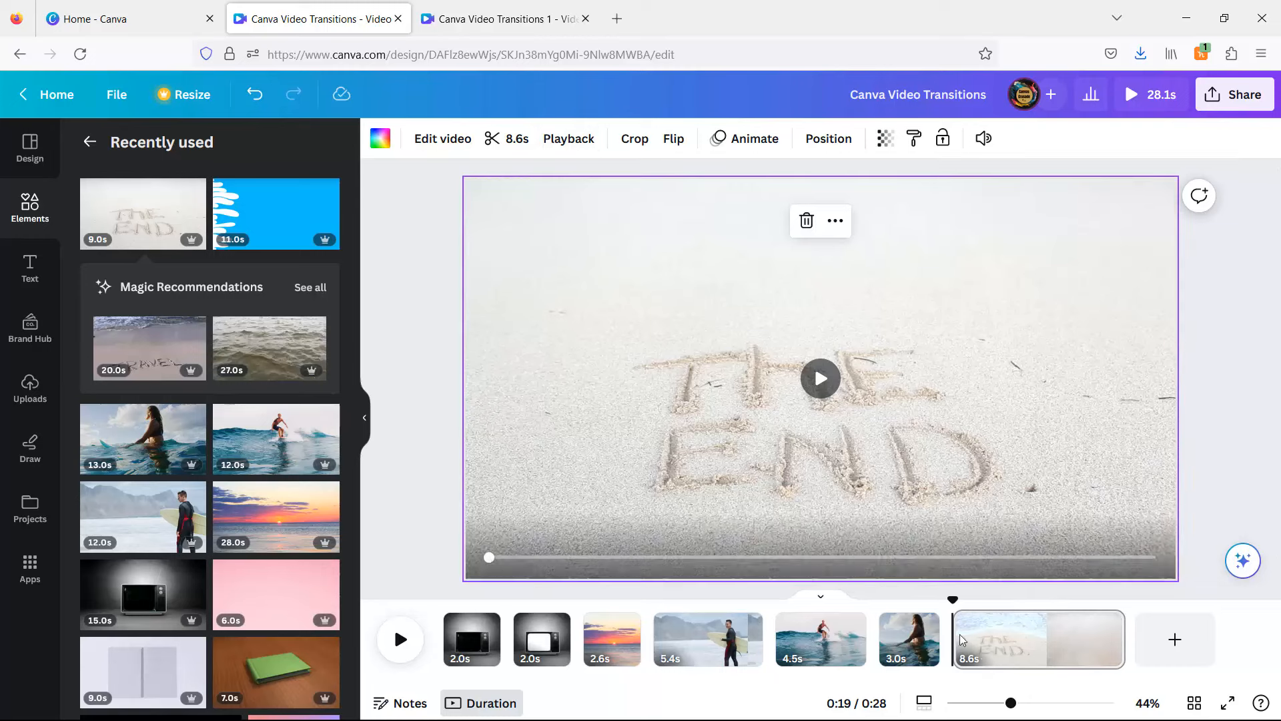
pyautogui.click(508, 138)
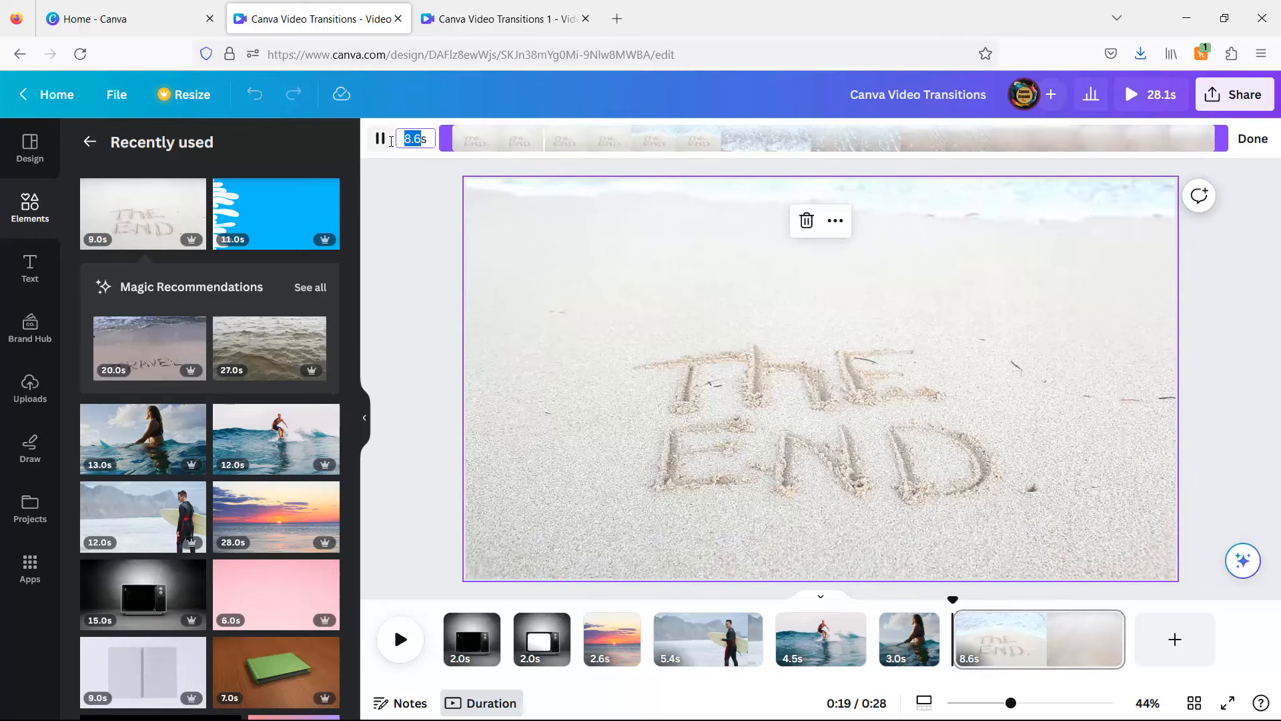
pyautogui.write('3.2')
pyautogui.press('Return')
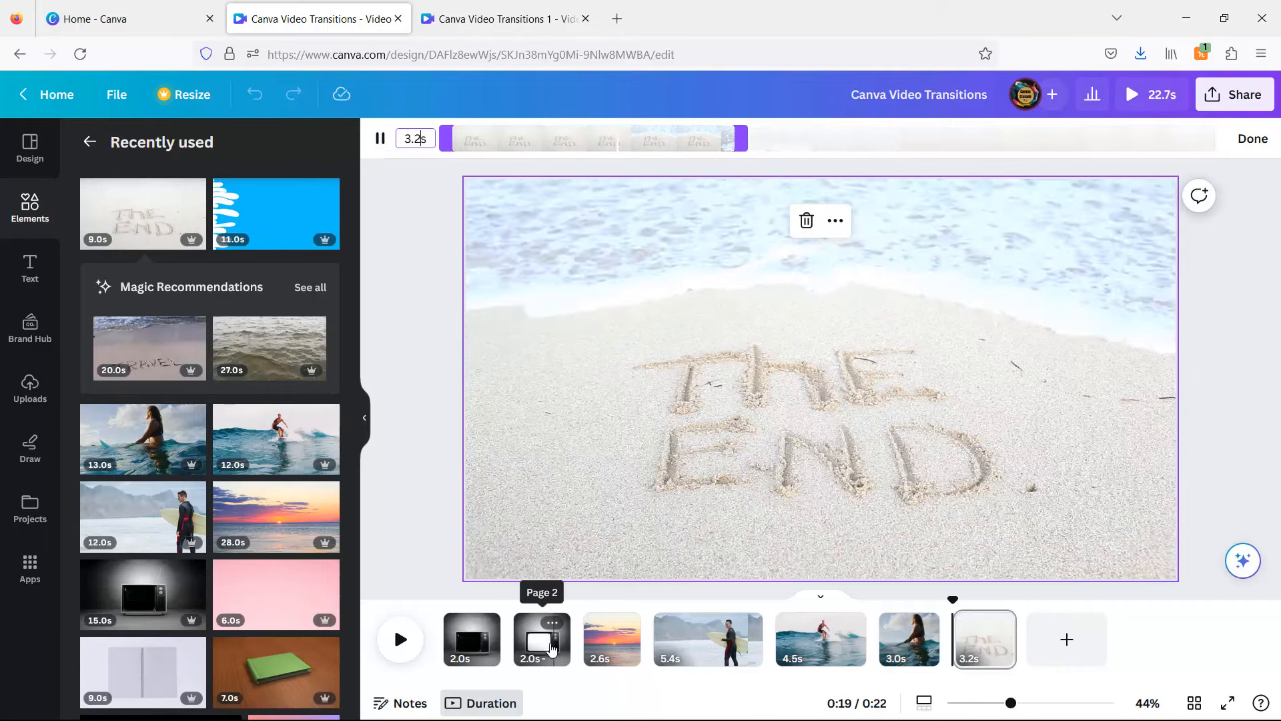
# Place a duplicate of the second retro TV page at the end of the video and trim its clip to 3.5 seconds.
pyautogui.click(552, 624)
pyautogui.click(615, 366)
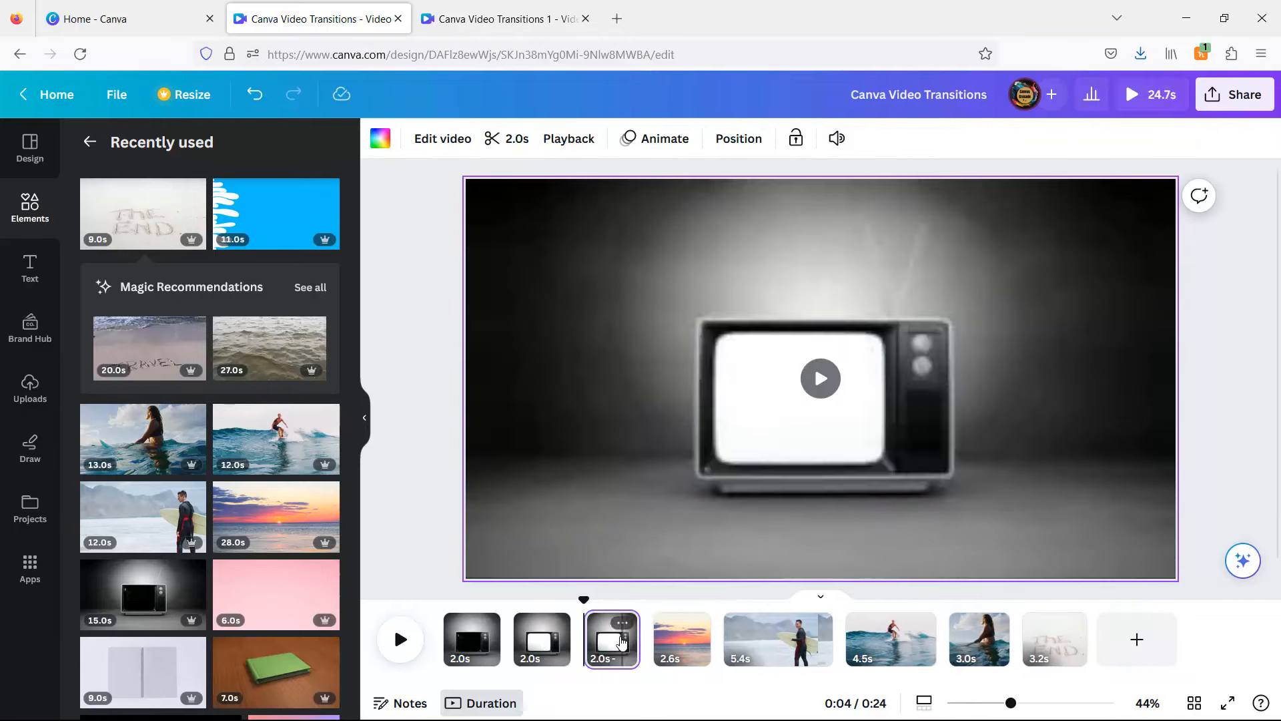
pyautogui.moveTo(619, 640); pyautogui.dragTo(772, 632)
pyautogui.moveTo(1091, 630); pyautogui.dragTo(1091, 628)
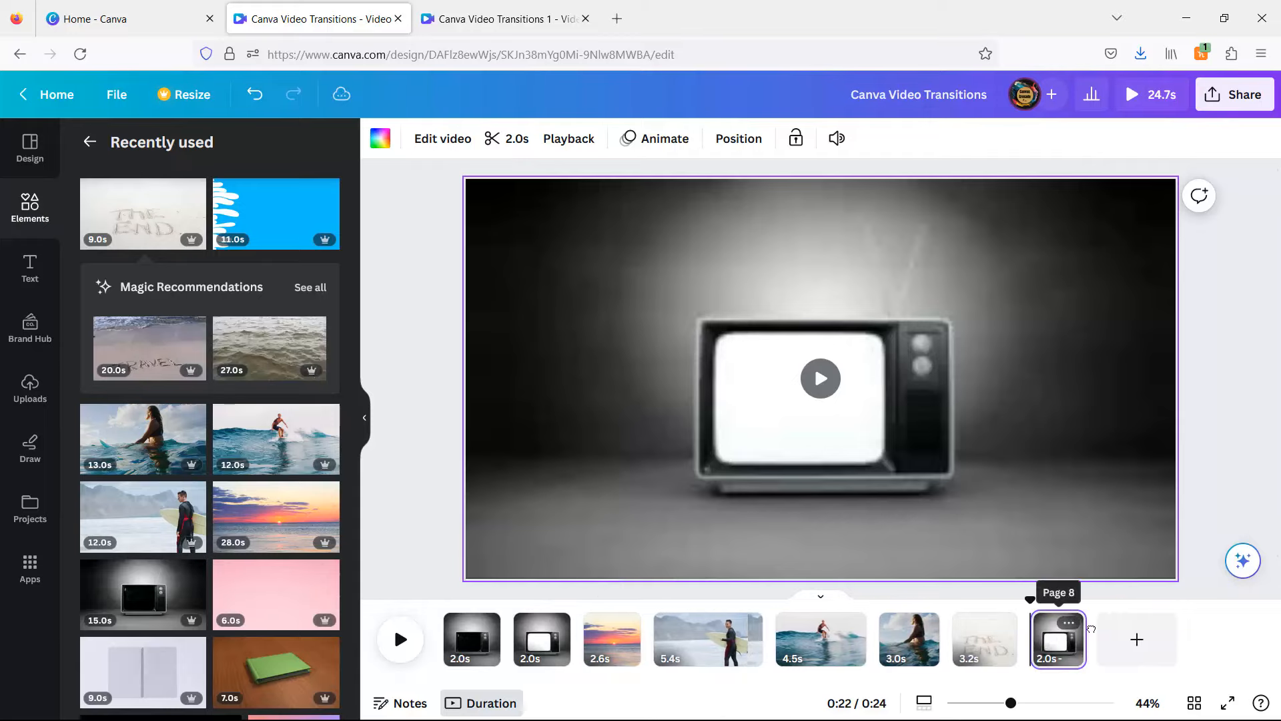
pyautogui.click(501, 138)
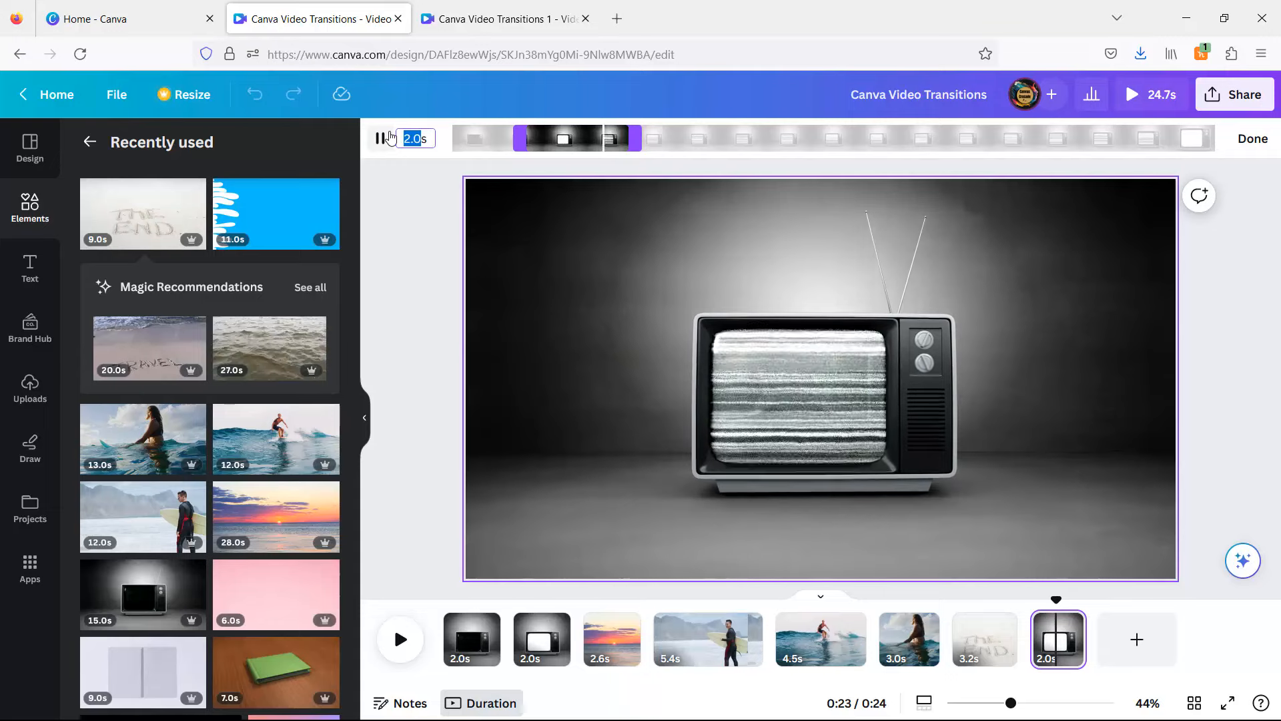
pyautogui.write('3.5')
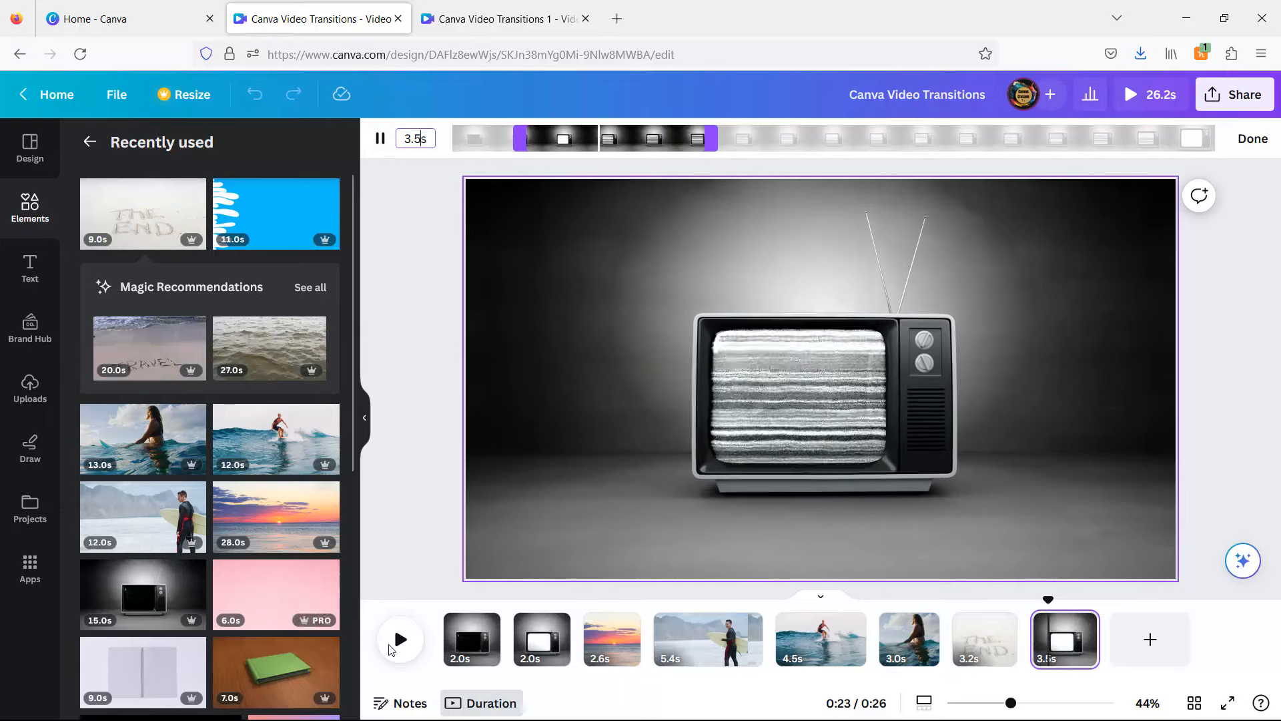
# Duplicate the first retro TV page and move the copy to the end of the video.
pyautogui.rightClick(470, 637)
pyautogui.click(559, 400)
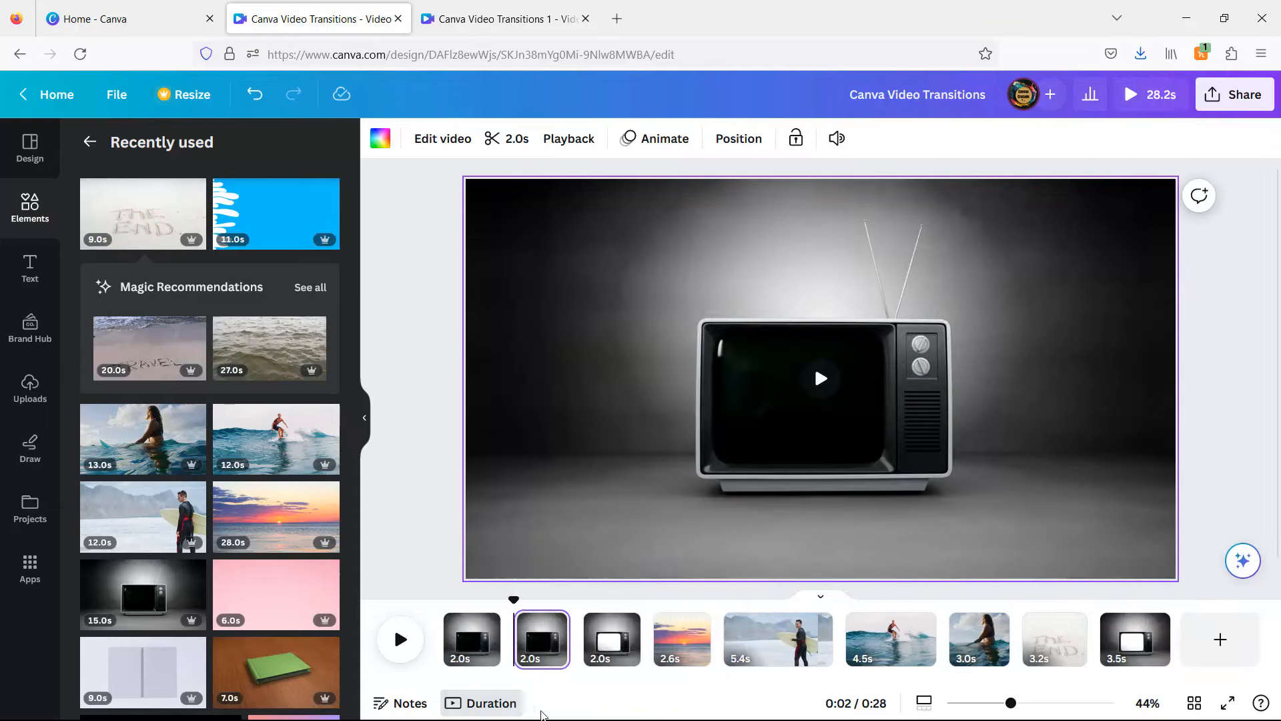
pyautogui.moveTo(568, 634); pyautogui.dragTo(1142, 637)
# Split the last TV page at 26.8 seconds and delete the part after the split.
pyautogui.click(509, 138)
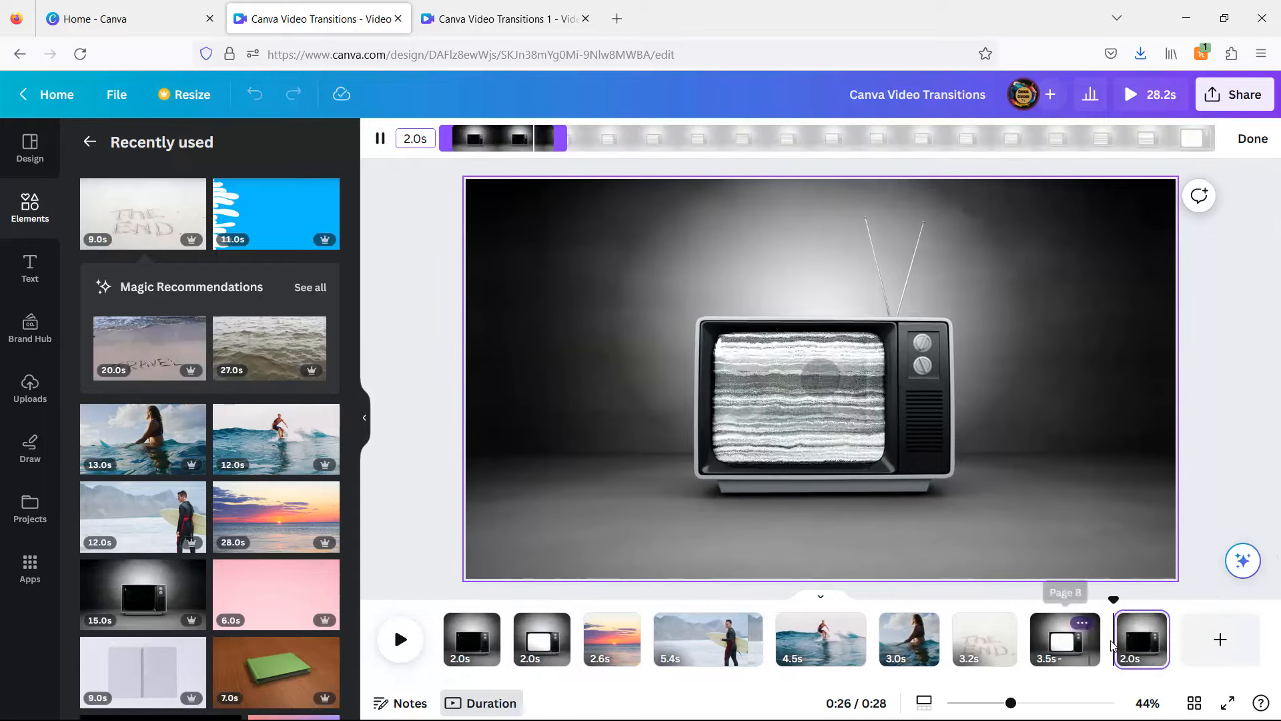
pyautogui.click(1145, 644)
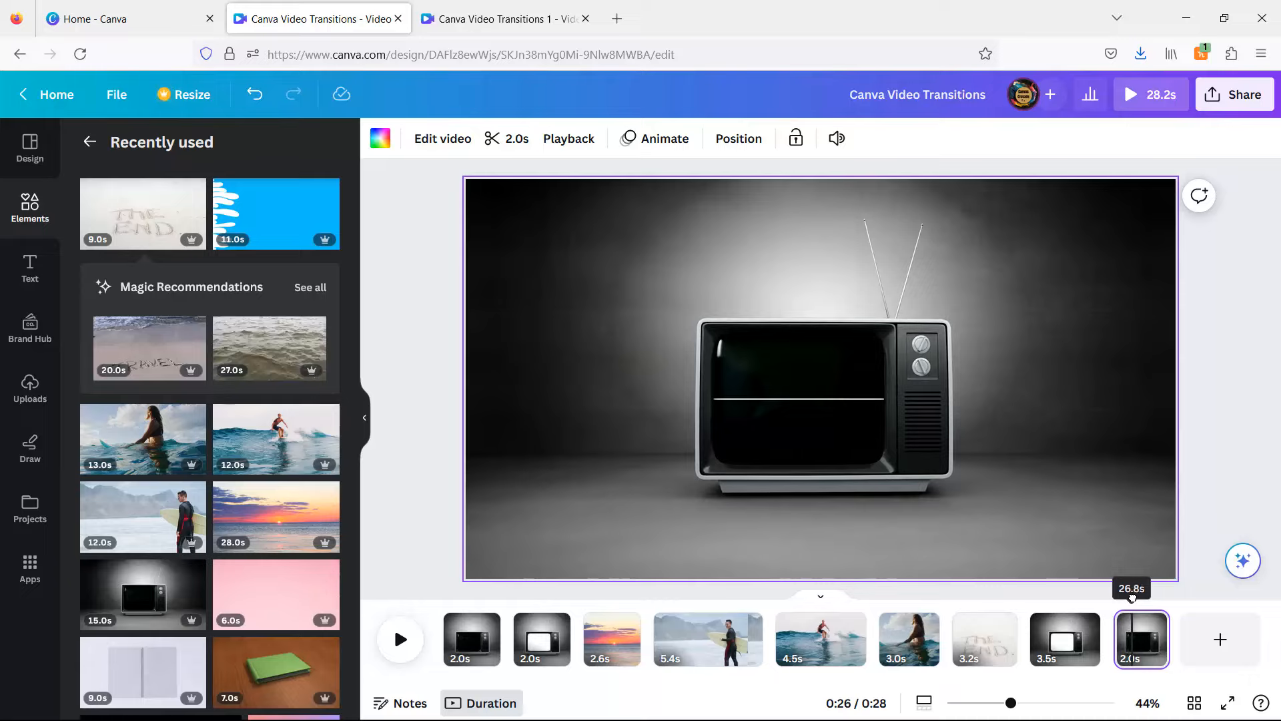
pyautogui.rightClick(1145, 651)
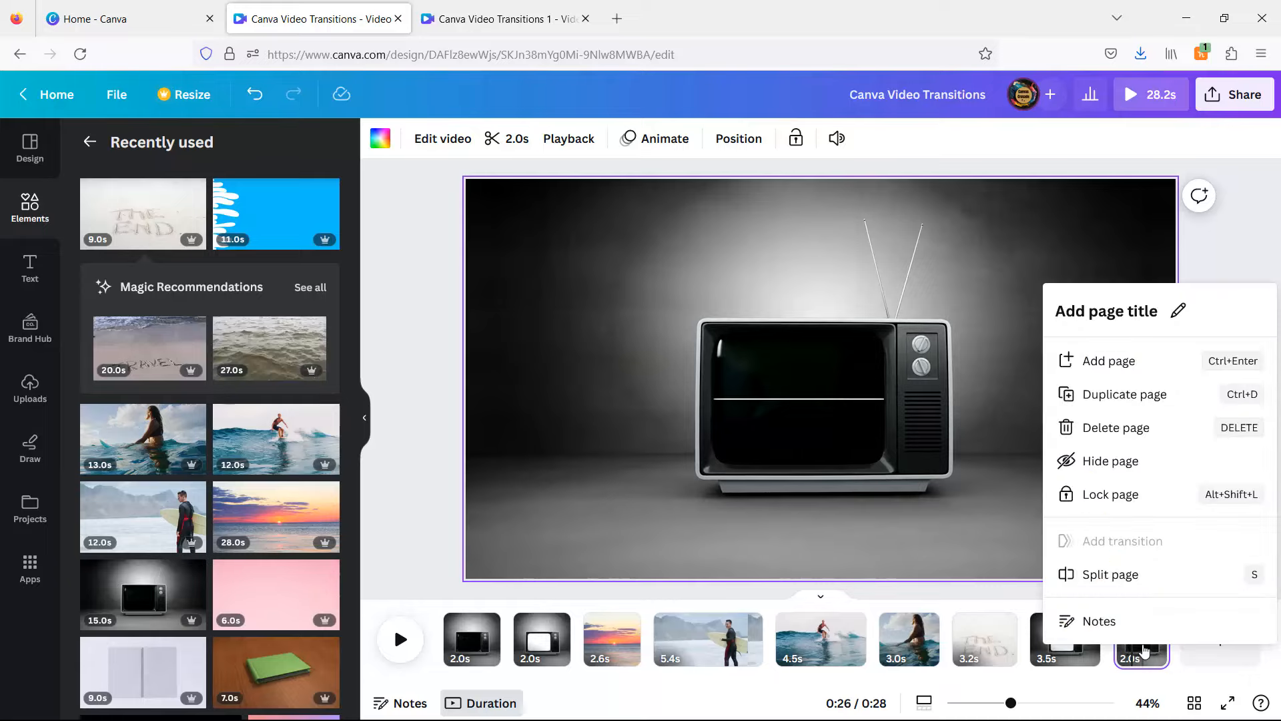
pyautogui.click(1113, 575)
pyautogui.press('Delete')
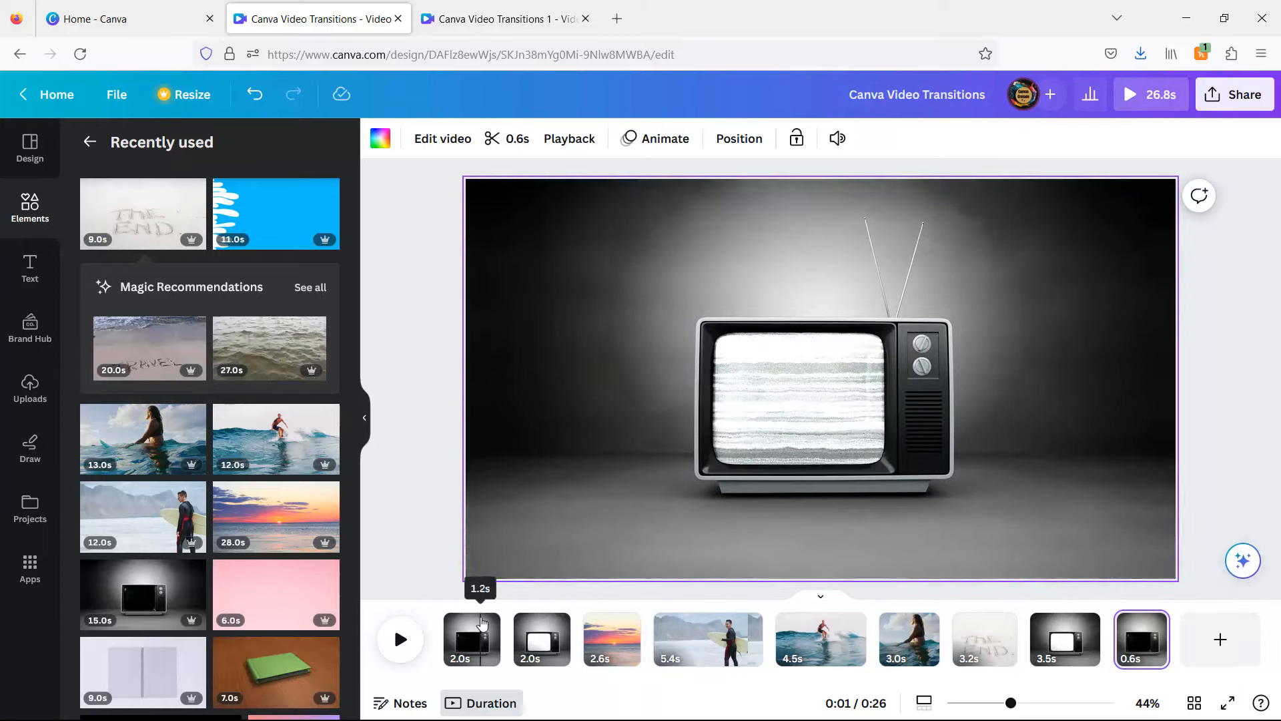
# Add the sunrise clip to the second page and scale it down over the TV's white screen, aligned with the screen's upper-left corner.
pyautogui.click(618, 649)
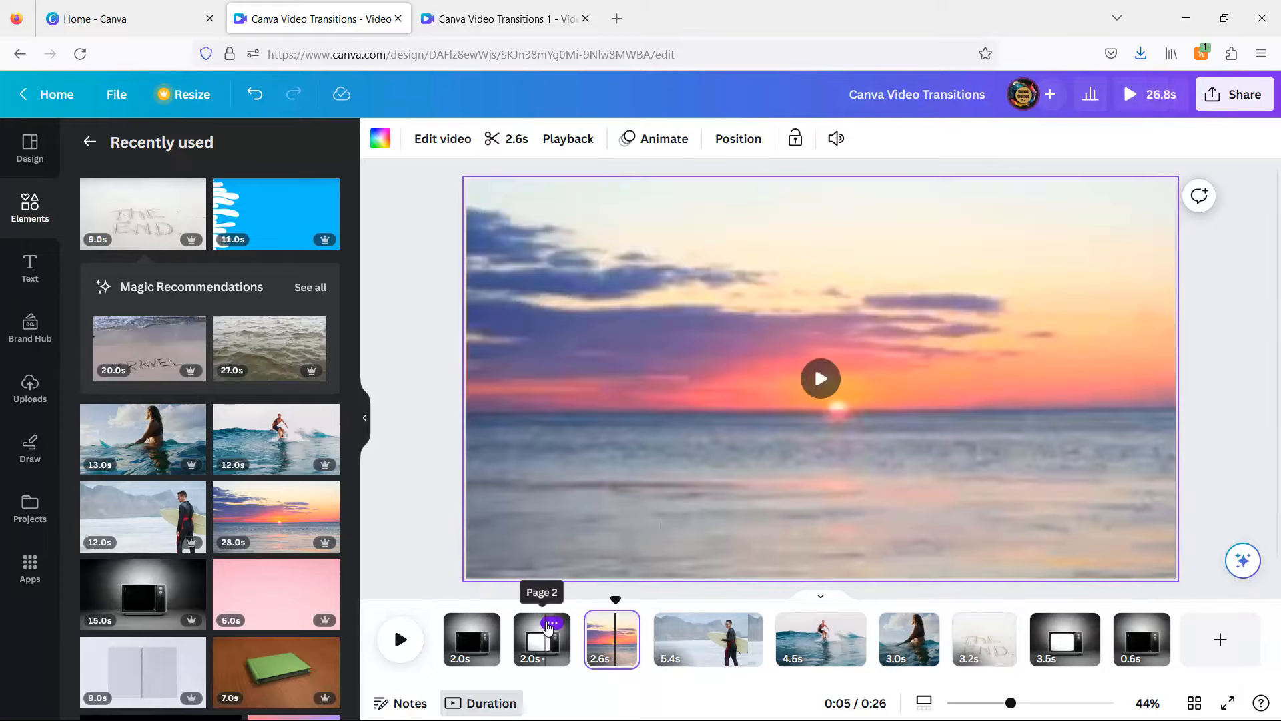
pyautogui.rightClick(551, 637)
pyautogui.click(840, 435)
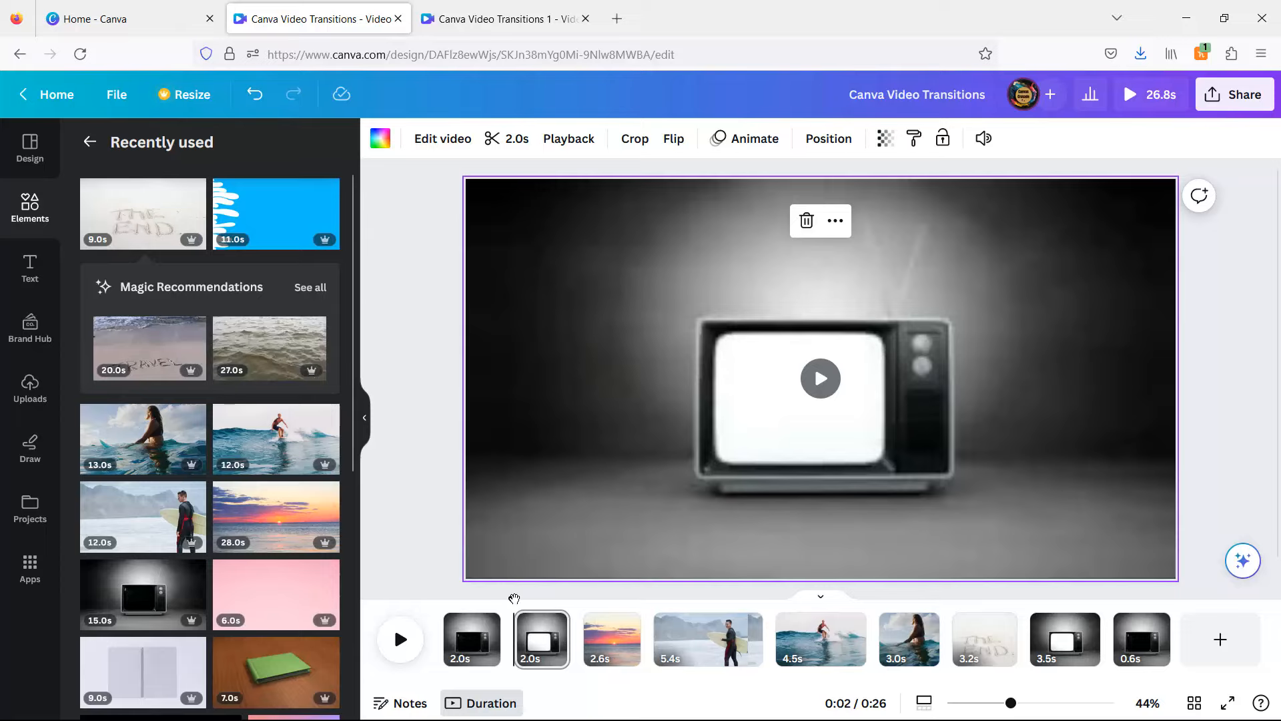
pyautogui.moveTo(267, 517); pyautogui.dragTo(563, 238)
pyautogui.moveTo(512, 205); pyautogui.dragTo(765, 347)
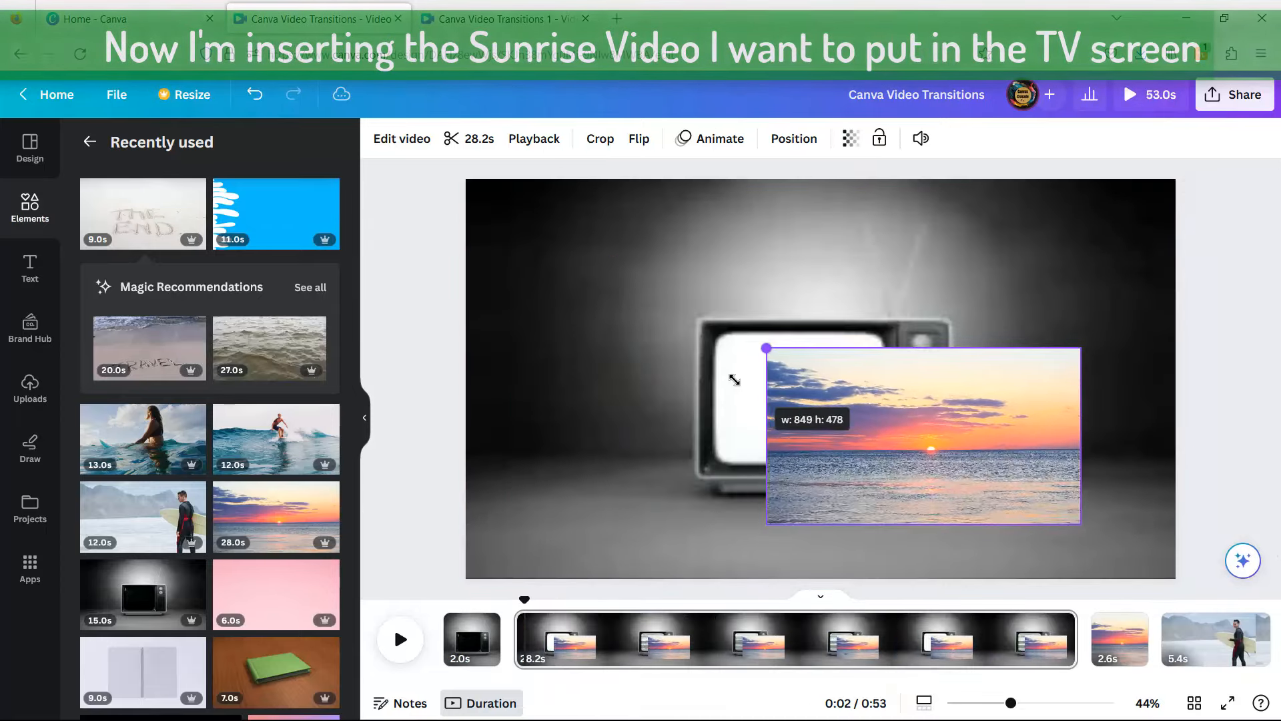
pyautogui.moveTo(1079, 347); pyautogui.dragTo(981, 409)
pyautogui.moveTo(922, 459); pyautogui.dragTo(868, 382)
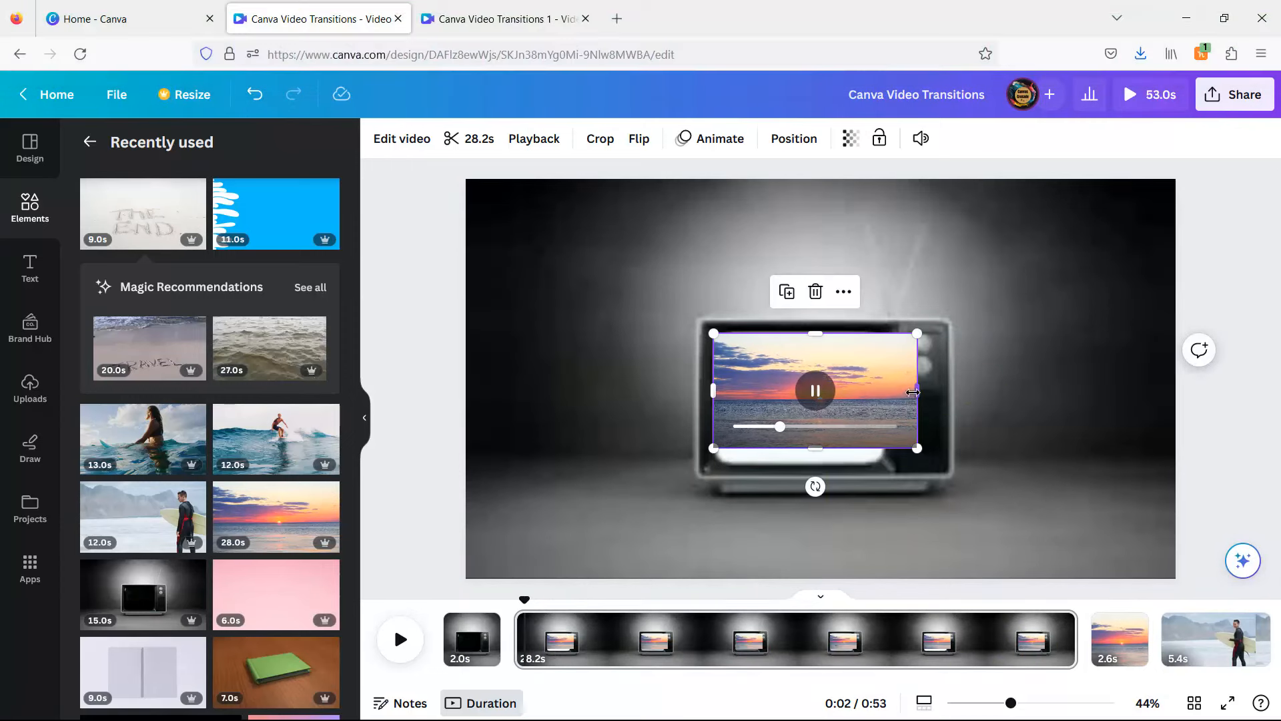
# Adjust the sunrise clip's width and height to fill the TV screen and trim it to 2.8 seconds.
pyautogui.moveTo(917, 390); pyautogui.dragTo(884, 391)
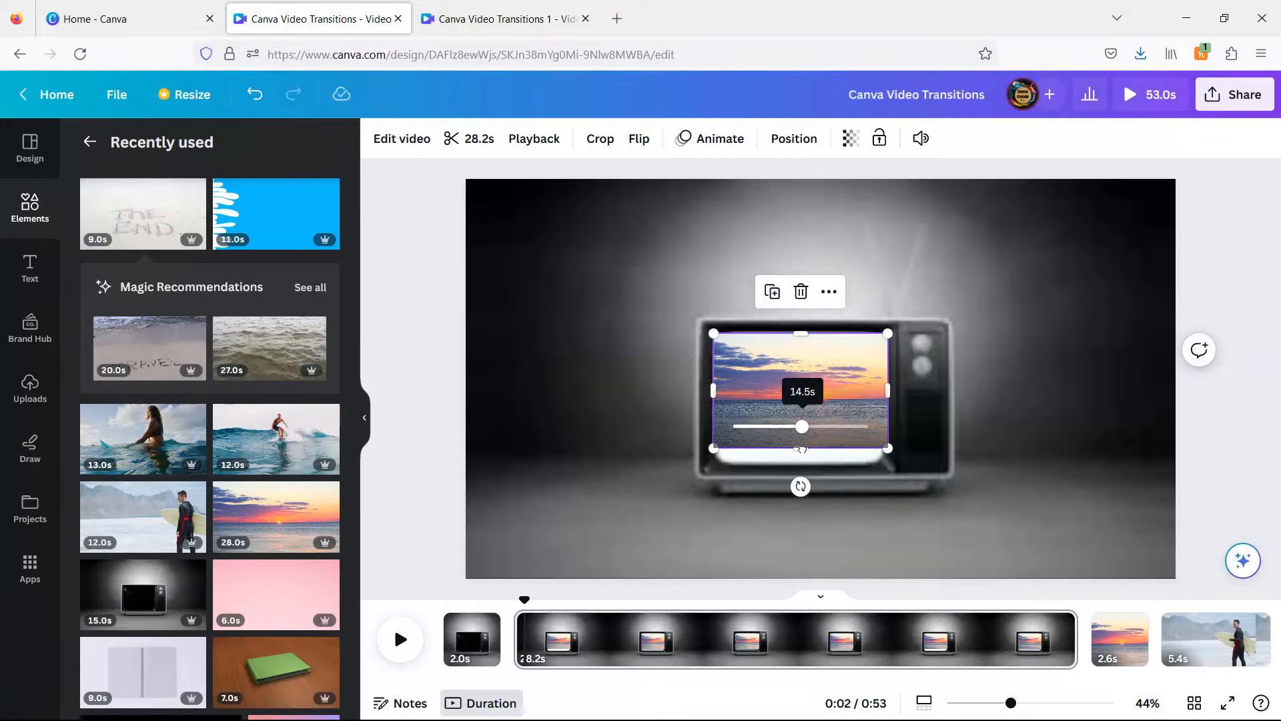
pyautogui.moveTo(800, 448); pyautogui.dragTo(800, 471)
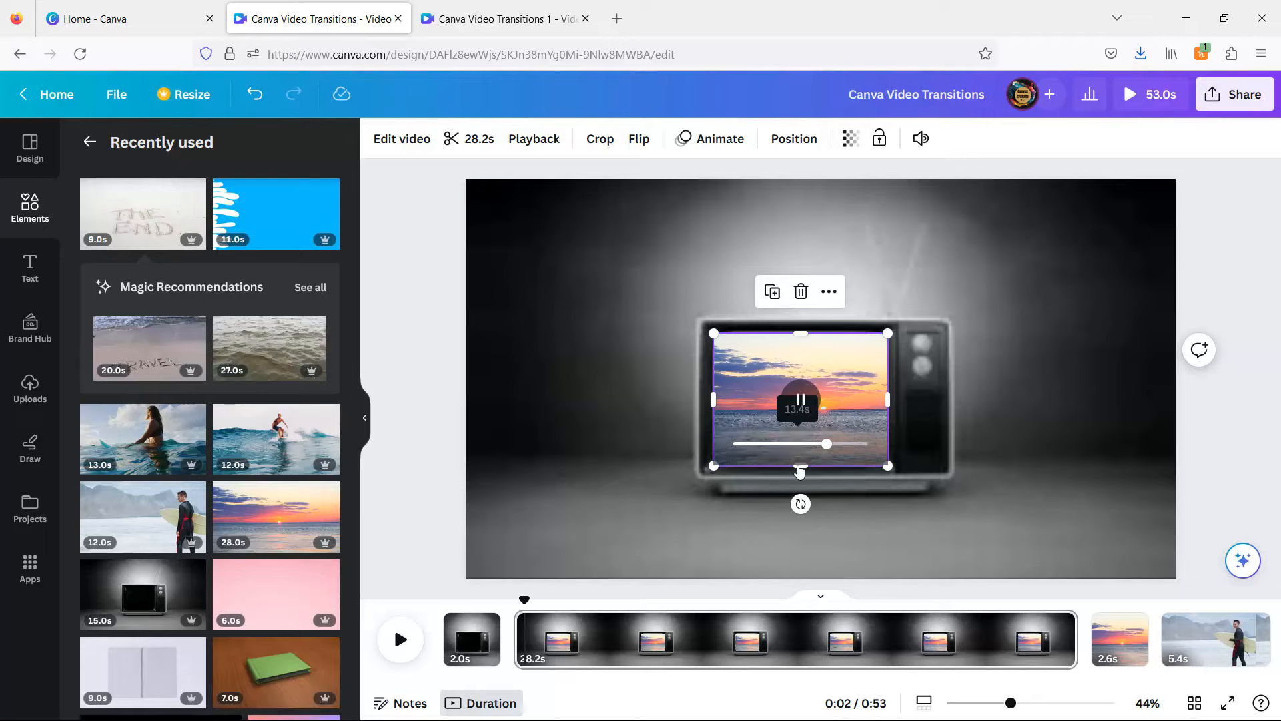
pyautogui.click(471, 139)
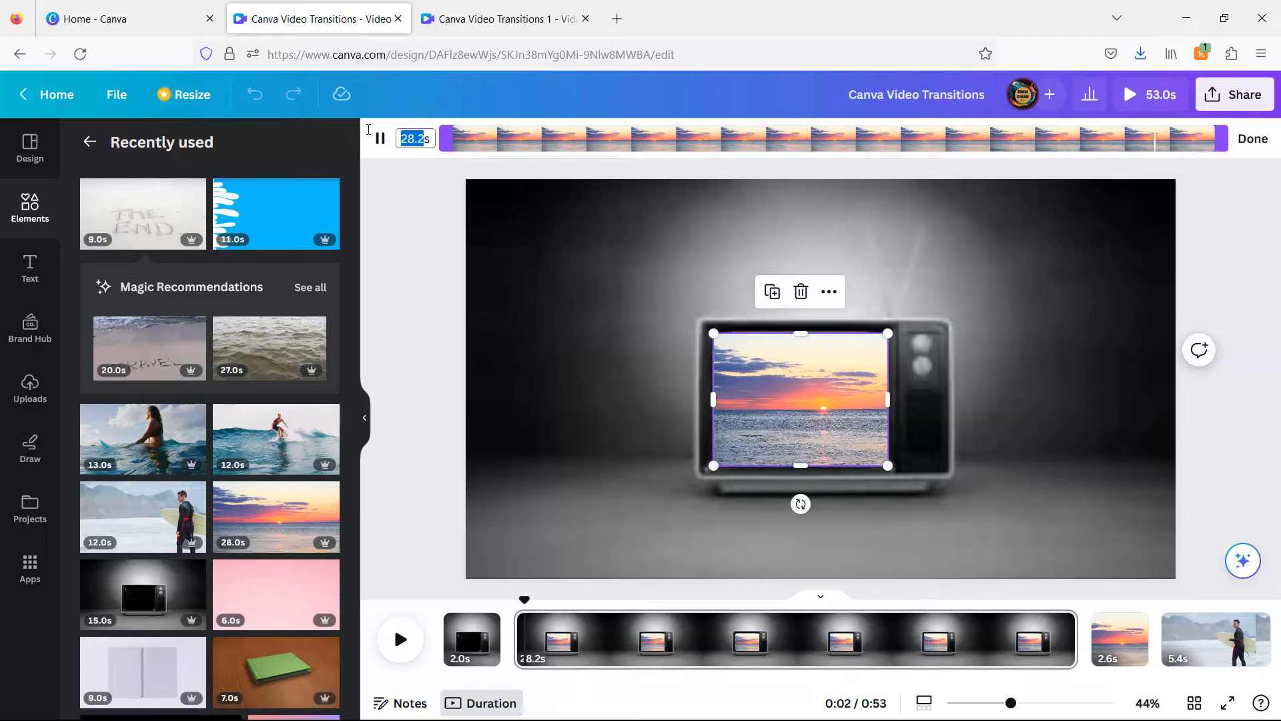
pyautogui.press('Return')
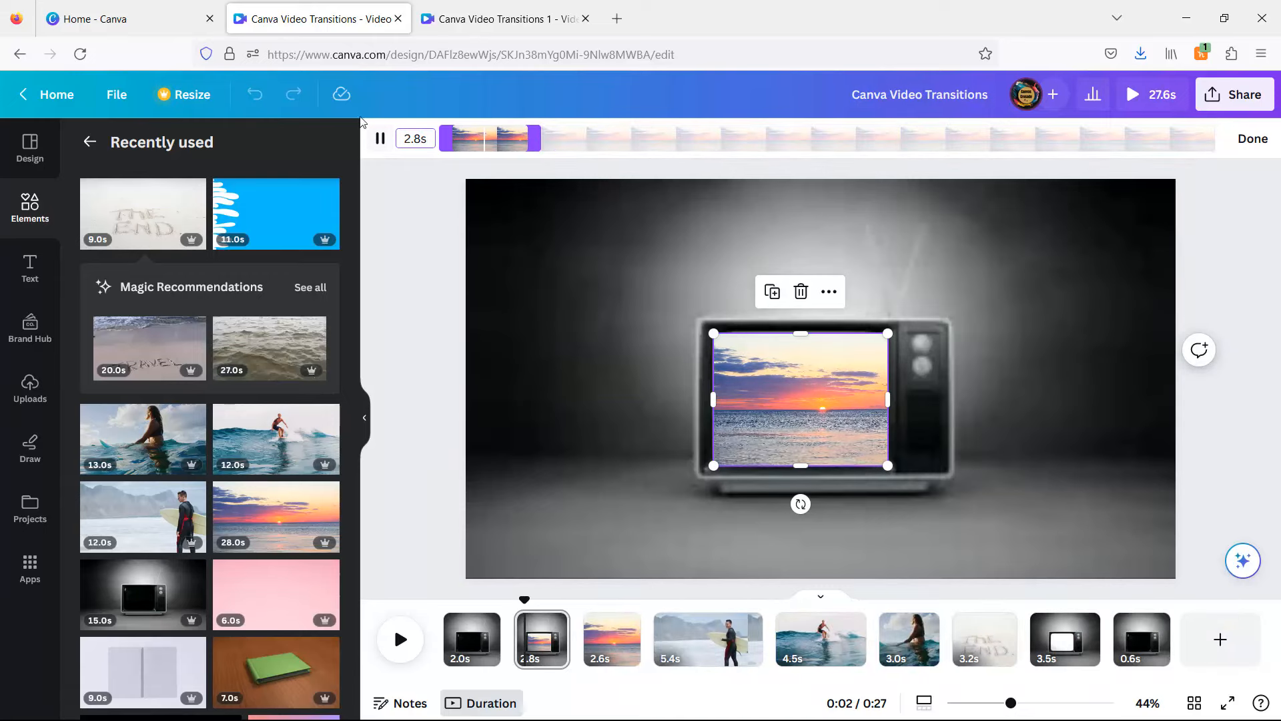
# Play the opening two pages from the start and shorten the first TV page to 1.7 seconds.
pyautogui.moveTo(523, 603); pyautogui.dragTo(423, 592)
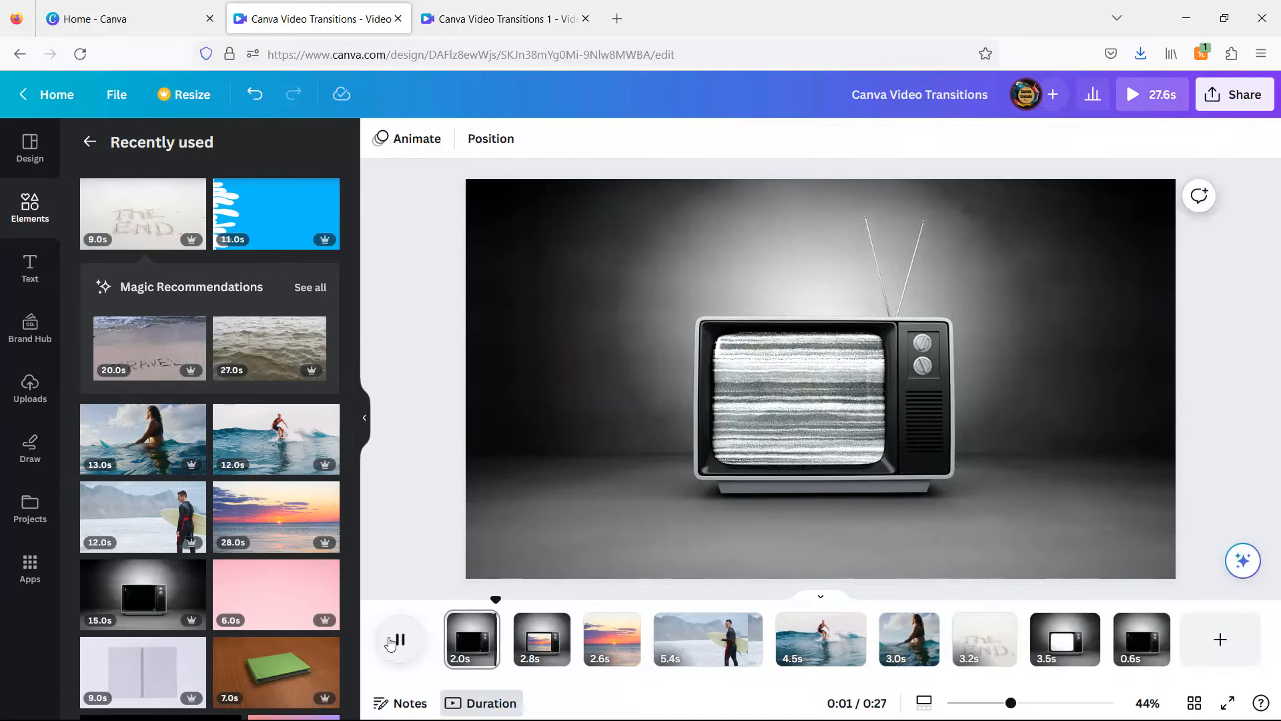
pyautogui.click(394, 642)
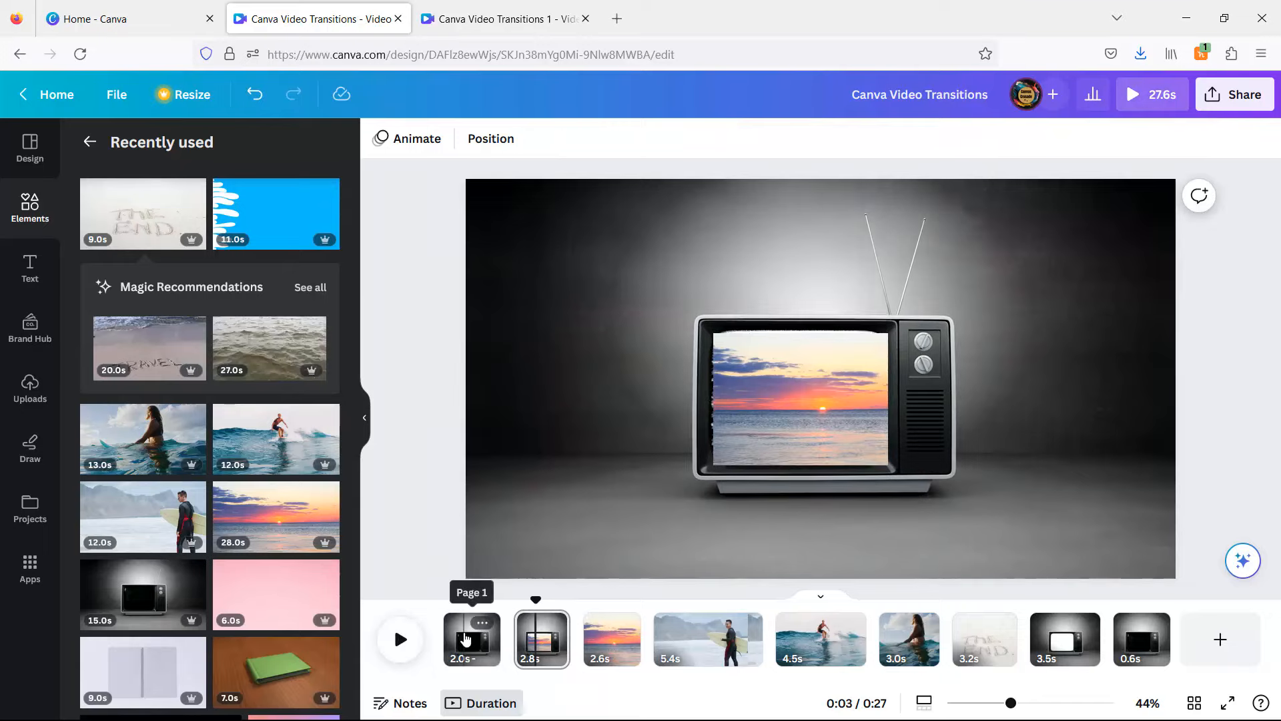
pyautogui.click(476, 653)
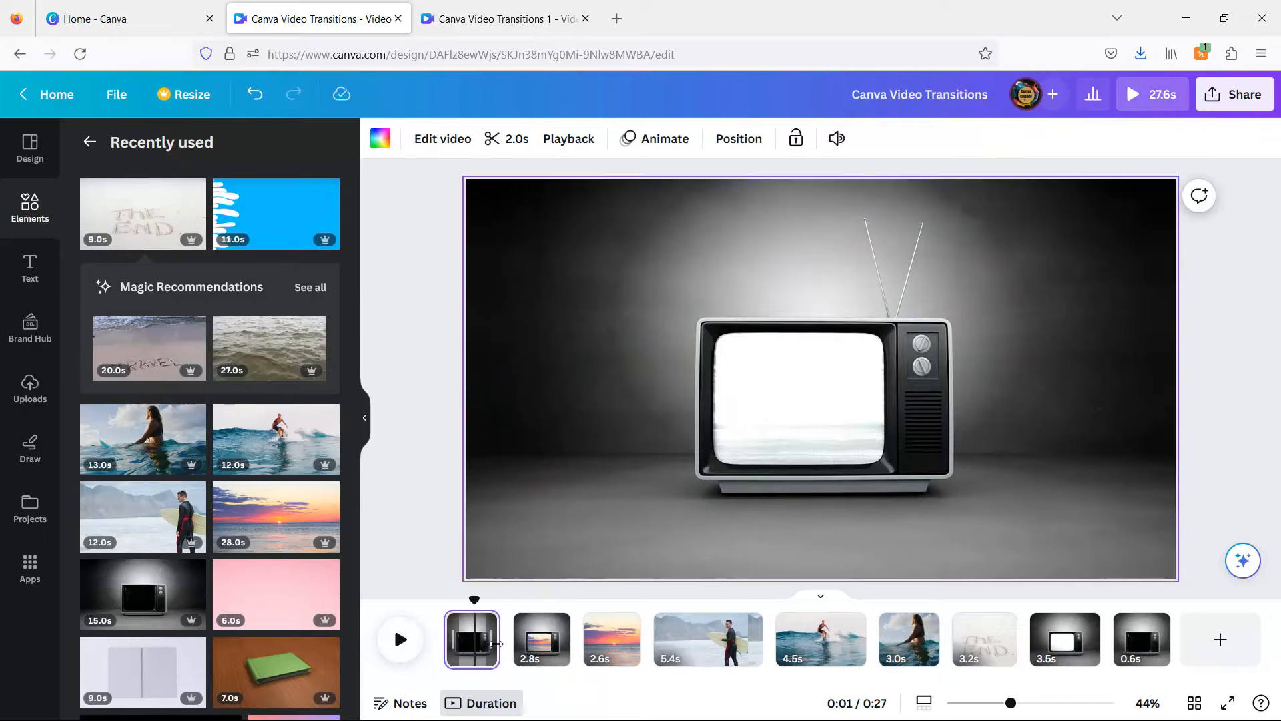
pyautogui.moveTo(501, 644); pyautogui.dragTo(536, 611)
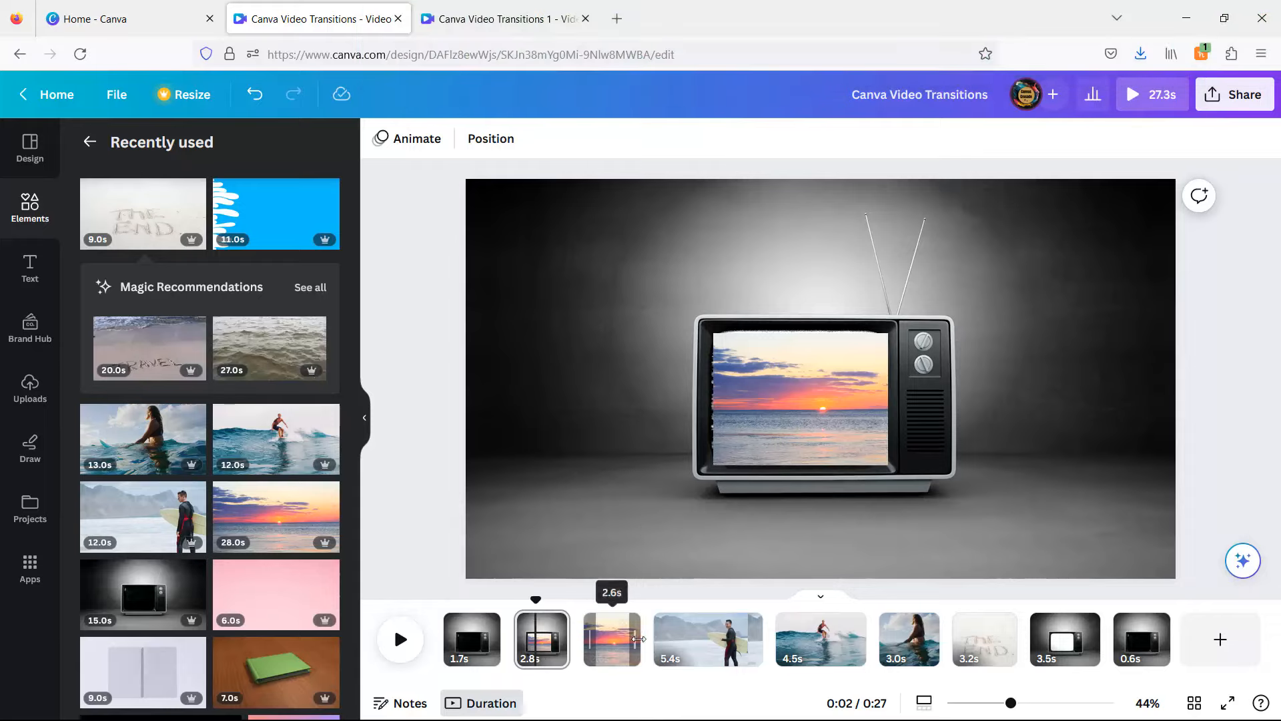
# Add a blank page after the full-screen sunrise page and search the video elements for "liquid transition".
pyautogui.click(657, 627)
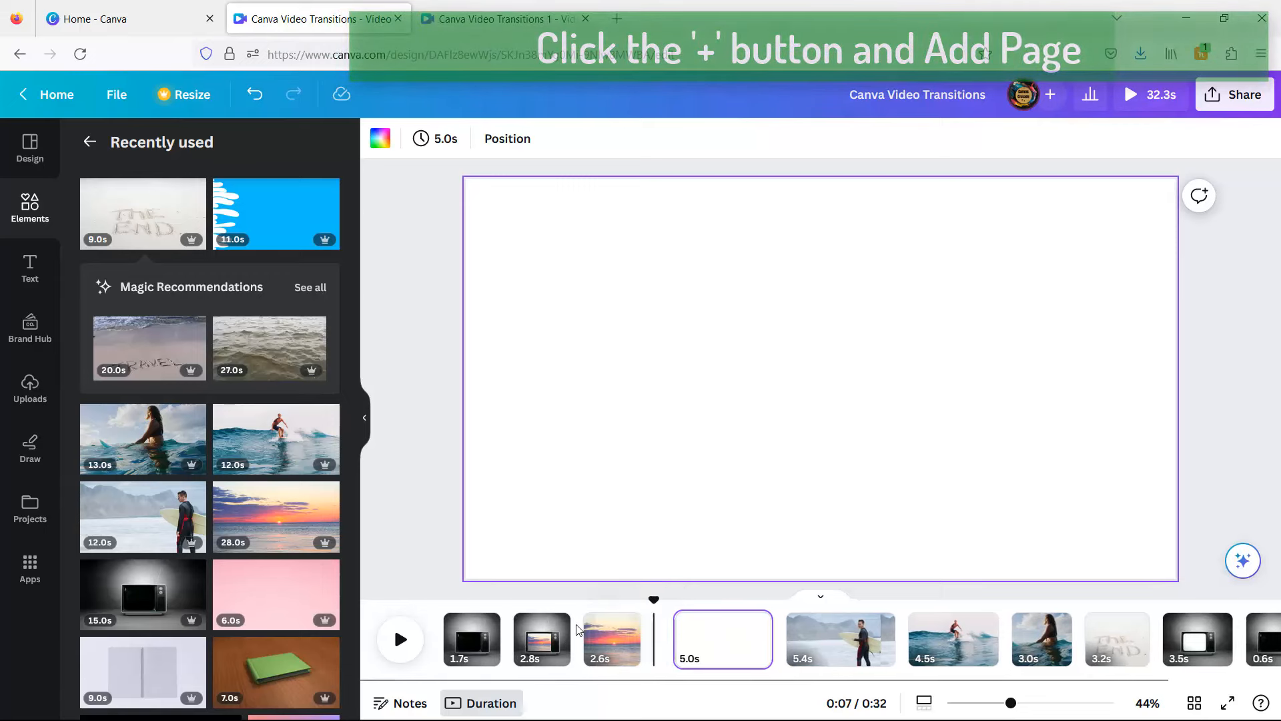
pyautogui.click(609, 637)
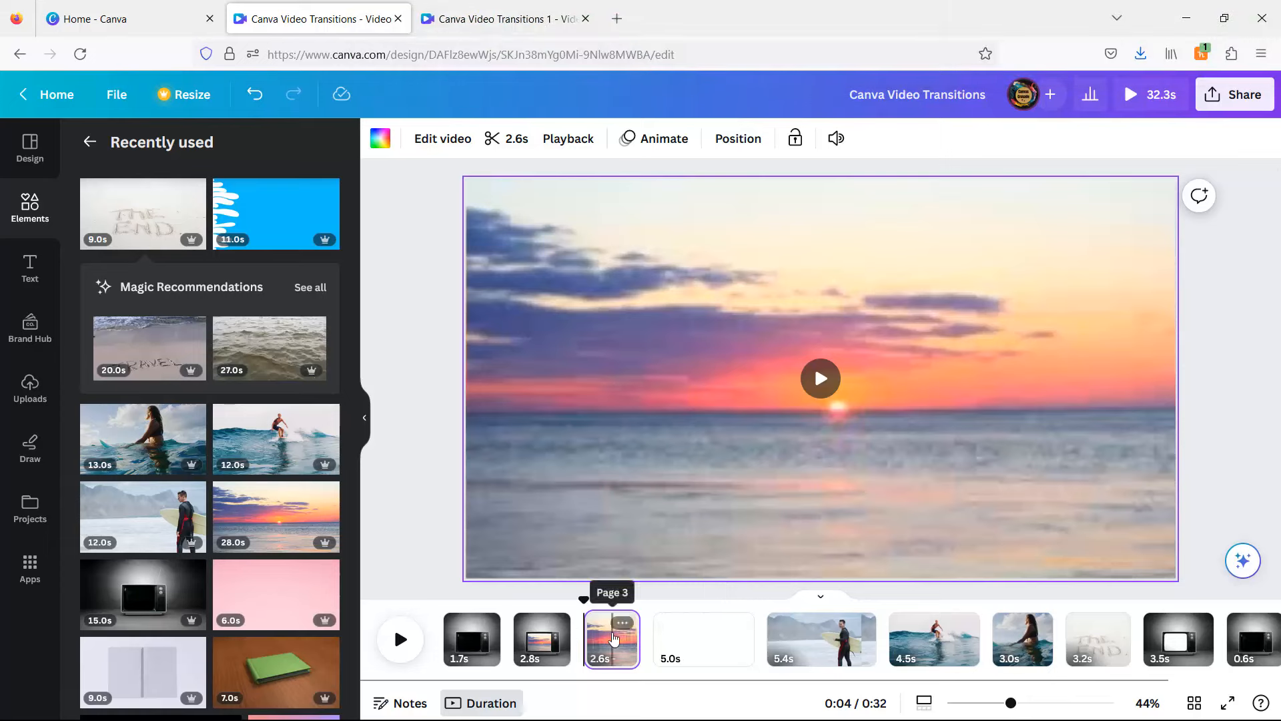
pyautogui.click(20, 206)
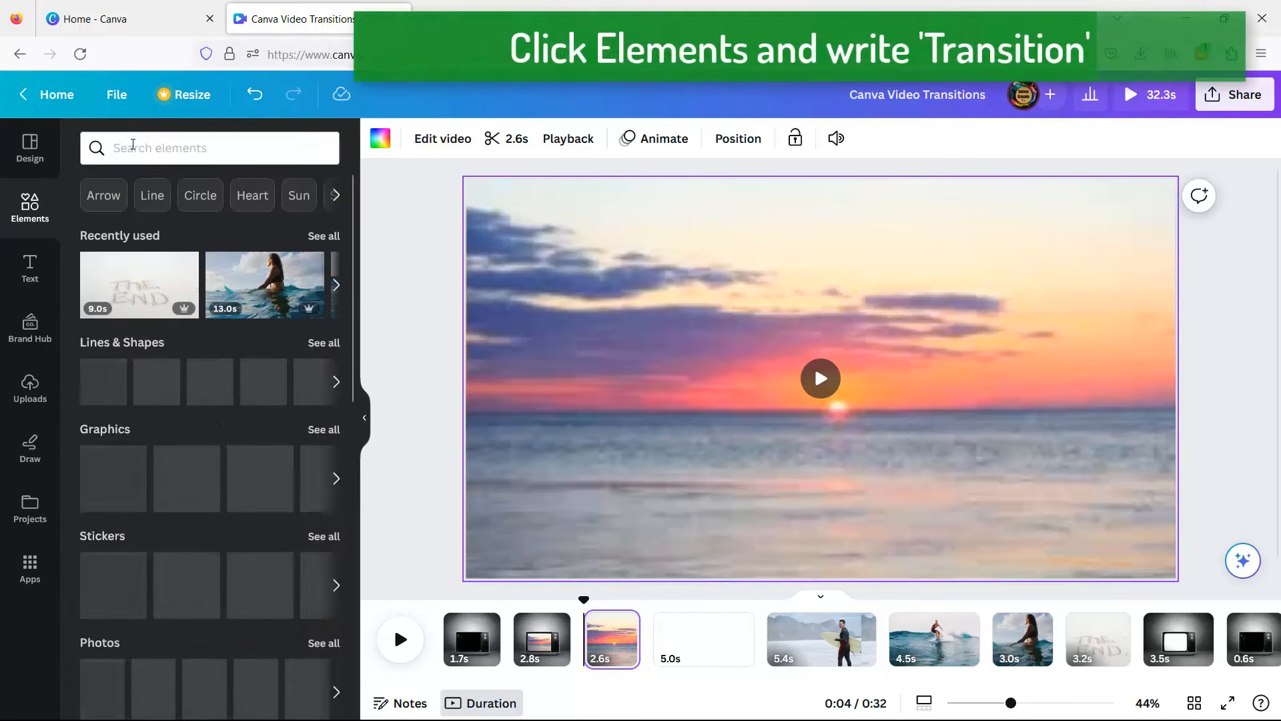
pyautogui.click(136, 145)
pyautogui.write('transitio')
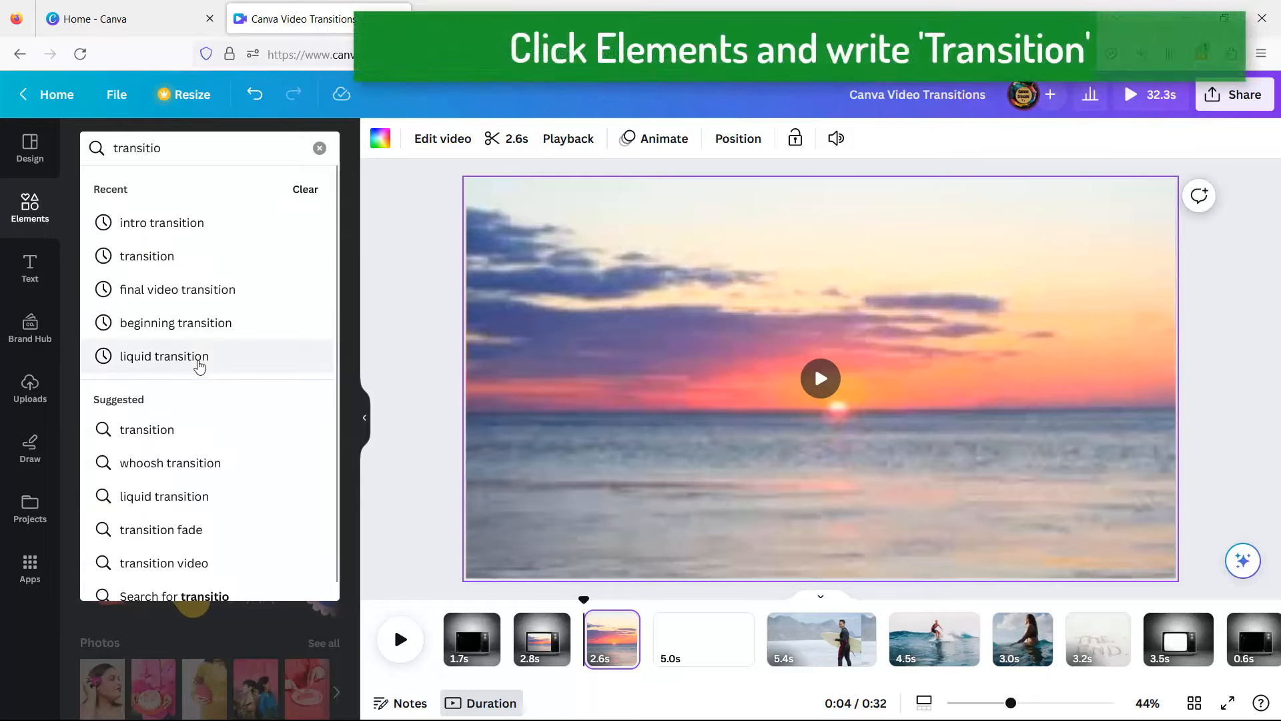
pyautogui.click(199, 360)
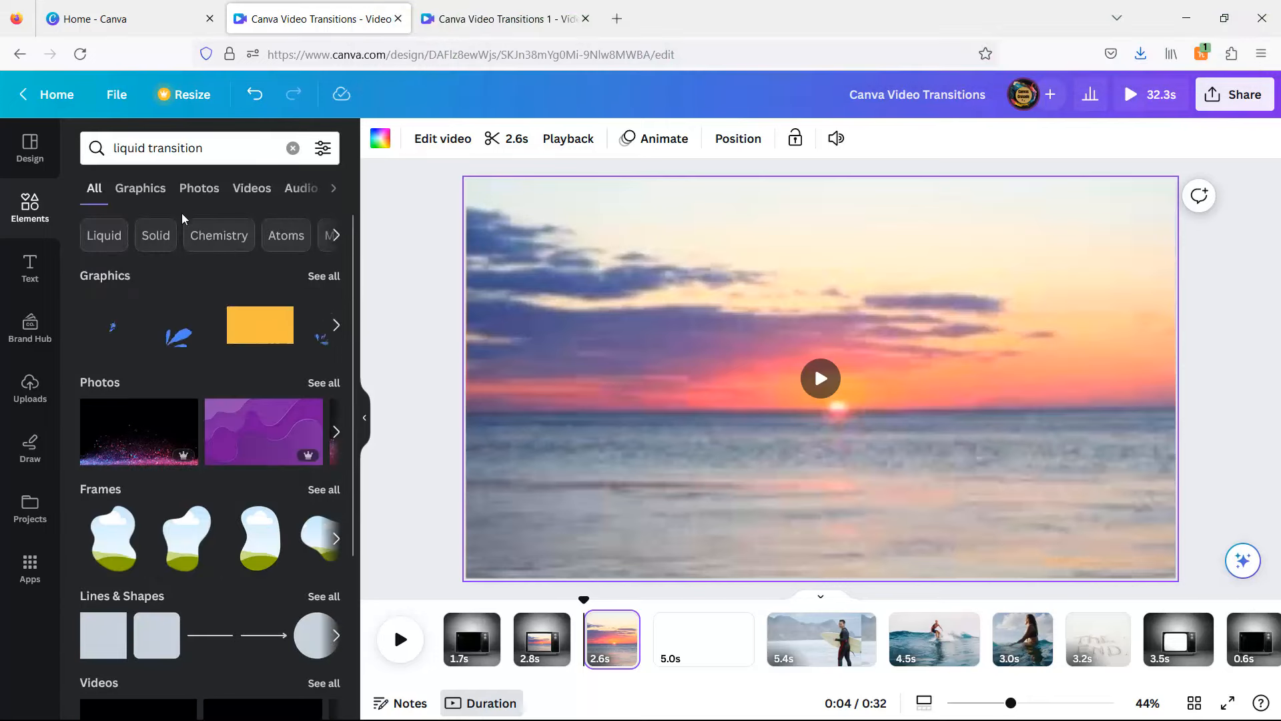
pyautogui.click(248, 190)
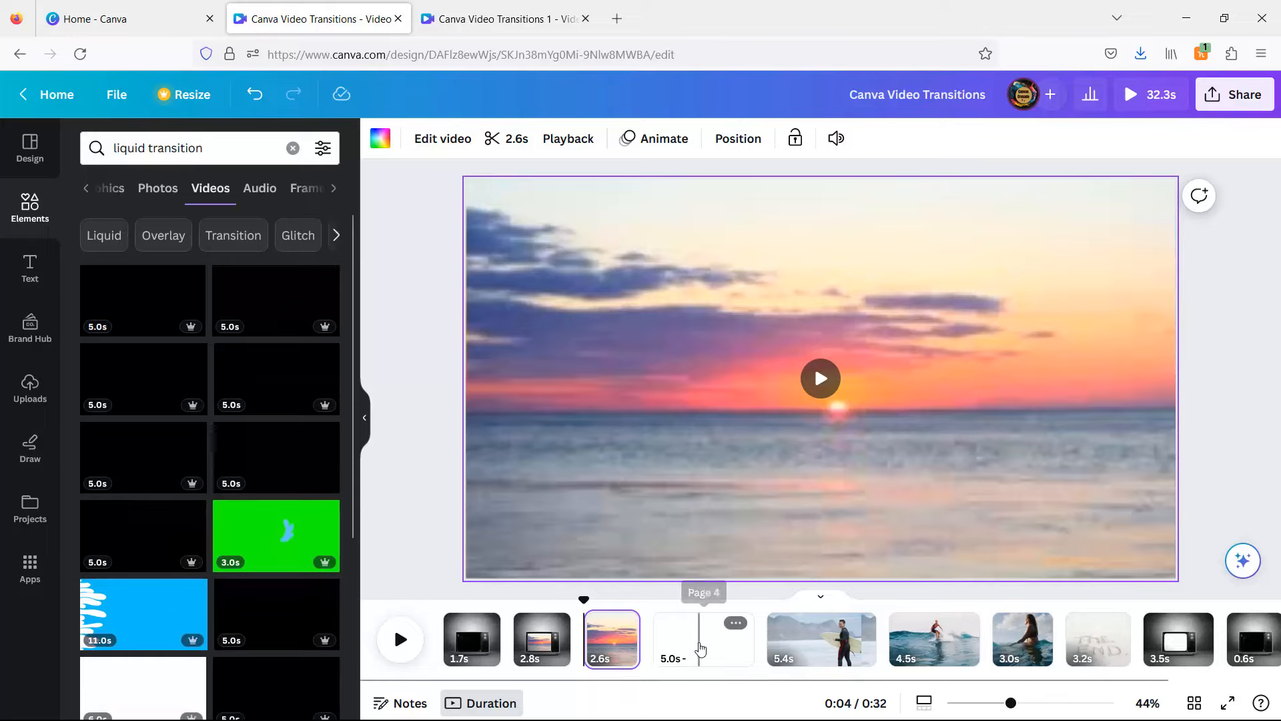
# Add the 11-second blue liquid transition video to the blank page and set it as the page background.
pyautogui.click(700, 649)
pyautogui.click(140, 620)
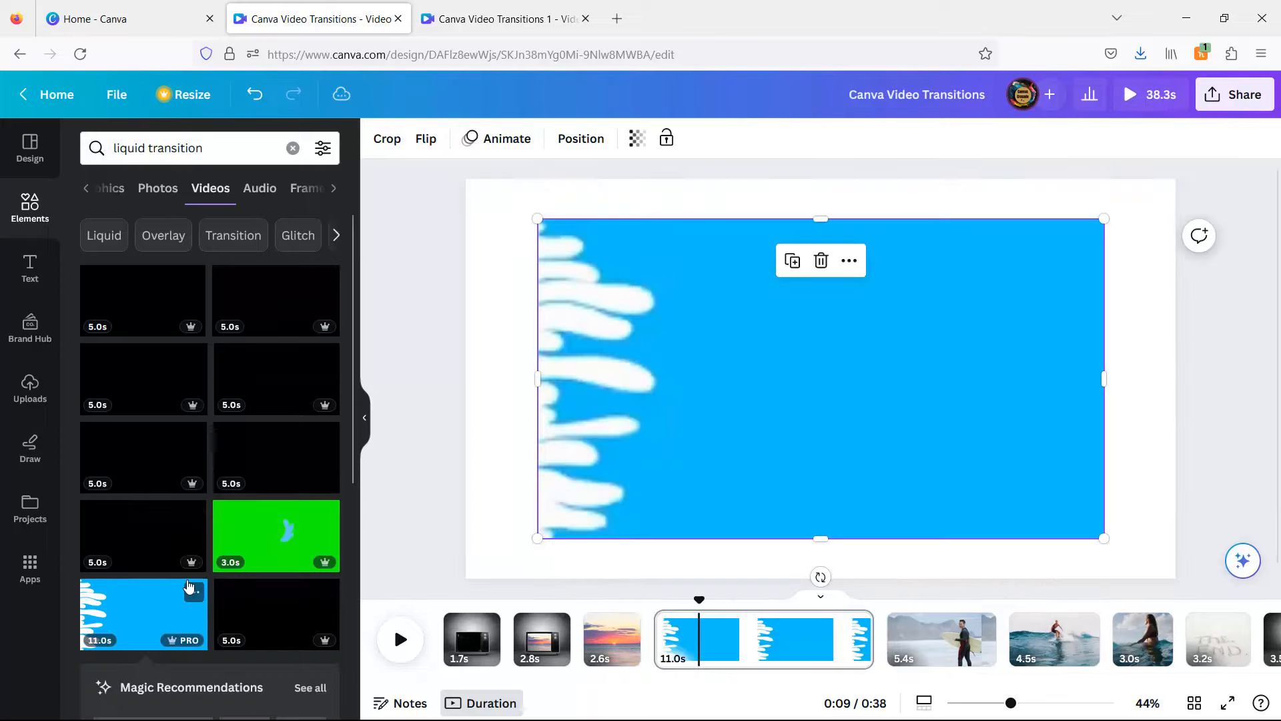
pyautogui.rightClick(763, 381)
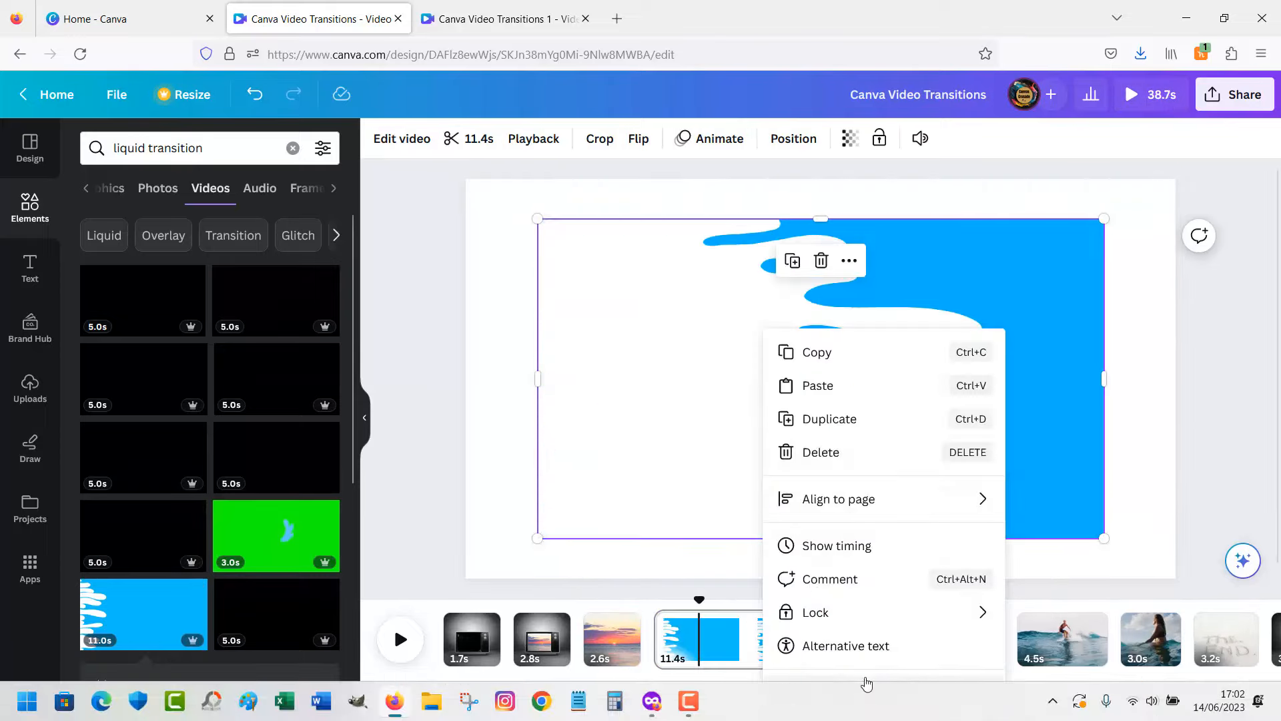
pyautogui.click(842, 689)
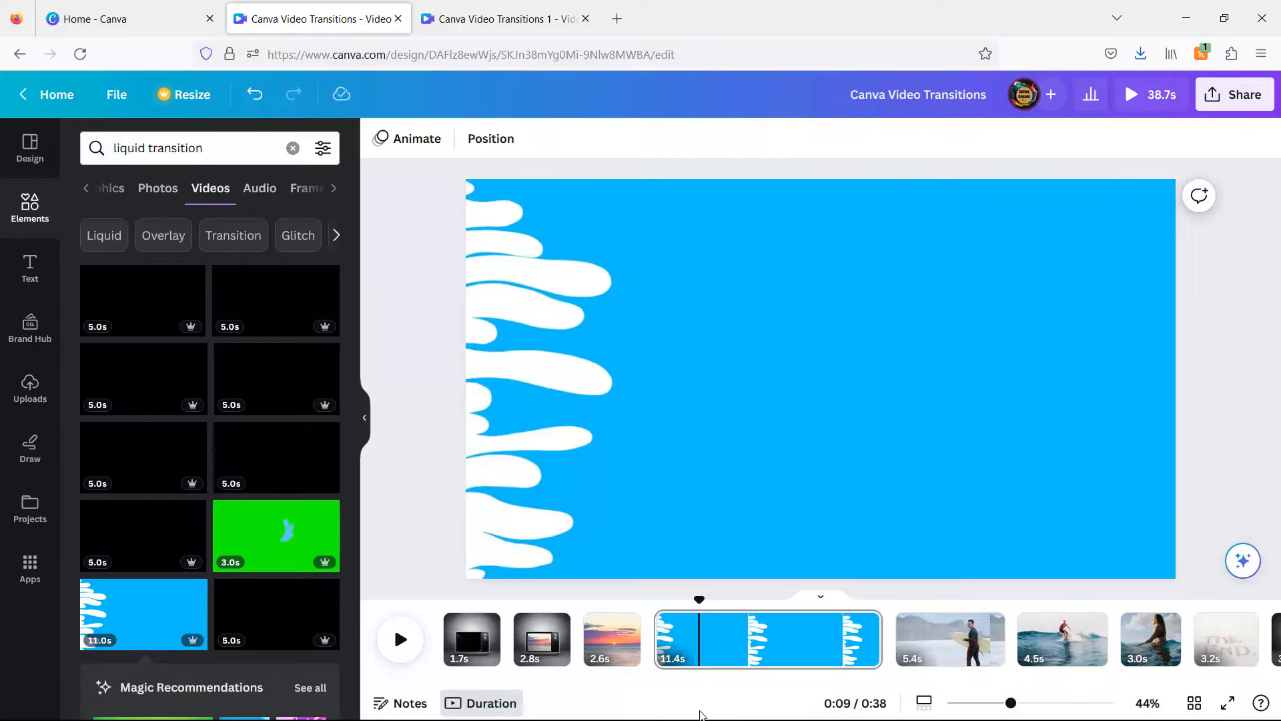
# Trim the blue liquid transition video to 1.5 seconds.
pyautogui.click(749, 656)
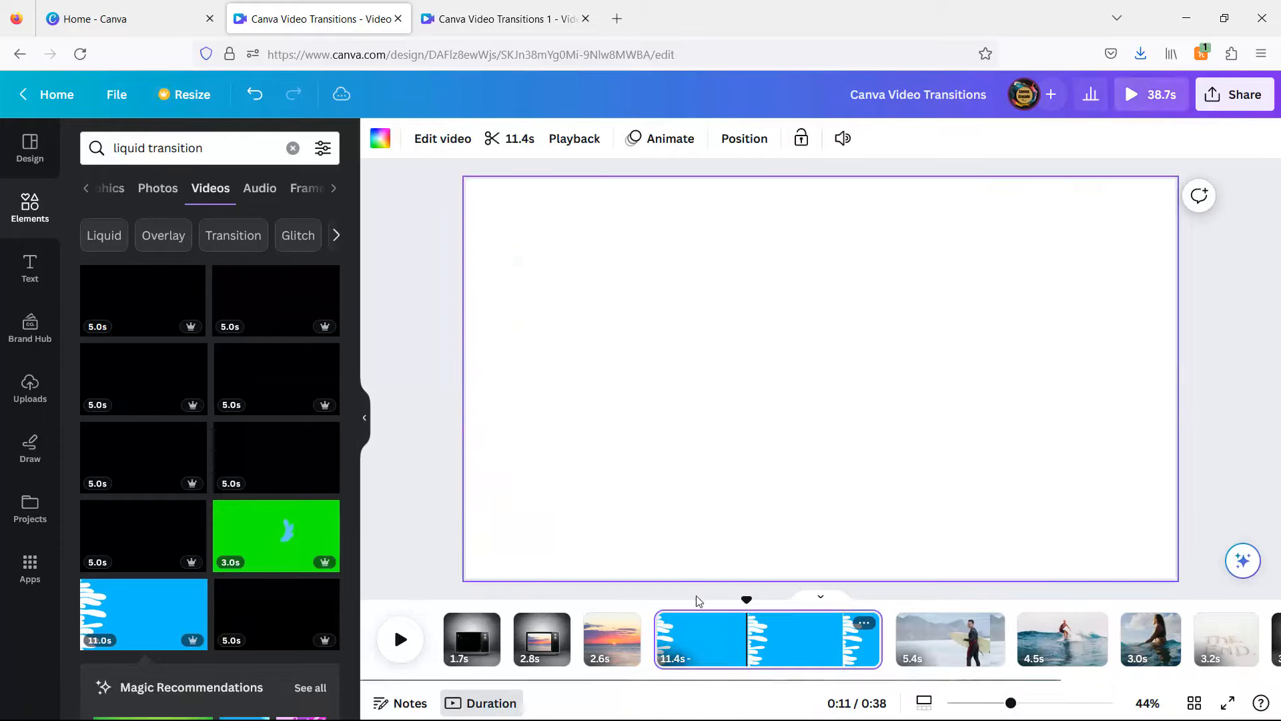
pyautogui.click(519, 140)
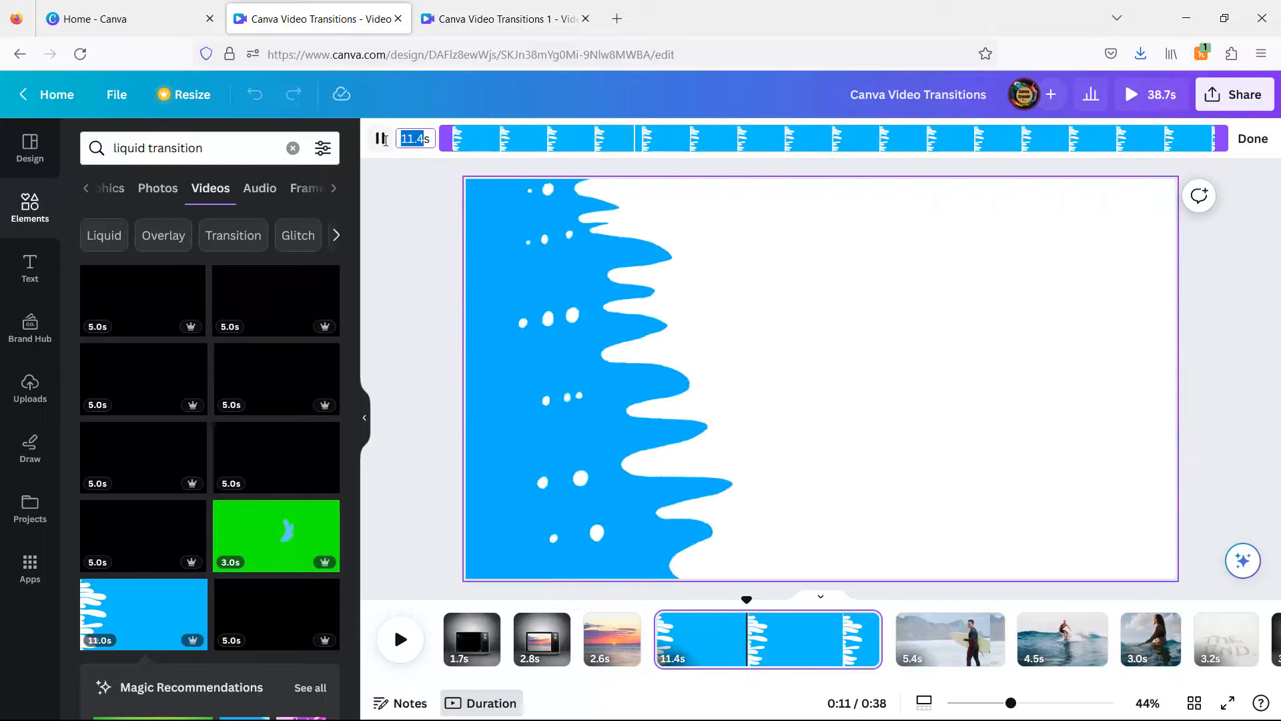
pyautogui.press('Return')
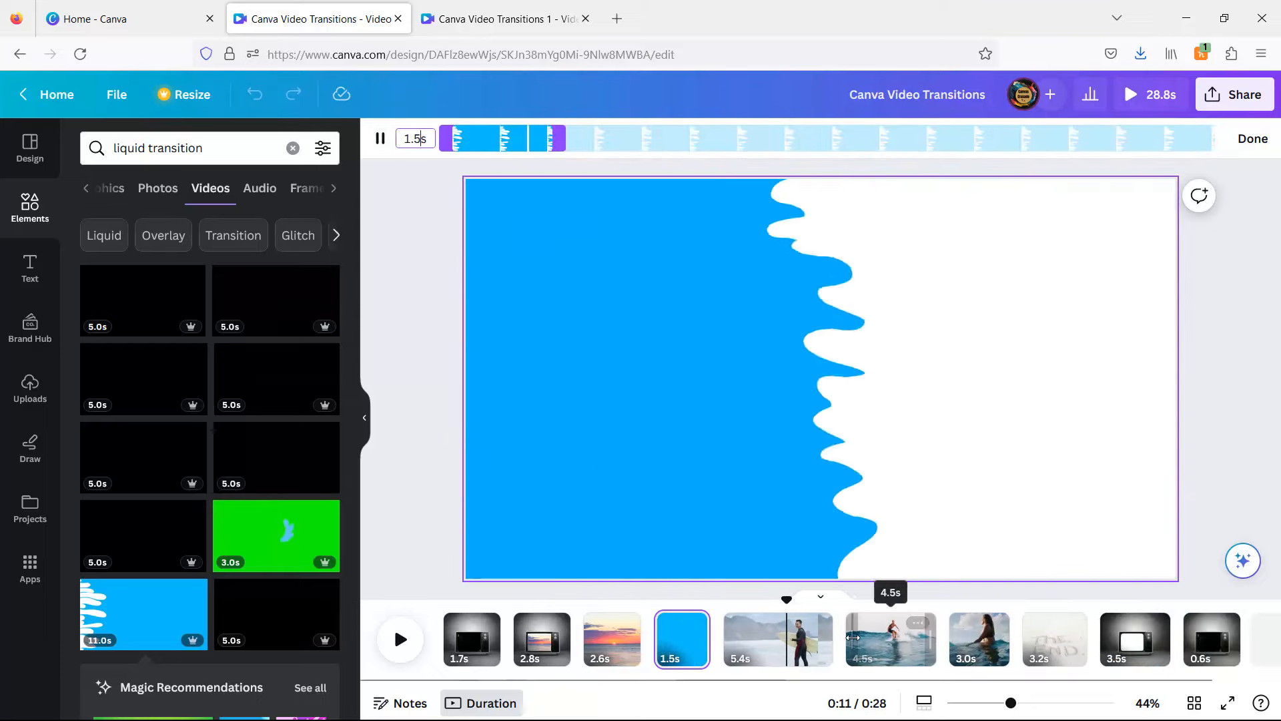
# Duplicate the liquid transition page twice, placing one copy after the standing surfer page and the other after the wave-riding surfer page.
pyautogui.click(694, 625)
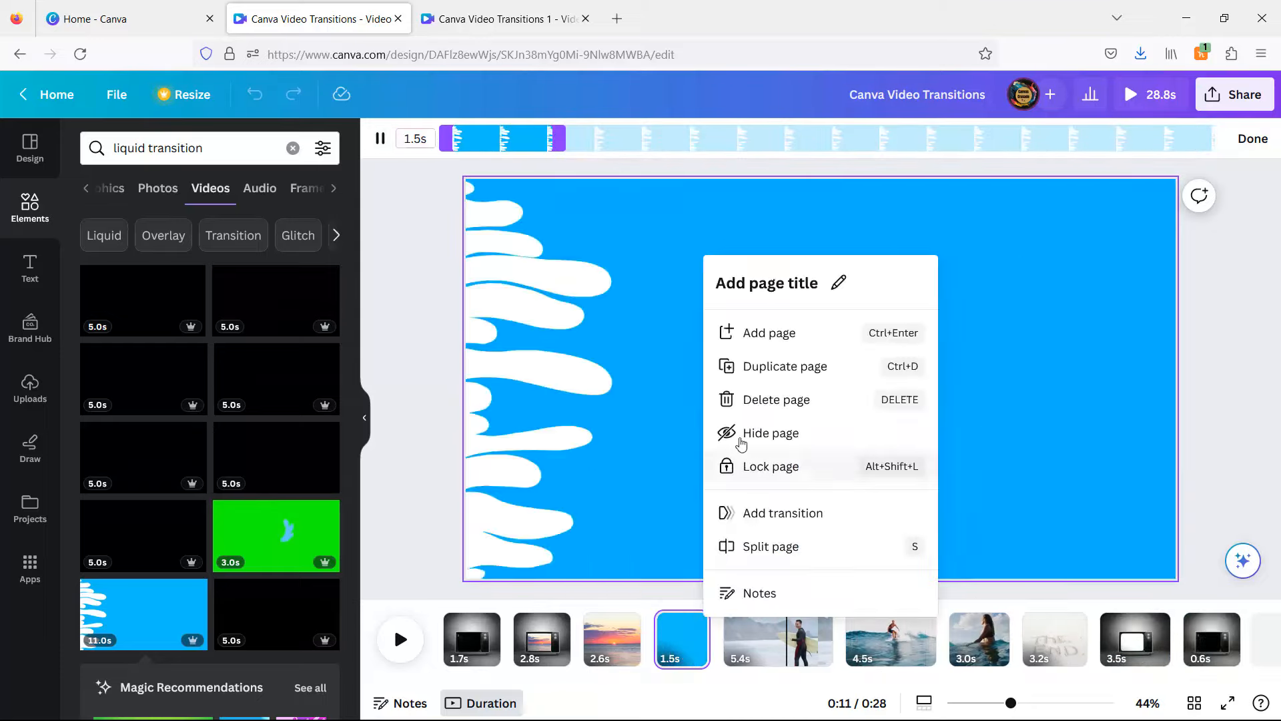
pyautogui.click(749, 372)
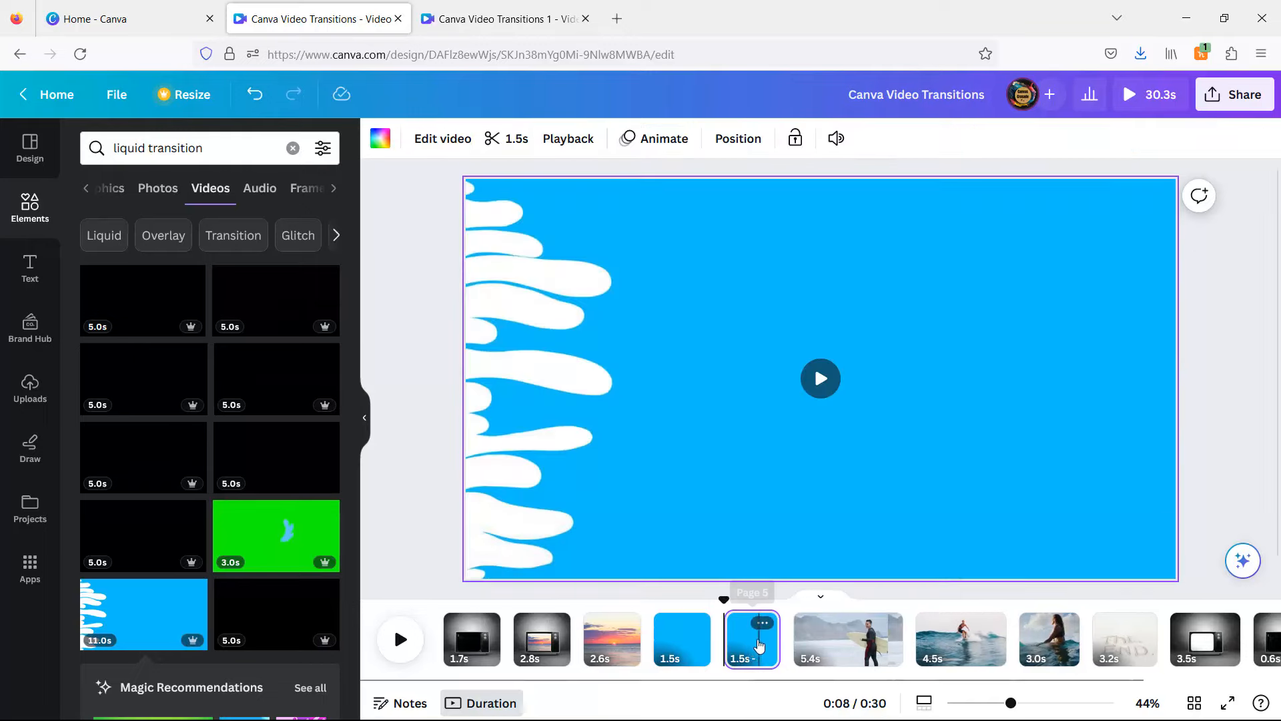
pyautogui.moveTo(750, 642); pyautogui.dragTo(911, 638)
pyautogui.click(884, 623)
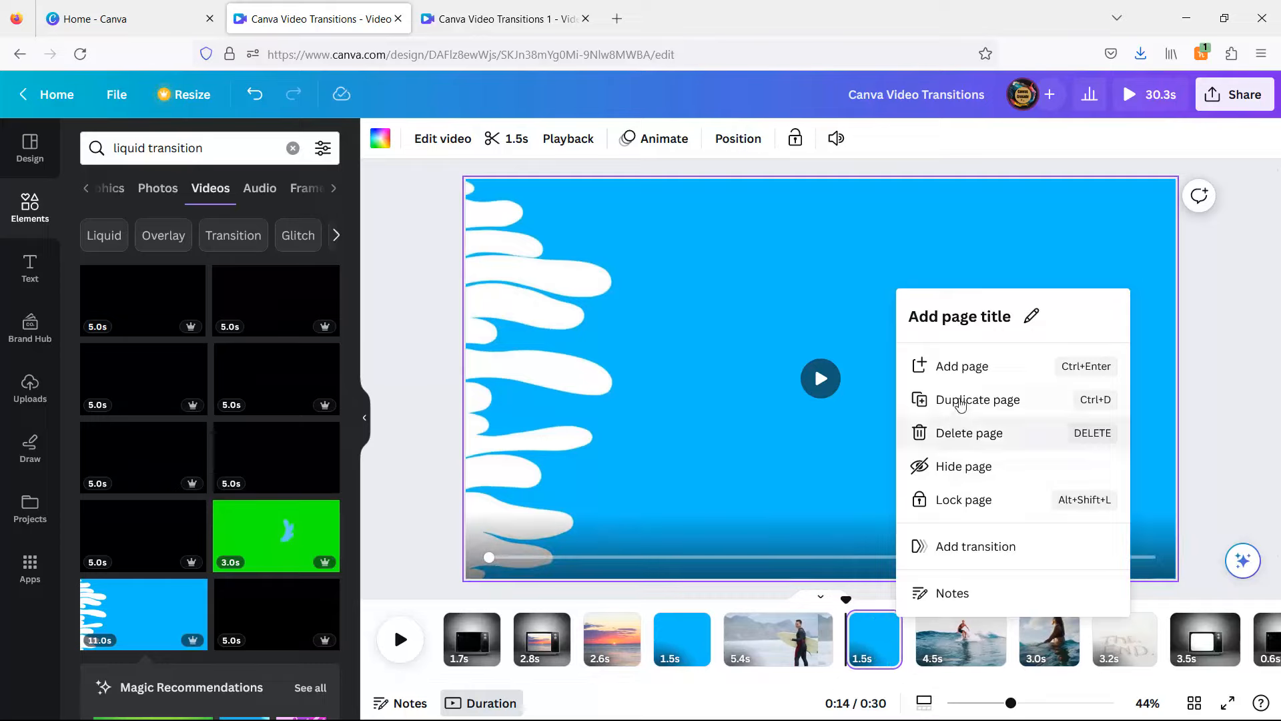
pyautogui.click(971, 397)
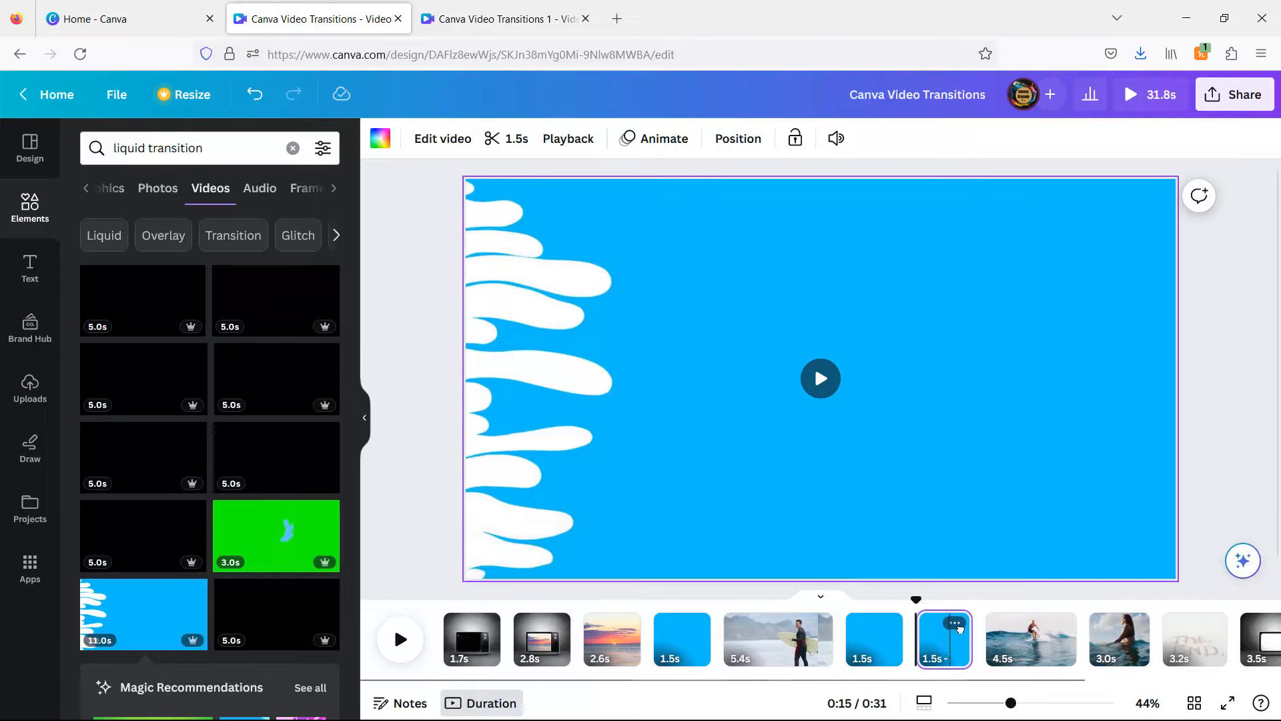
pyautogui.moveTo(960, 629); pyautogui.dragTo(1132, 651)
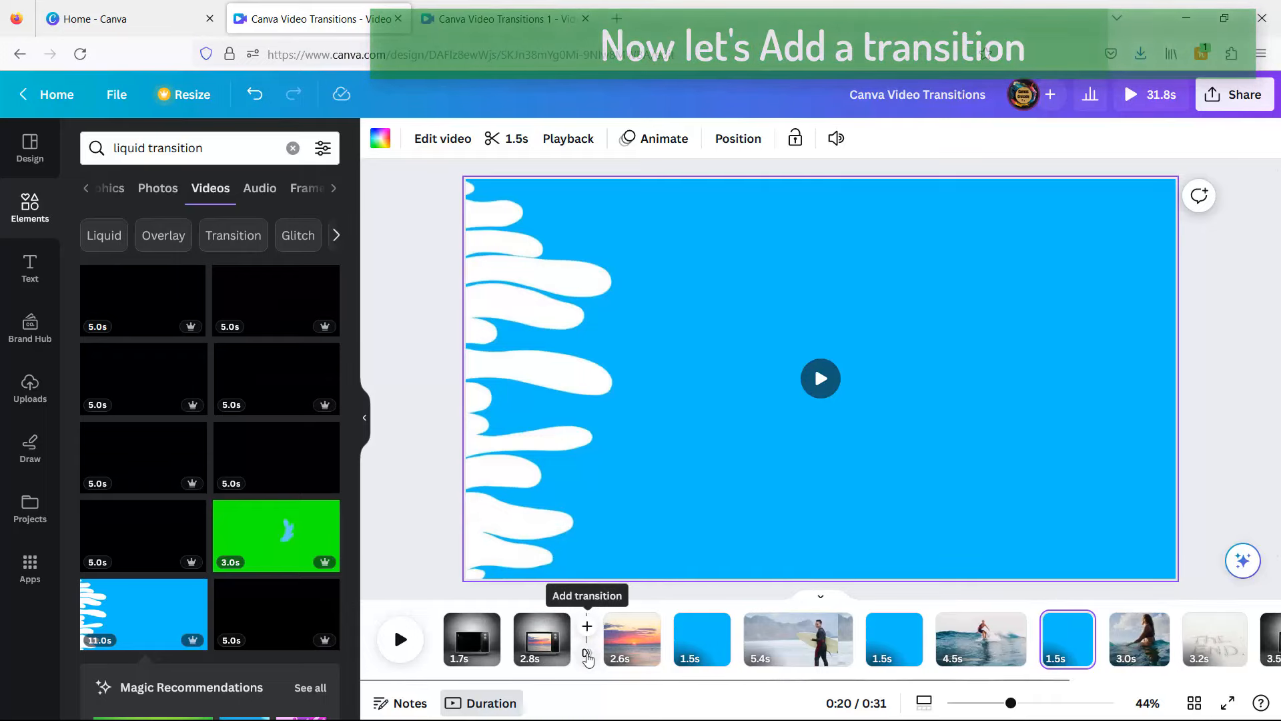
# Add a Circle Wipe transition between the TV page showing the sunrise and the full-screen sunrise page.
pyautogui.click(587, 656)
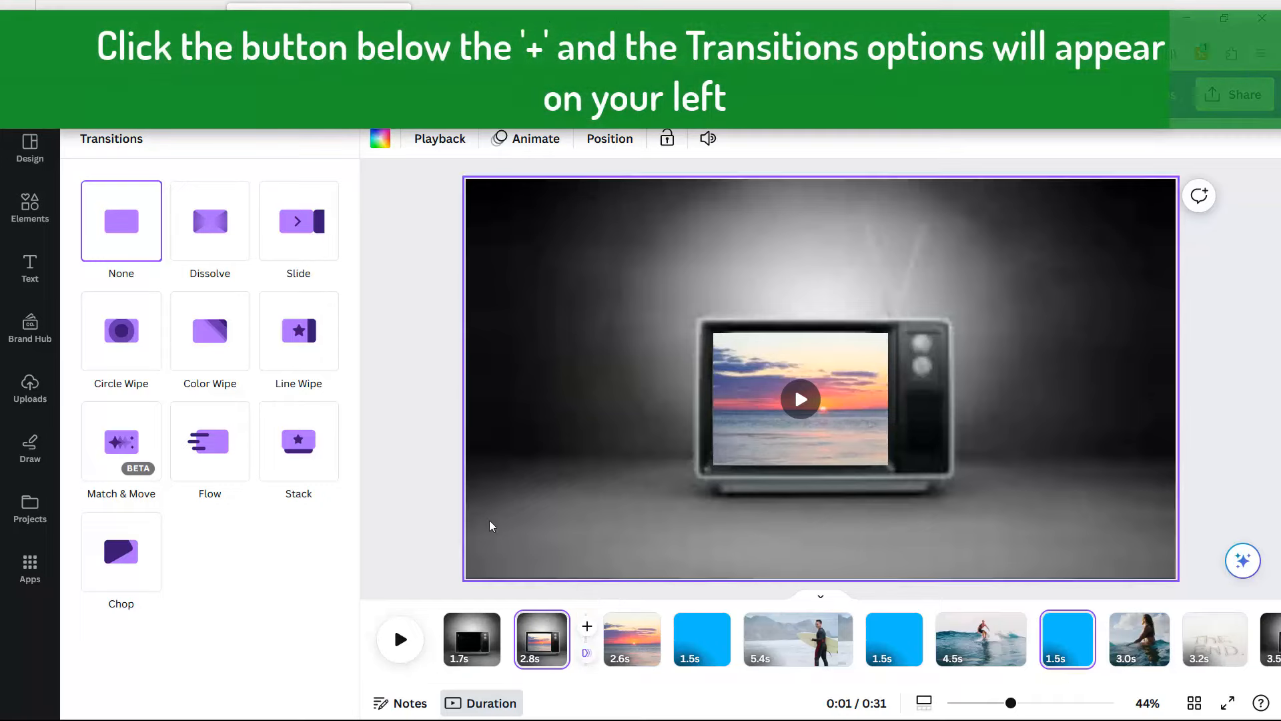
pyautogui.click(424, 500)
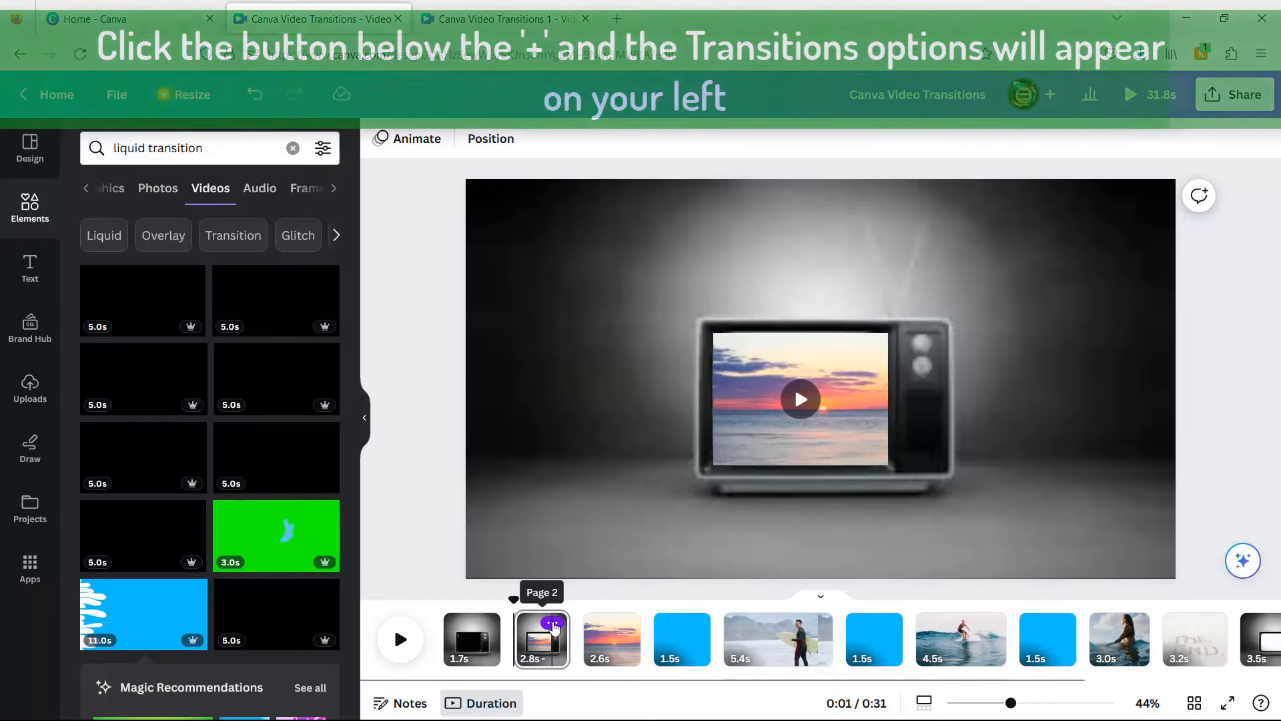
pyautogui.click(552, 623)
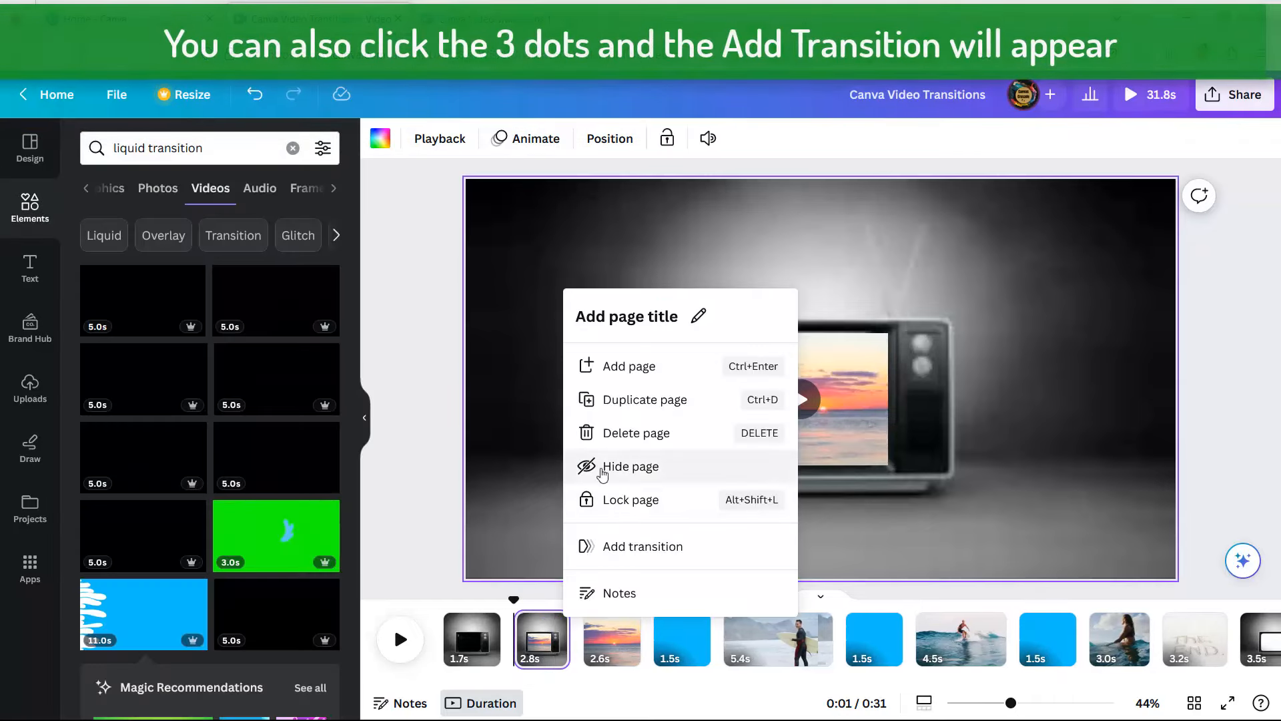
pyautogui.click(609, 551)
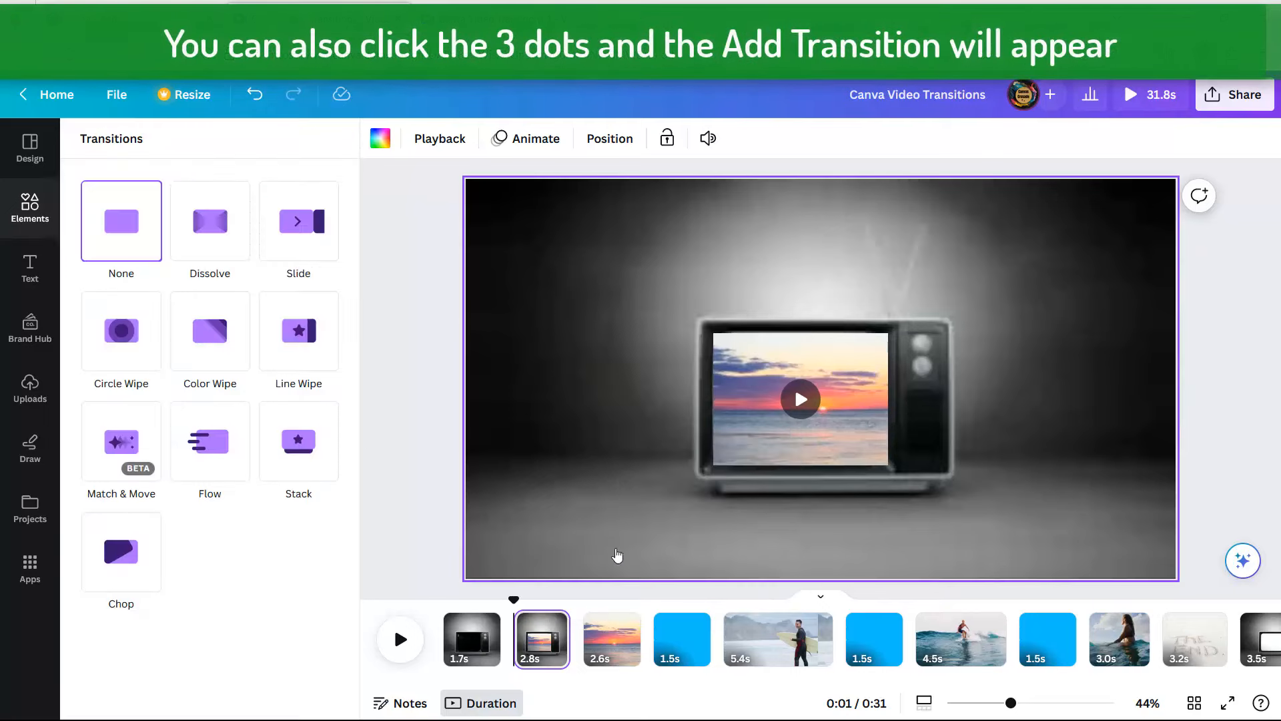
pyautogui.click(121, 334)
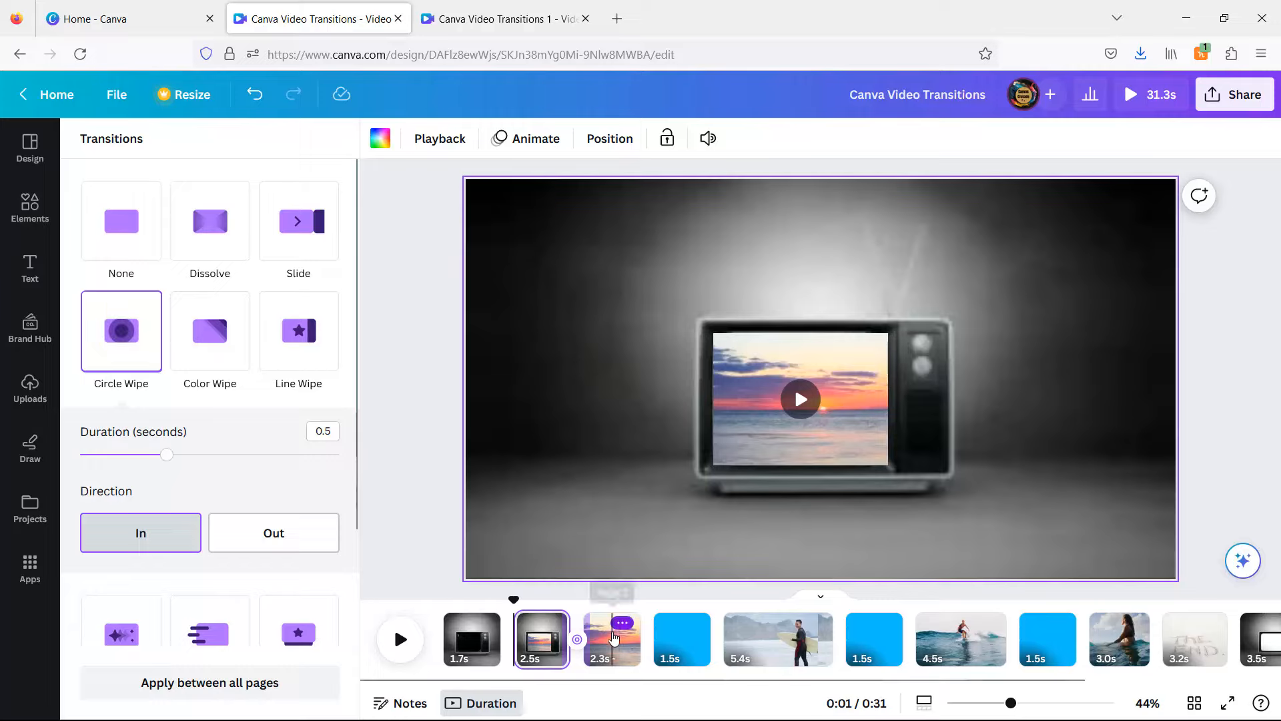
# Add a Line Wipe transition with rightward direction between the full-screen sunrise page and the first liquid transition page.
pyautogui.moveTo(657, 652)
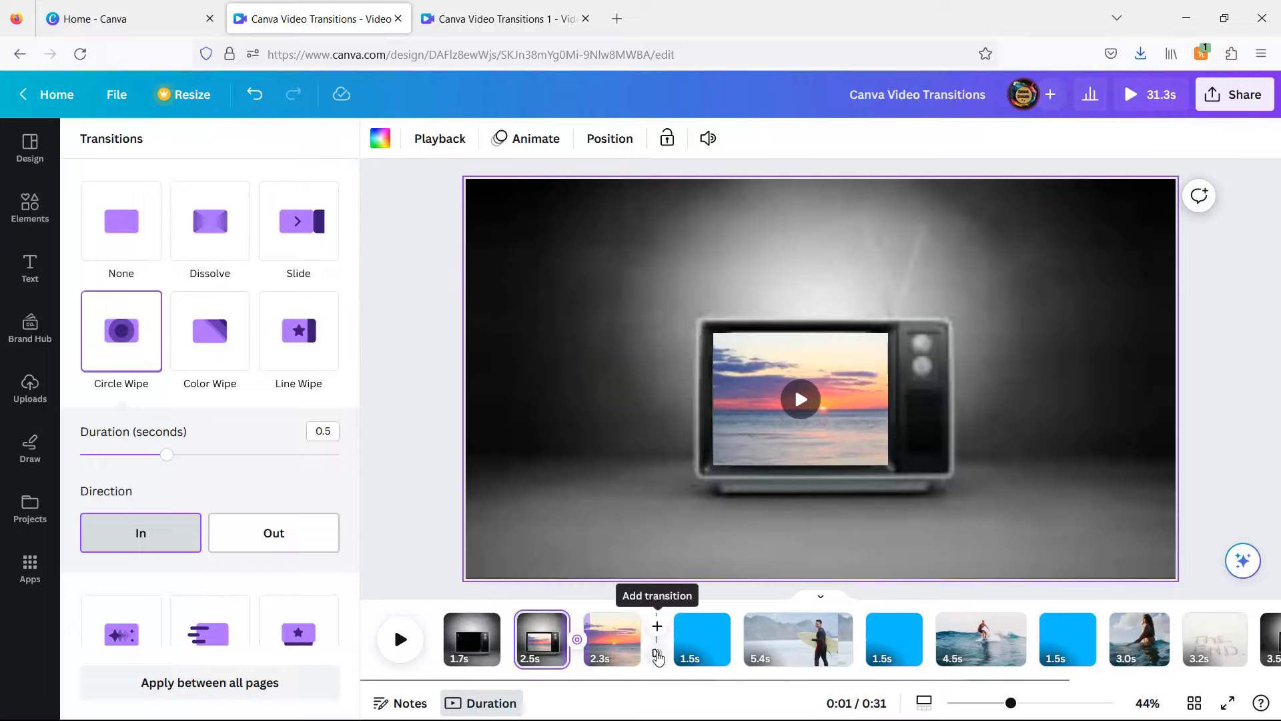
pyautogui.click(644, 661)
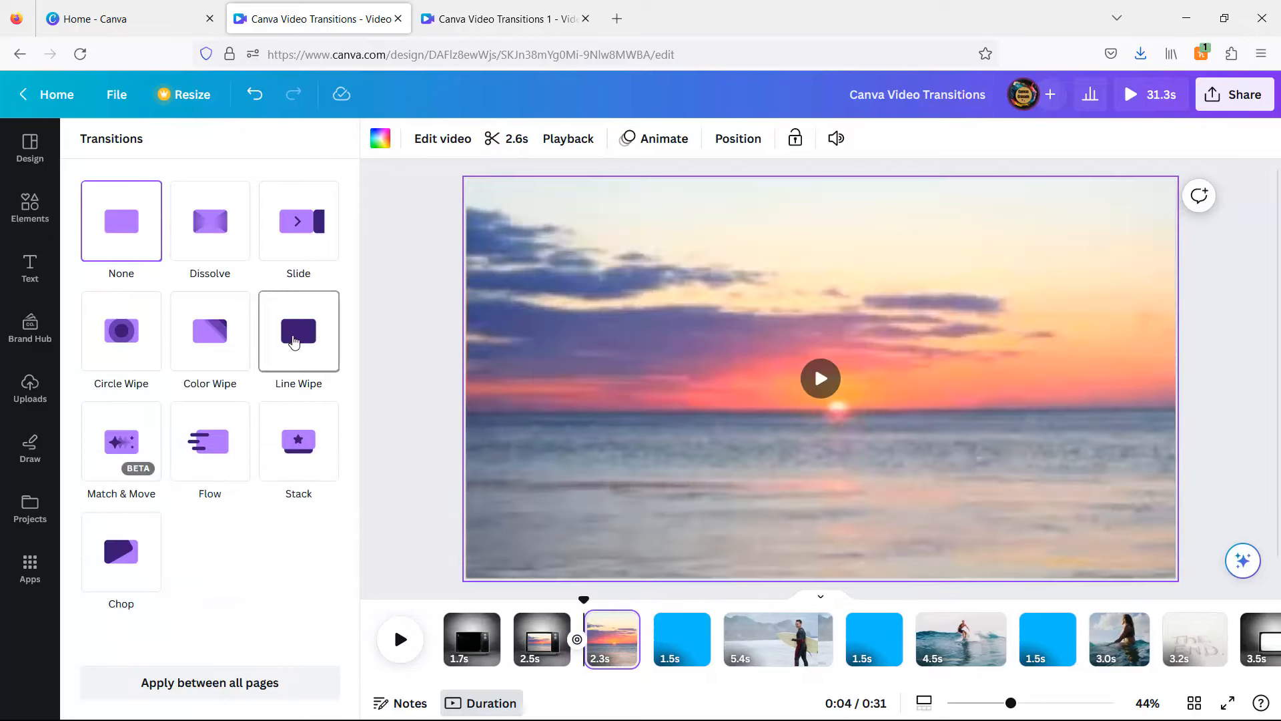
pyautogui.click(294, 343)
pyautogui.click(178, 539)
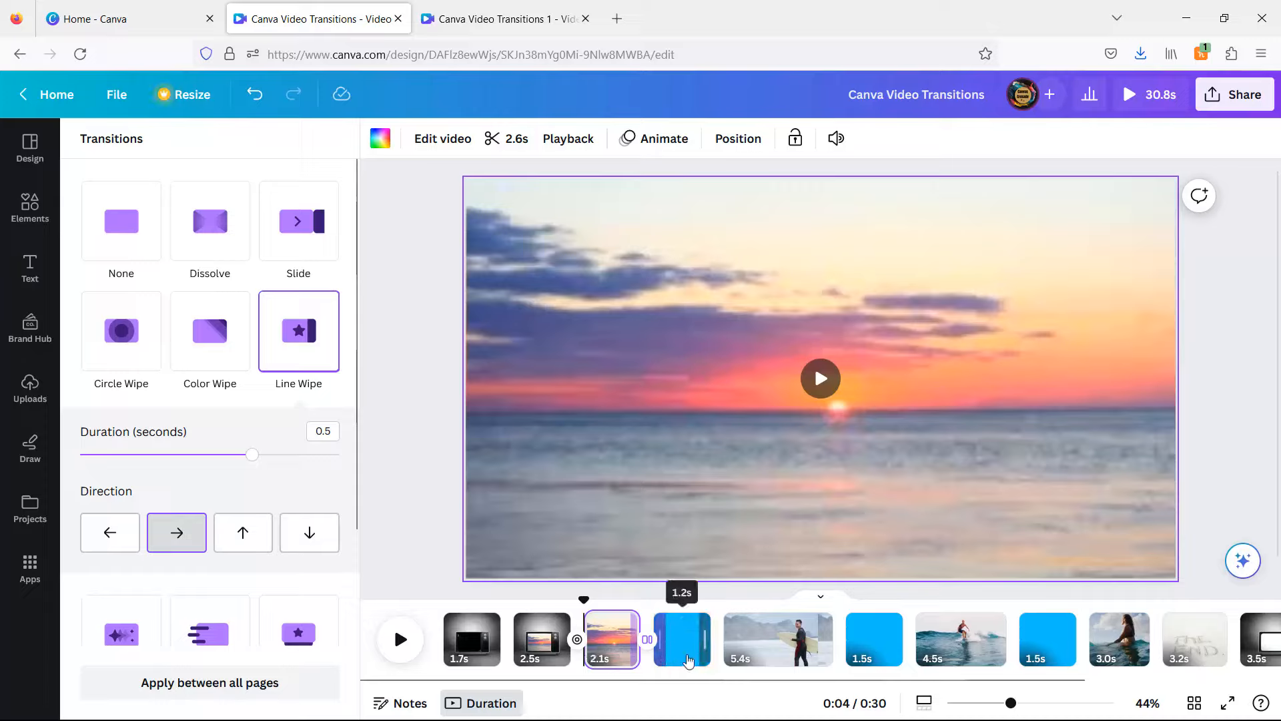
# Add a rightward Line Wipe transition between the first liquid transition page and the standing surfer page.
pyautogui.moveTo(684, 646)
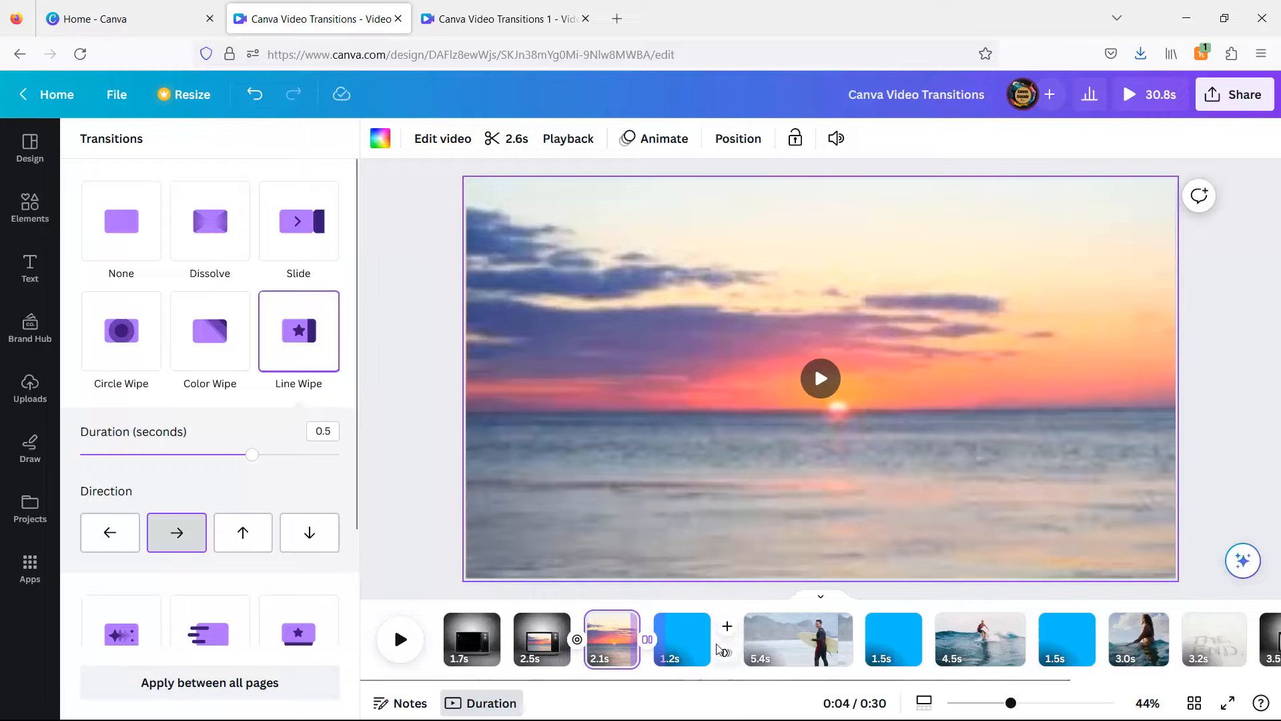
pyautogui.click(728, 653)
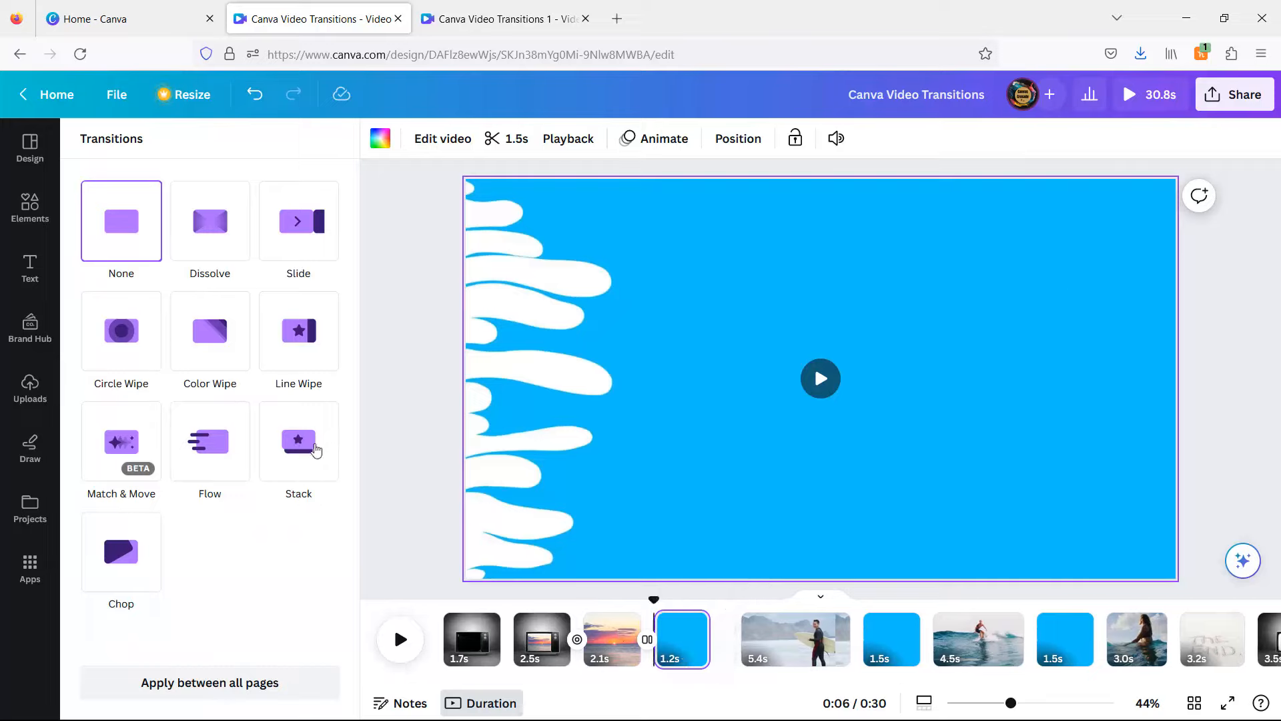
pyautogui.click(299, 331)
pyautogui.click(178, 534)
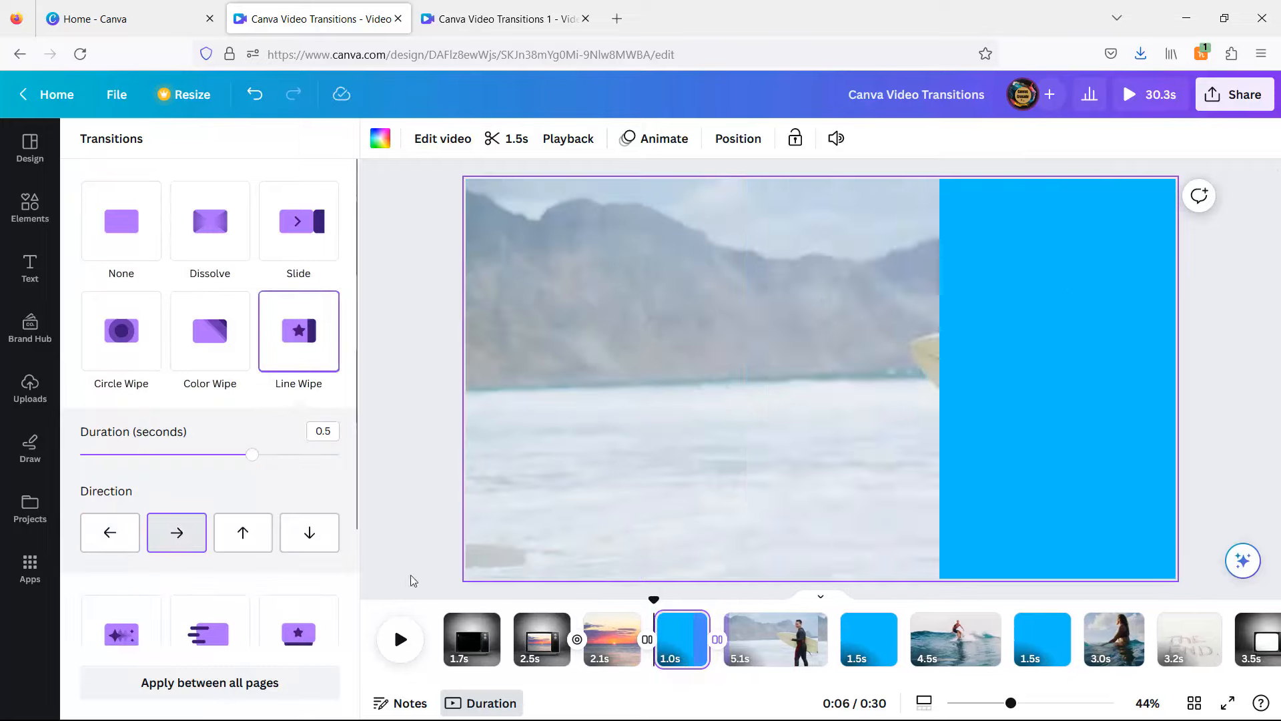
# Add a rightward Line Wipe transition between the standing surfer page and the second liquid transition page.
pyautogui.moveTo(843, 655)
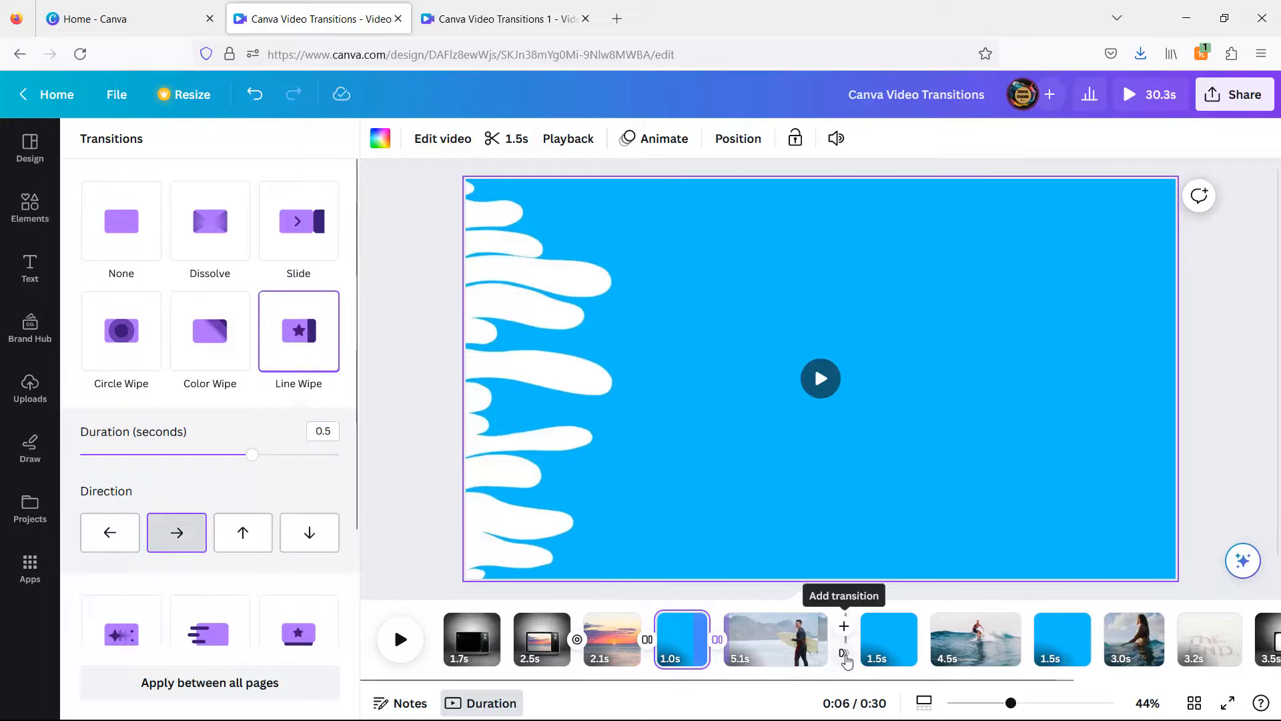
pyautogui.click(844, 626)
pyautogui.click(298, 330)
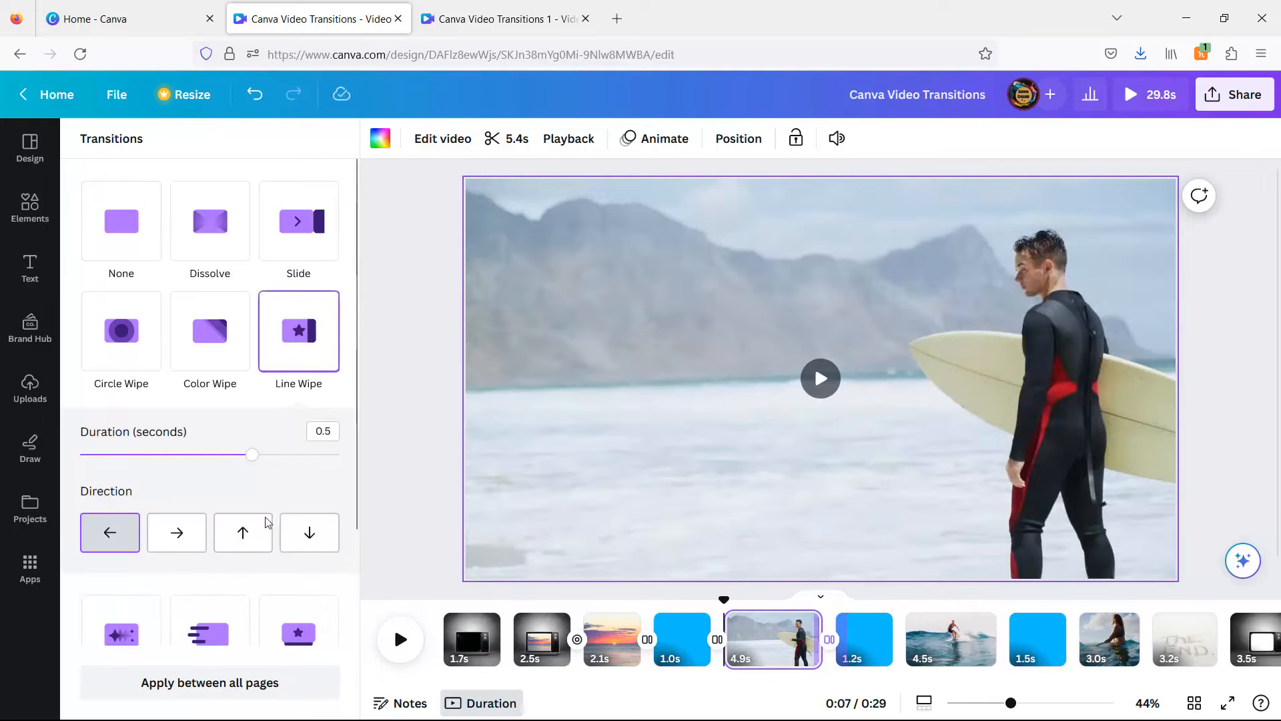
pyautogui.click(178, 536)
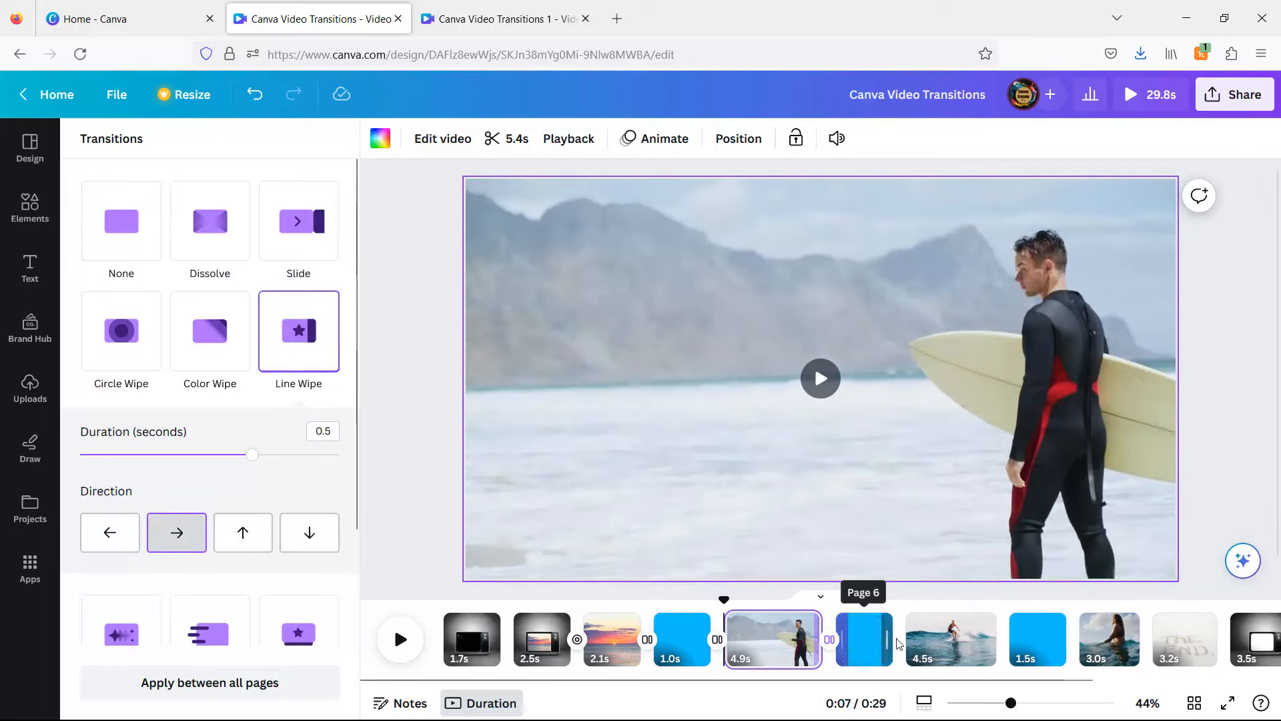
# Add rightward Line Wipe transitions on both sides of the wave-riding surfer page, joining it to the neighbouring liquid transition pages.
pyautogui.click(905, 657)
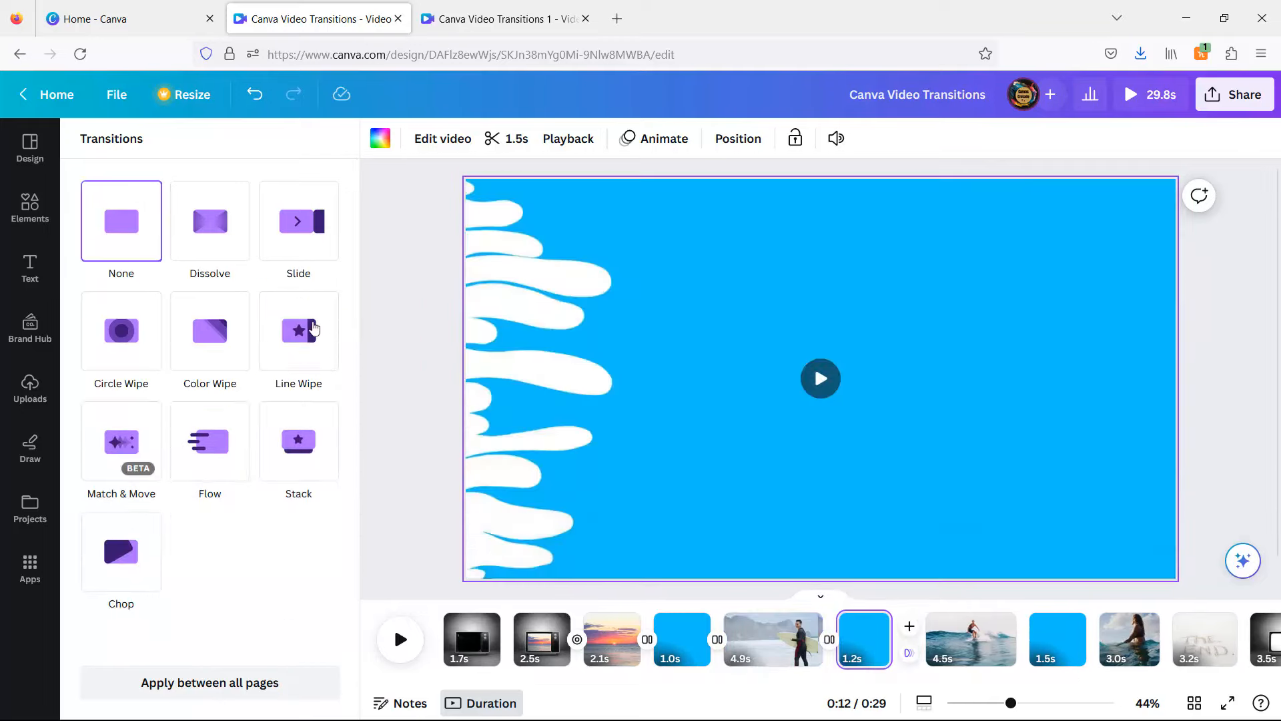
pyautogui.click(298, 330)
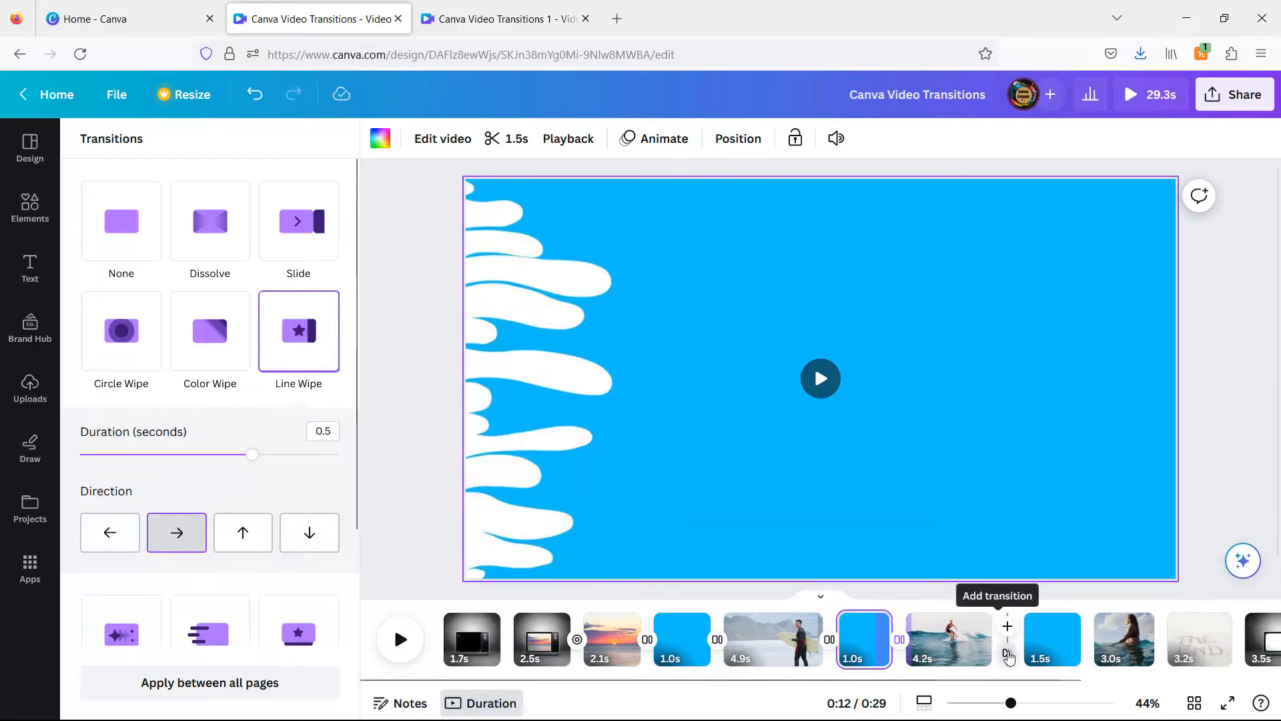
pyautogui.click(1008, 658)
pyautogui.click(304, 354)
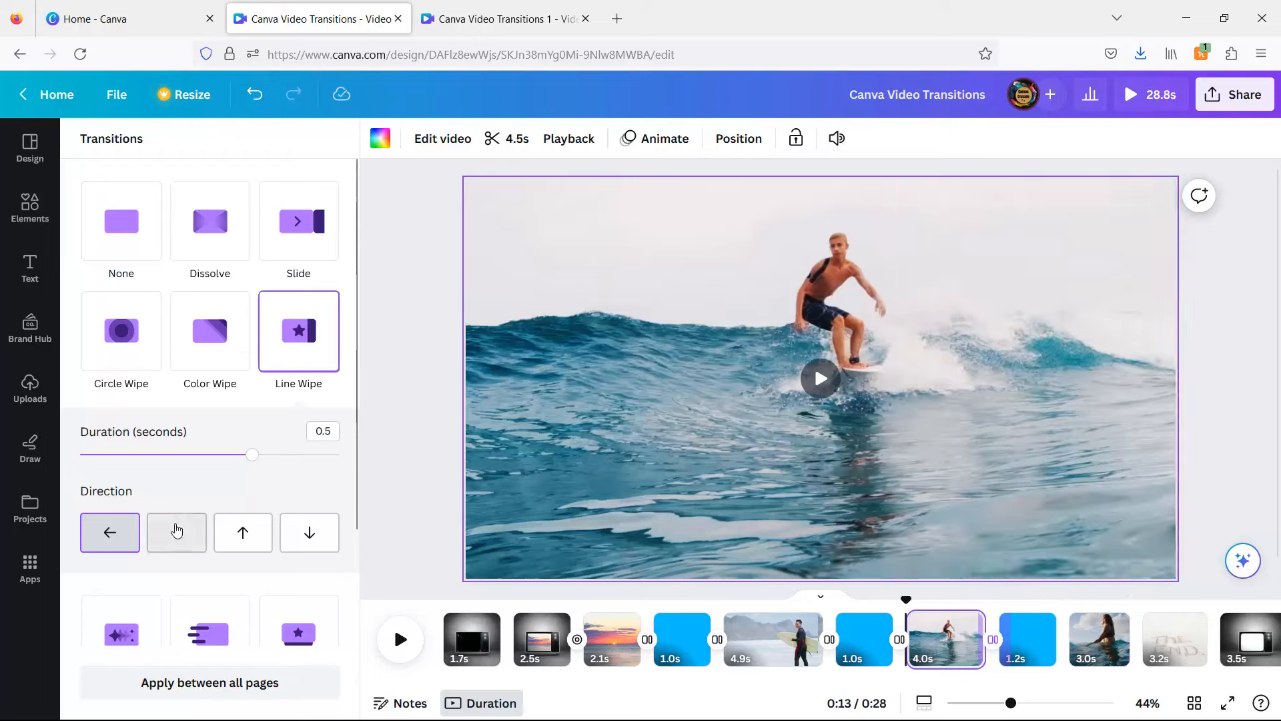
pyautogui.click(176, 531)
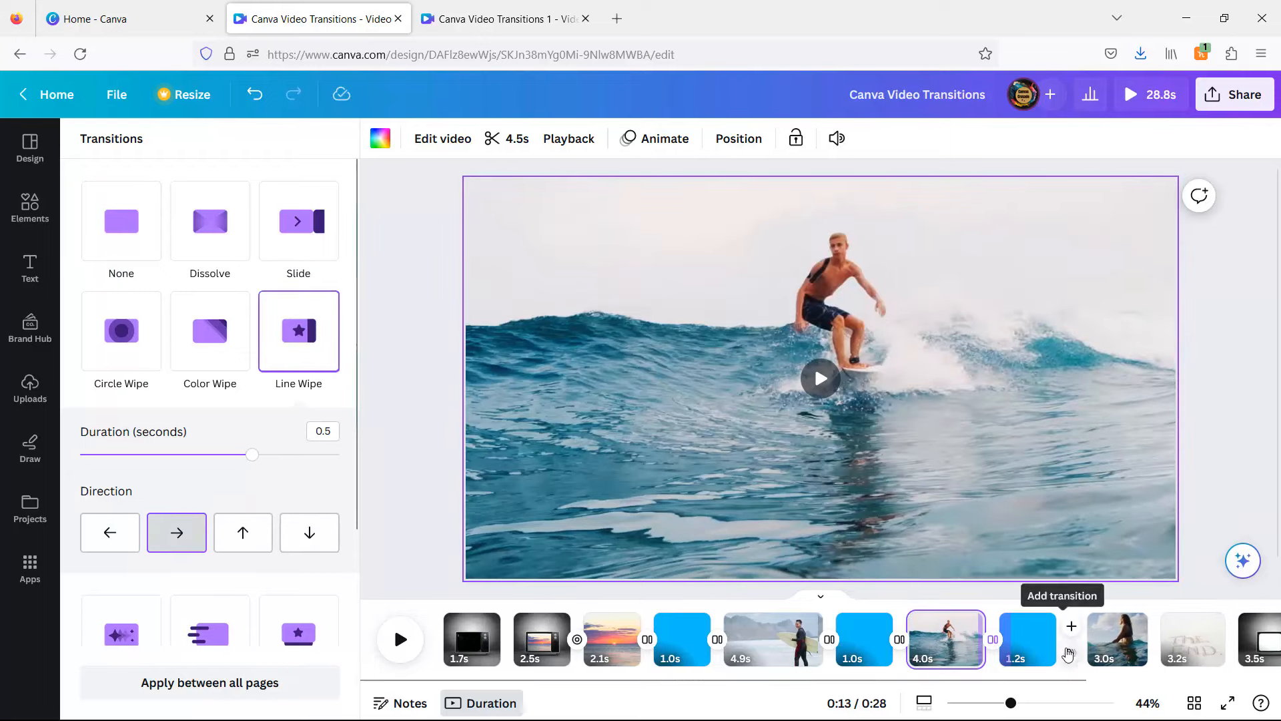
# Add rightward Line Wipe transitions on both sides of the seated surfer page, joining it to the third liquid transition page and "The End" page.
pyautogui.click(1071, 657)
pyautogui.click(298, 330)
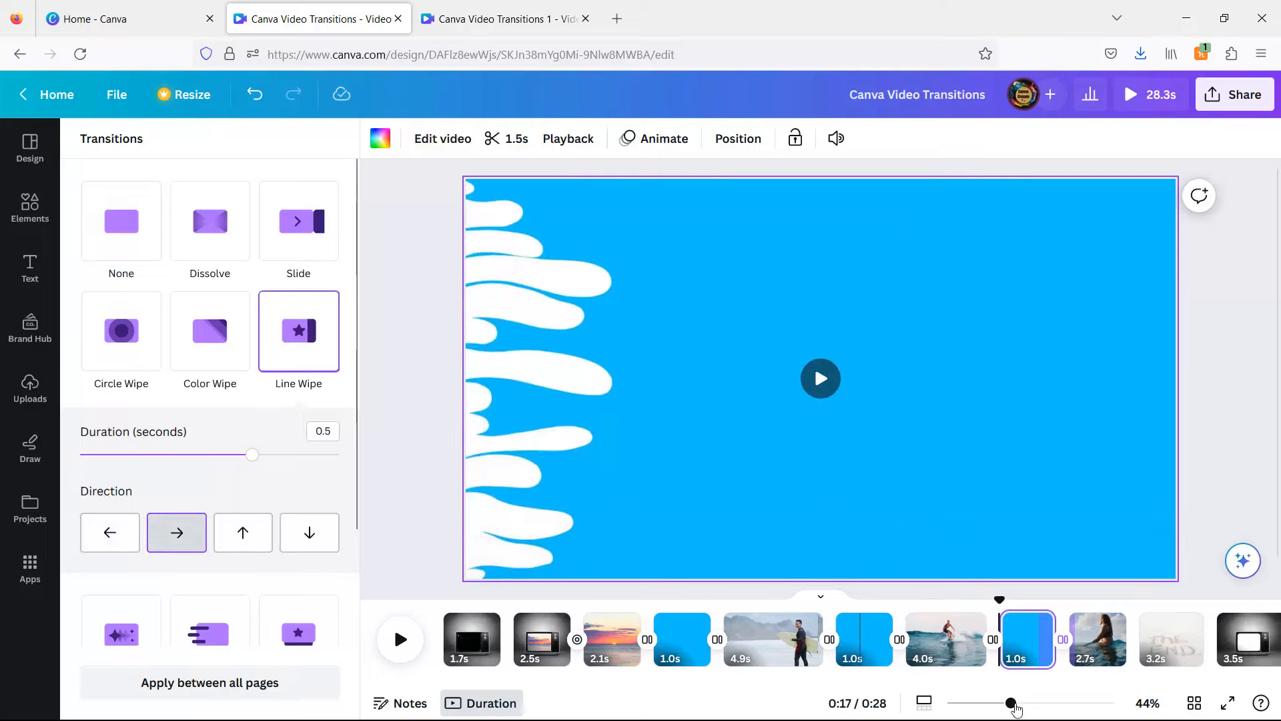
pyautogui.moveTo(1141, 661)
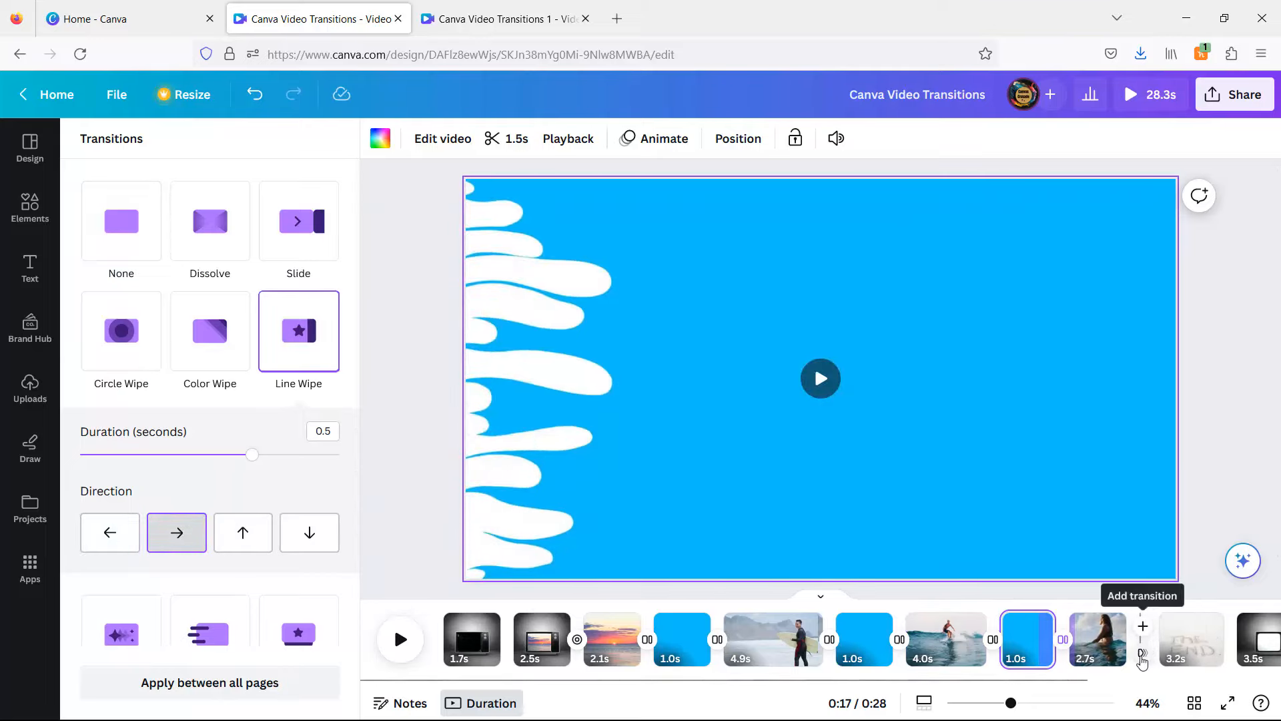
pyautogui.click(1142, 659)
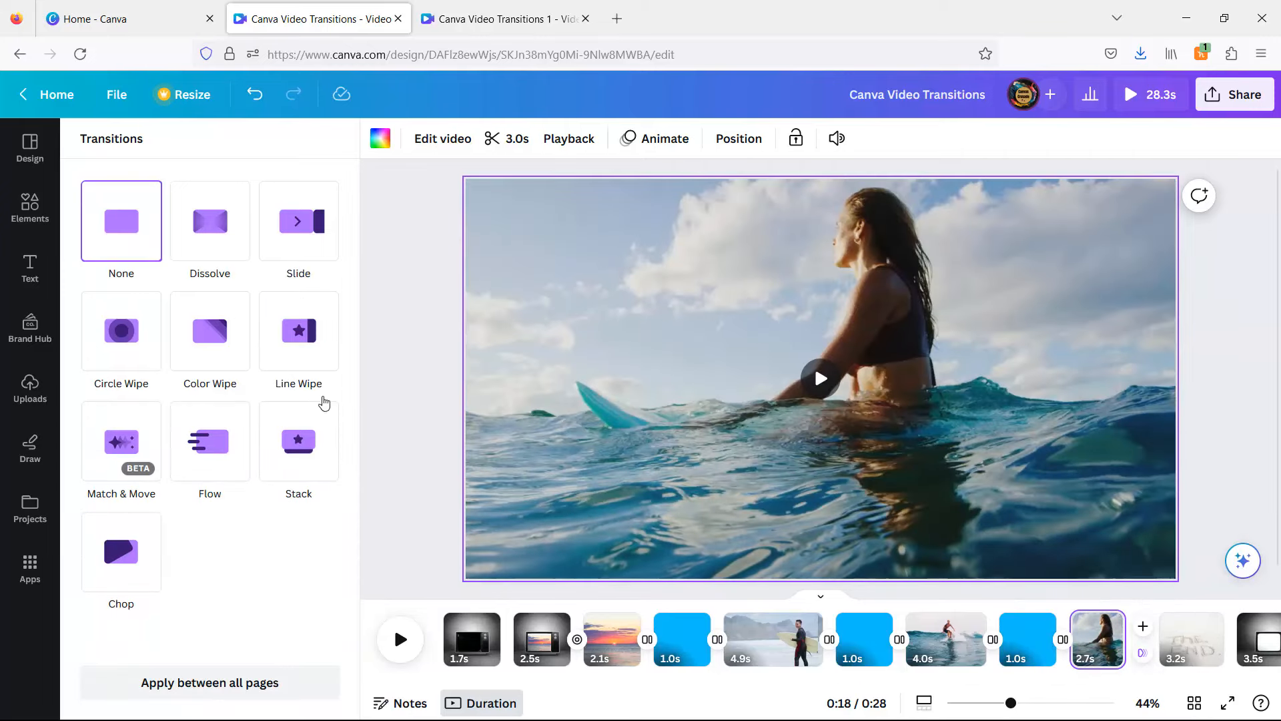
pyautogui.click(298, 331)
pyautogui.click(172, 531)
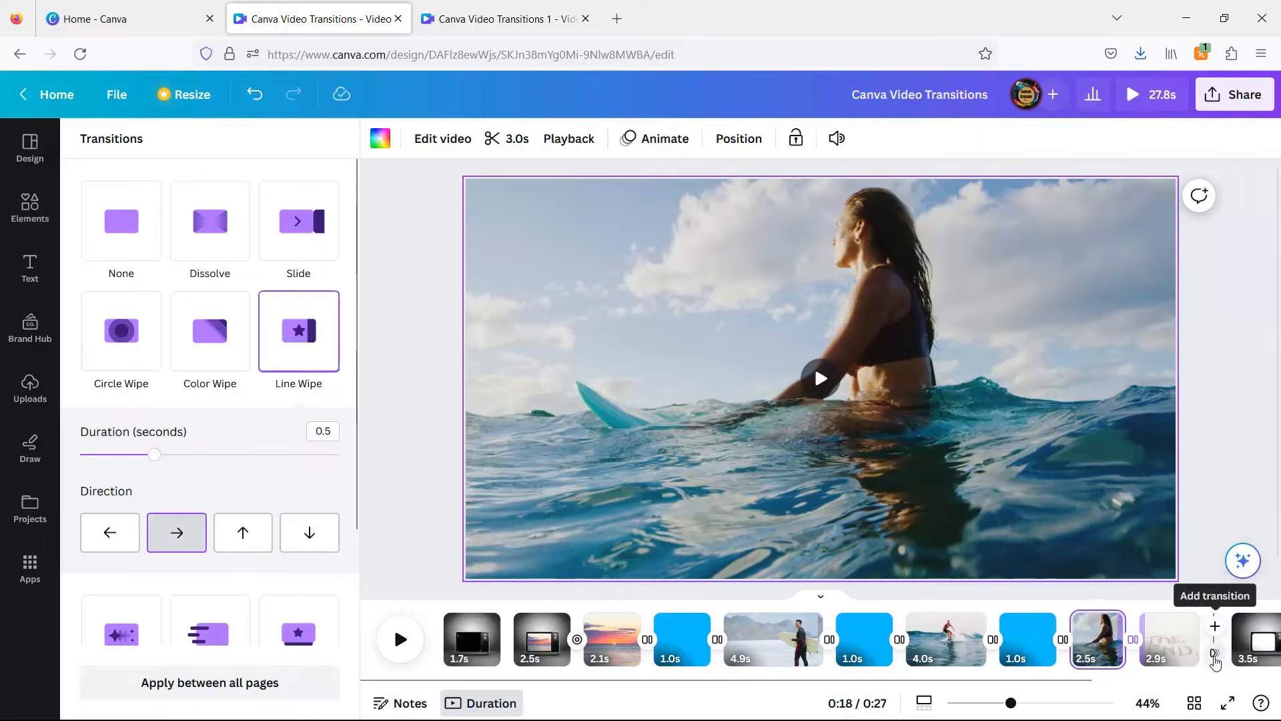
# Add an inward Circle Wipe transition between the full-screen "The End" page and the following TV page.
pyautogui.click(1214, 654)
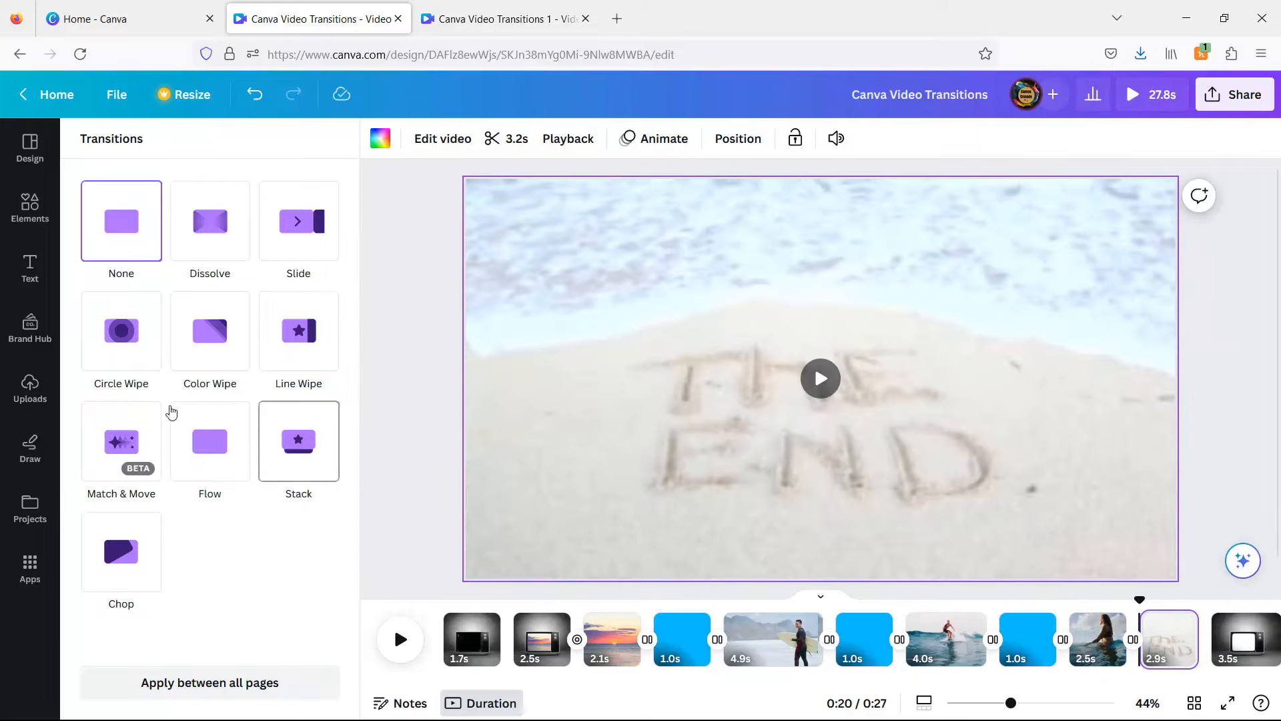
pyautogui.click(121, 330)
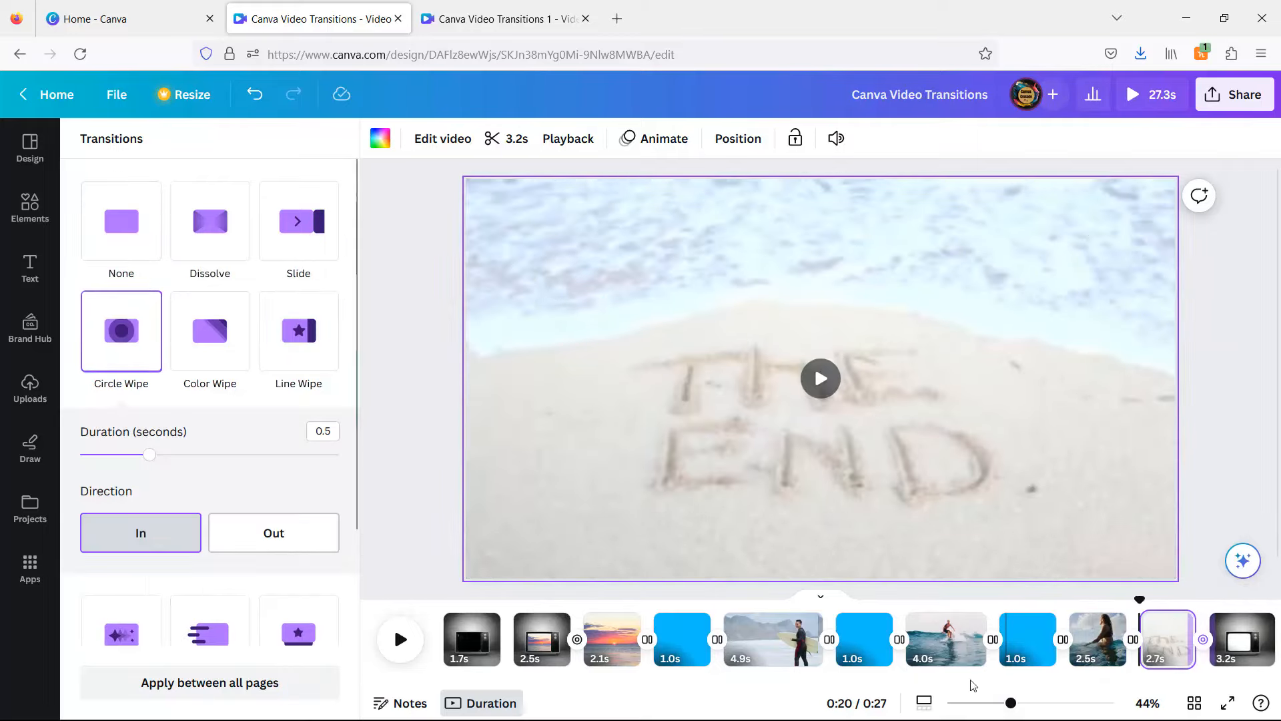
# Place the recently used "The End" beach clip on the TV page that follows the full-screen "The End" page.
pyautogui.moveTo(955, 678); pyautogui.dragTo(1084, 679)
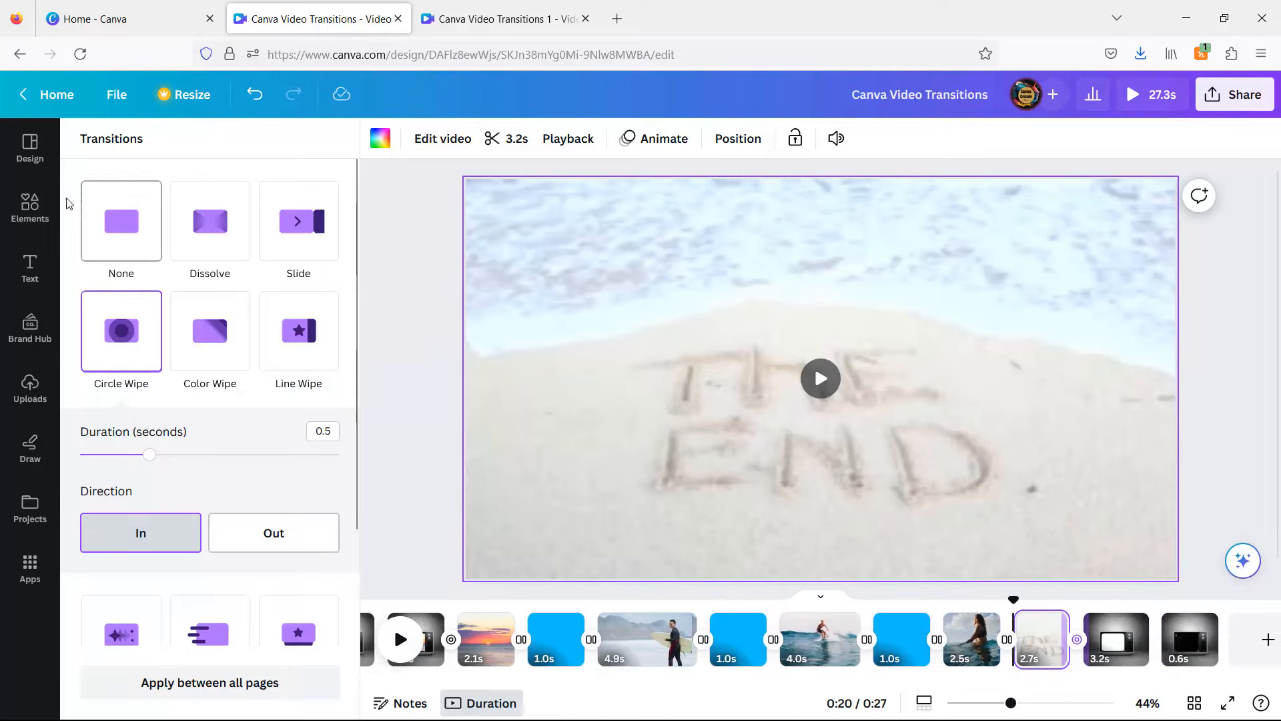
pyautogui.click(30, 213)
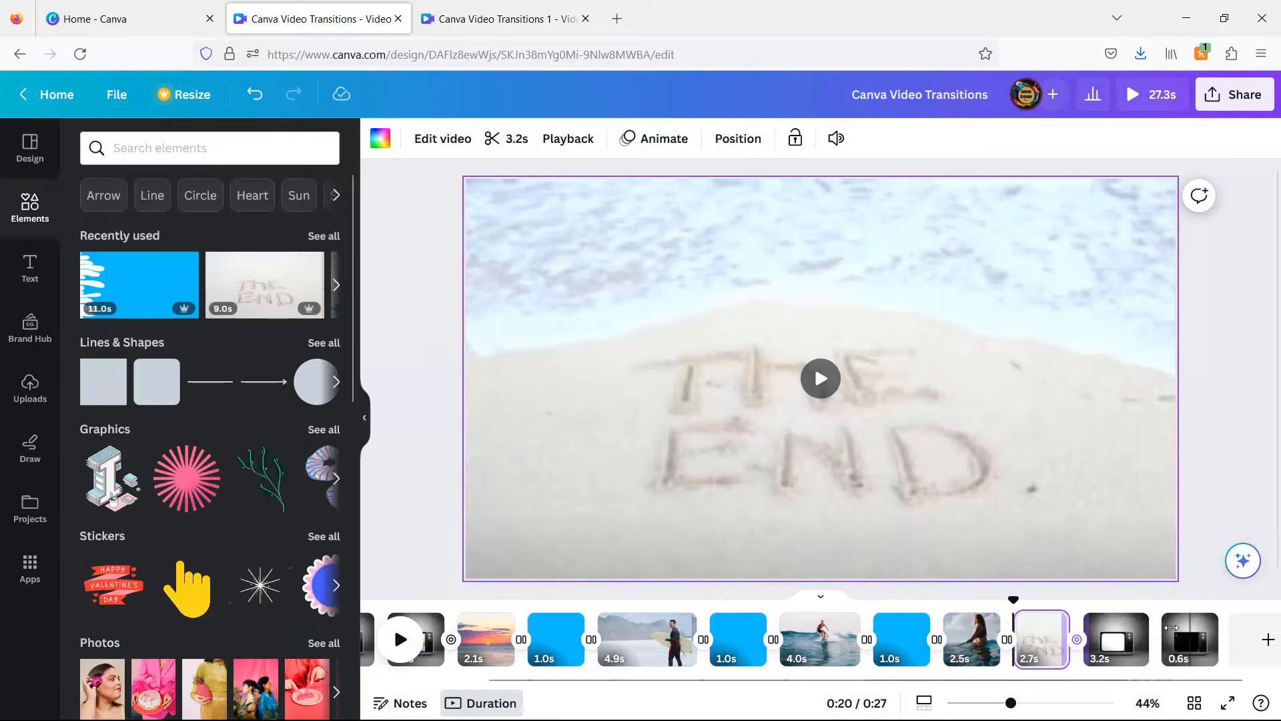
pyautogui.click(1121, 655)
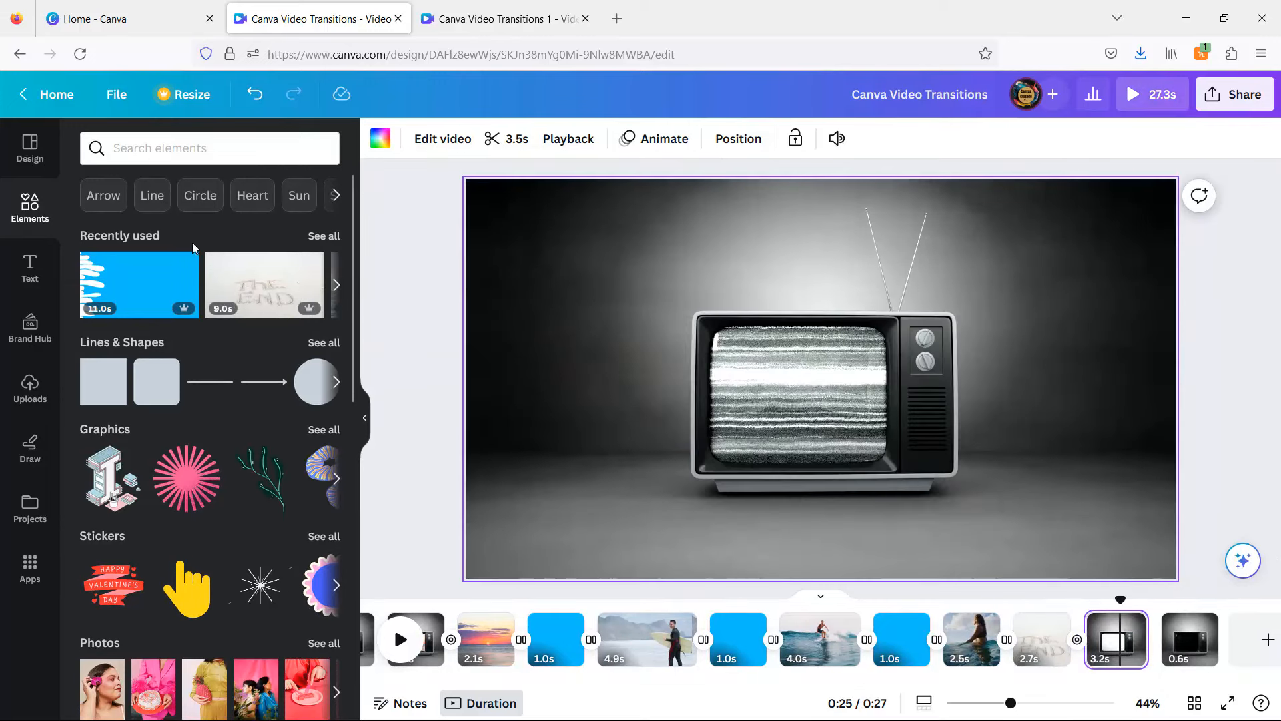
pyautogui.moveTo(254, 294); pyautogui.dragTo(584, 271)
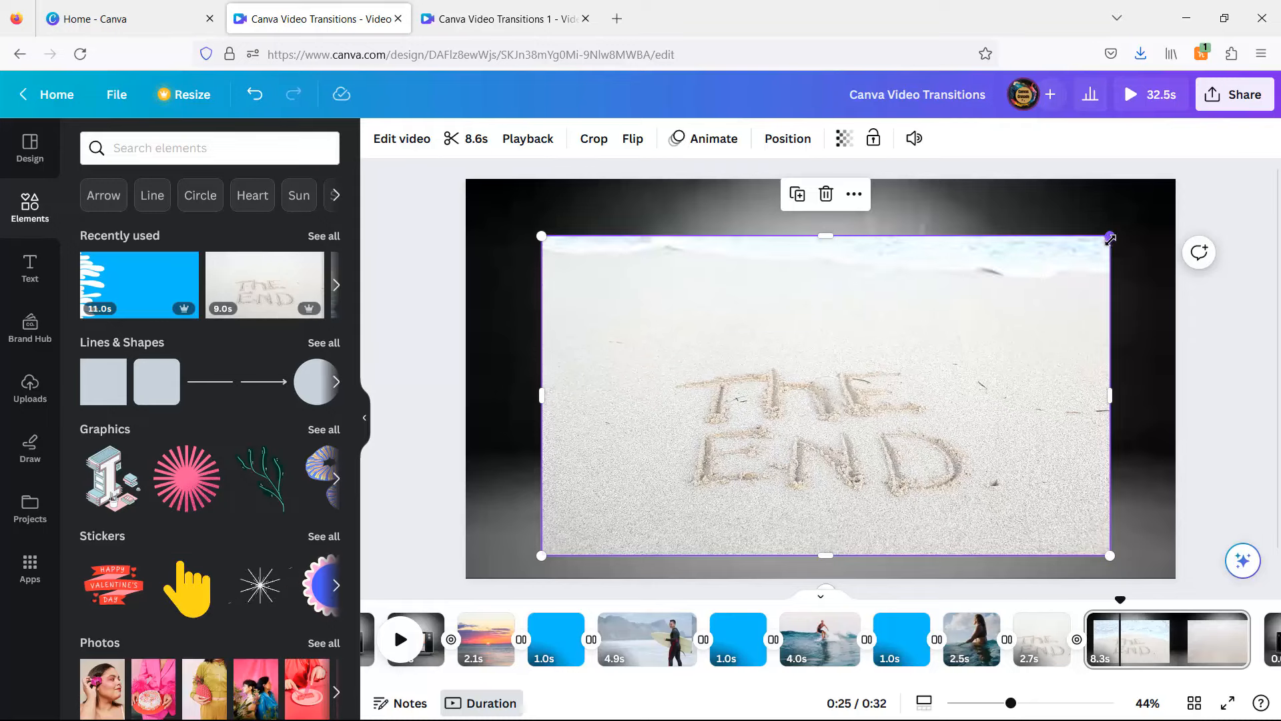
# Shrink, reposition and crop the "The End" clip so it fits over the television's screen area.
pyautogui.moveTo(1110, 235); pyautogui.dragTo(872, 367)
pyautogui.moveTo(786, 435); pyautogui.dragTo(805, 394)
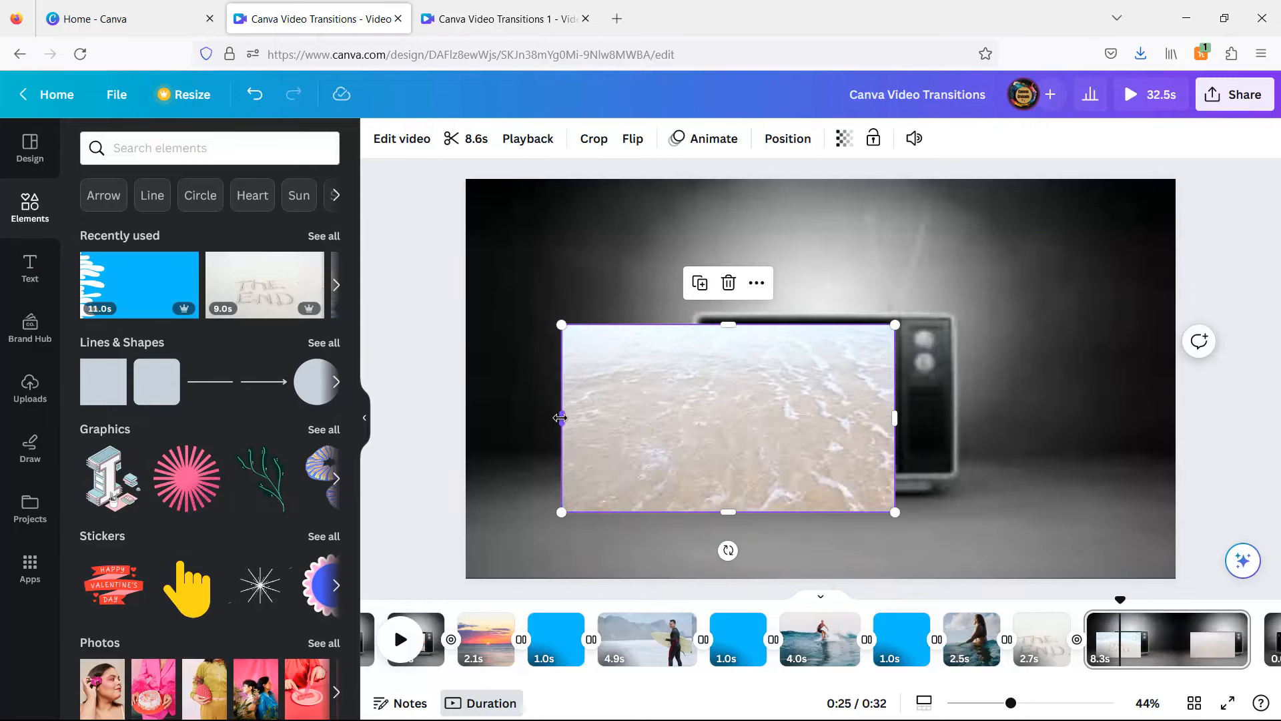
pyautogui.moveTo(564, 413); pyautogui.dragTo(707, 414)
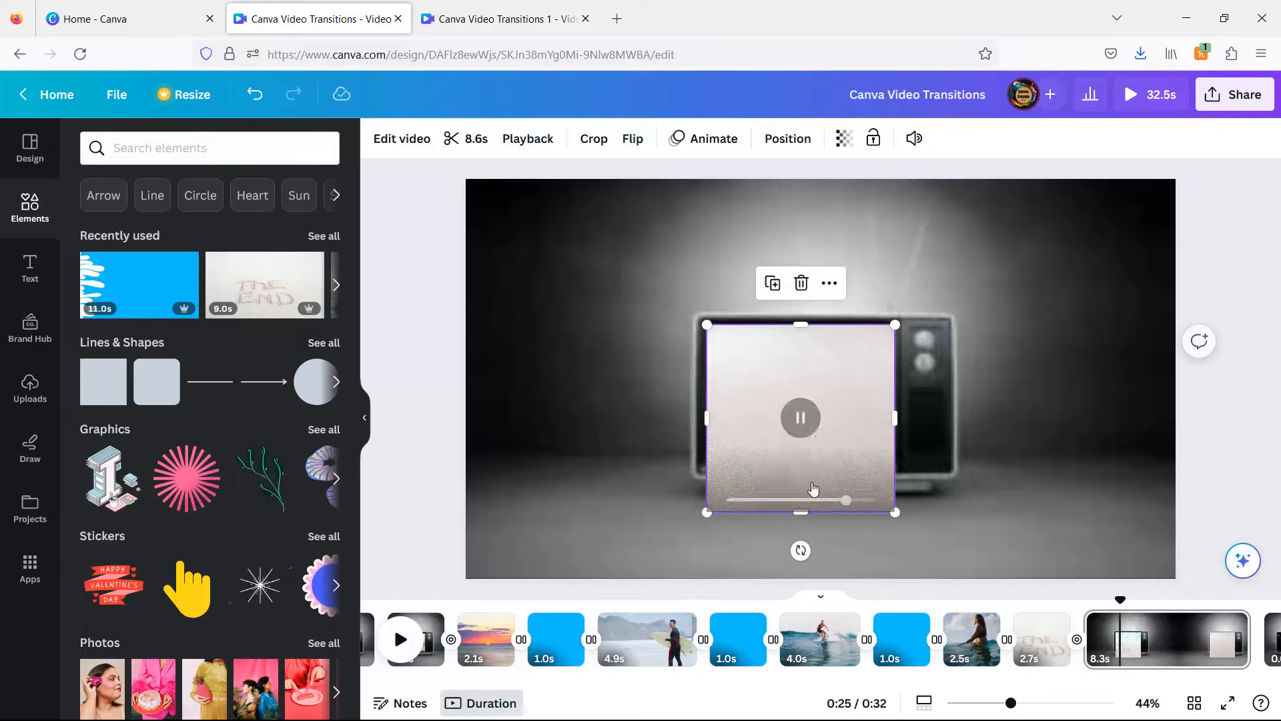
pyautogui.moveTo(801, 516); pyautogui.dragTo(788, 469)
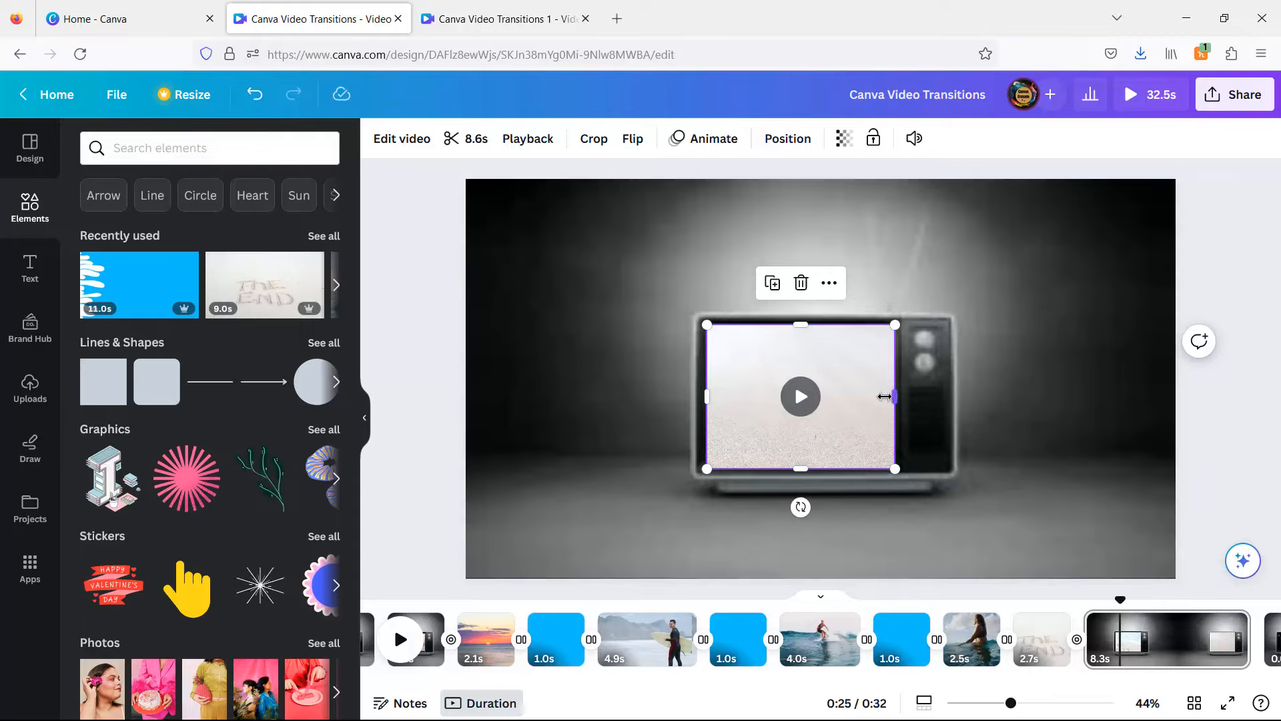
pyautogui.moveTo(884, 396); pyautogui.dragTo(891, 396)
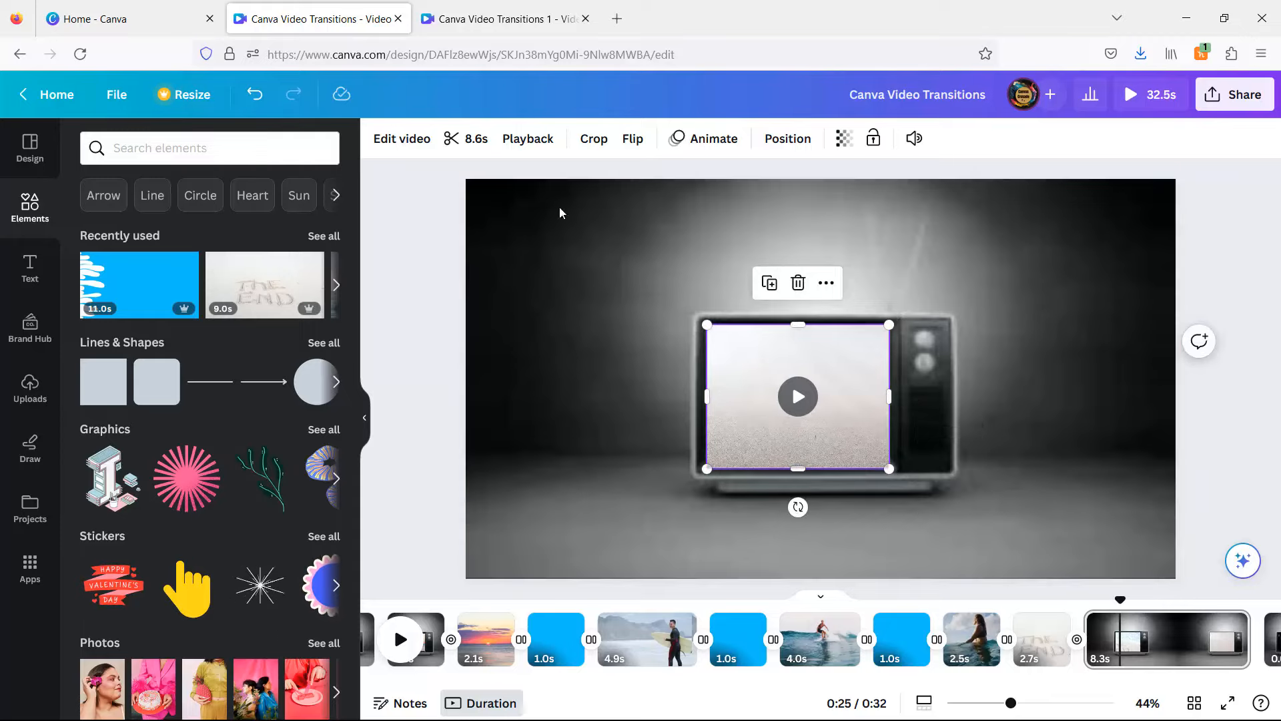
# Trim the "The End" clip on the television screen to 3.5 seconds.
pyautogui.click(471, 143)
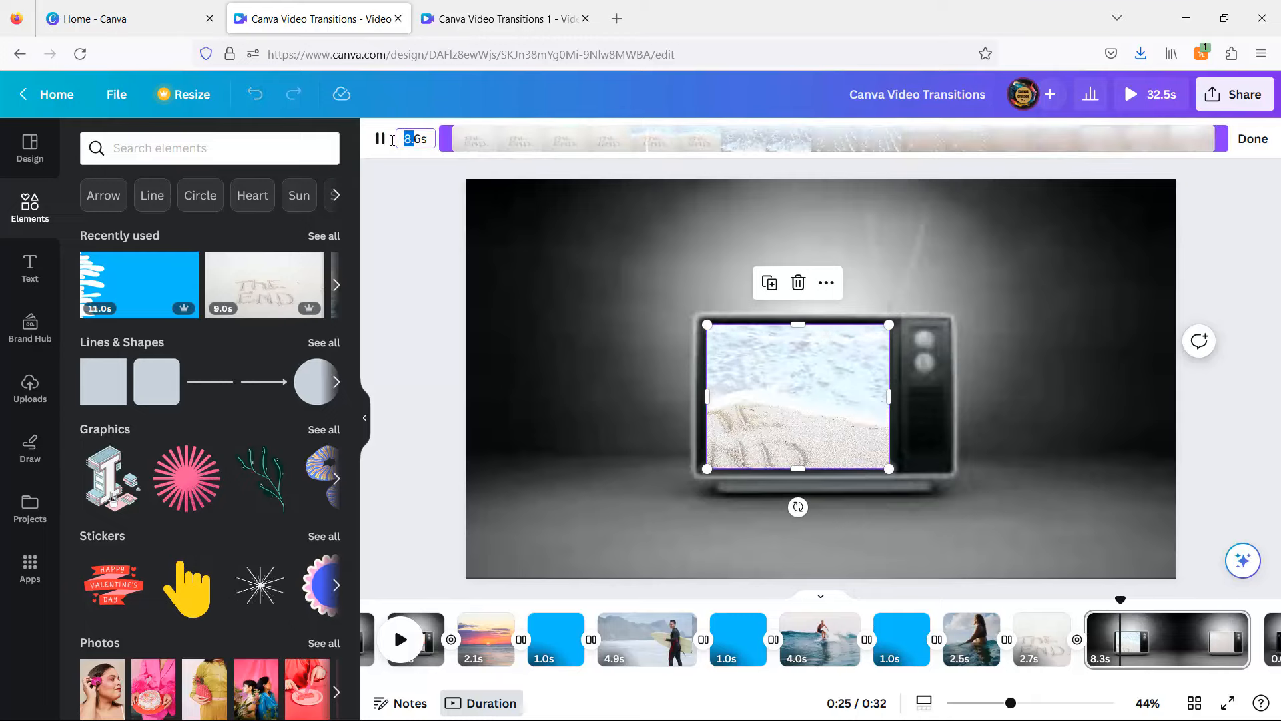
pyautogui.write('3')
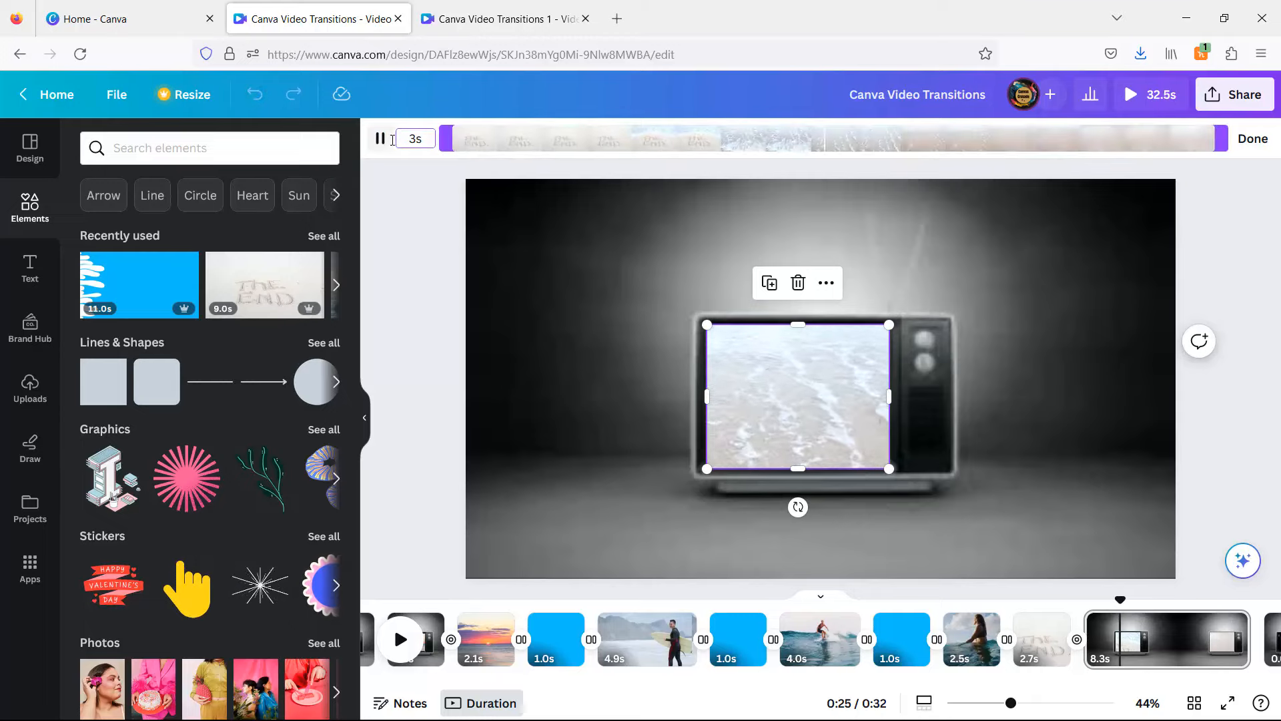
pyautogui.write('.')
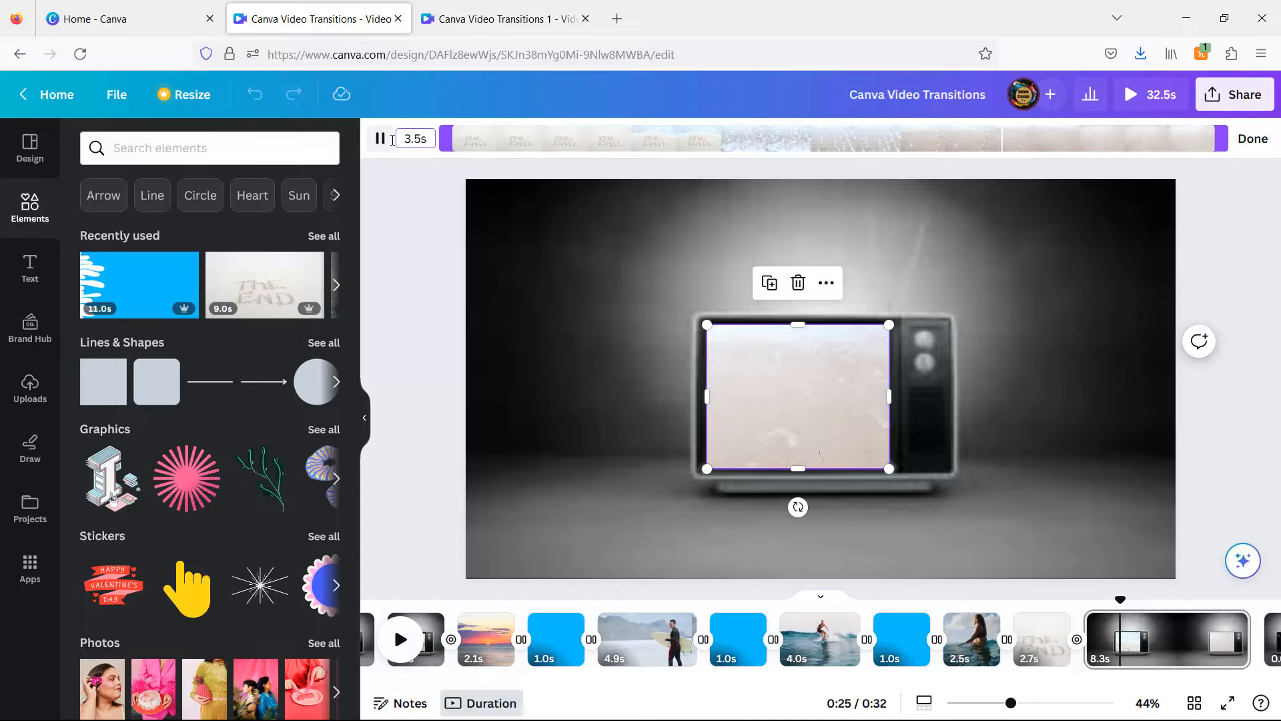
pyautogui.write('5')
pyautogui.press('Return')
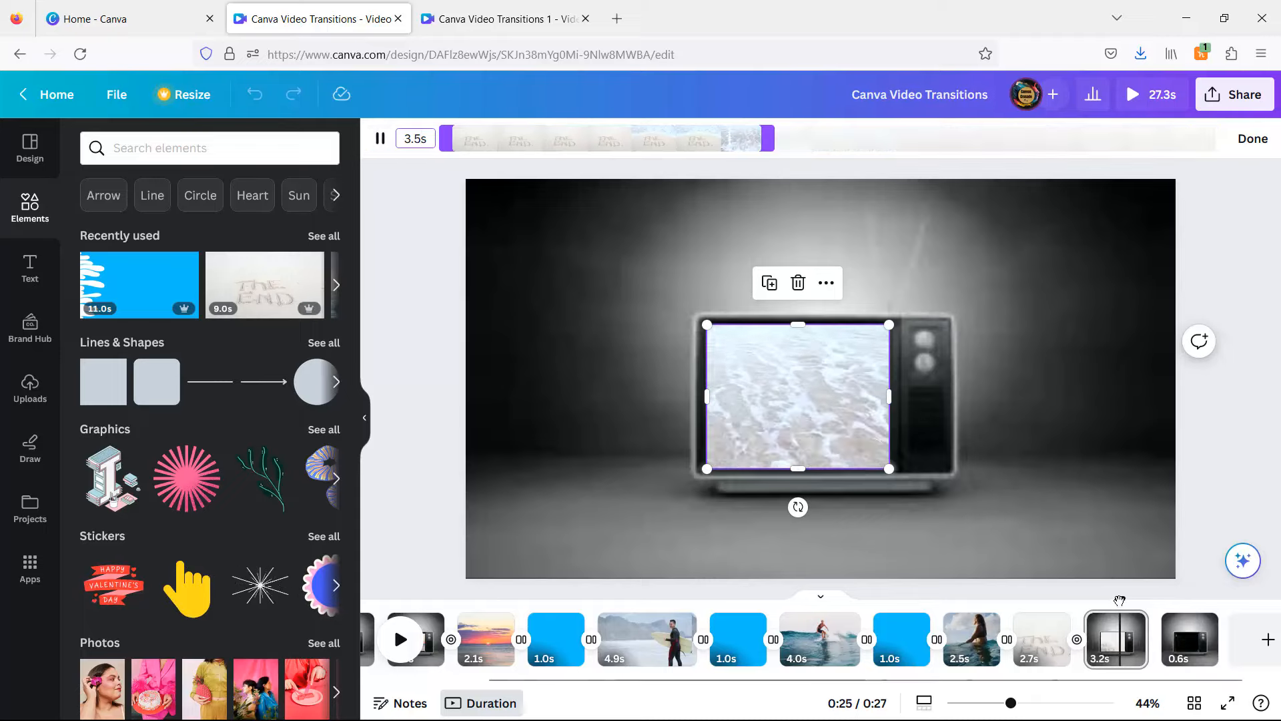
# Return the playhead to the start of the video and download all 12 pages as a 1080p MP4 video.
pyautogui.click(1107, 629)
pyautogui.moveTo(745, 629); pyautogui.dragTo(405, 611)
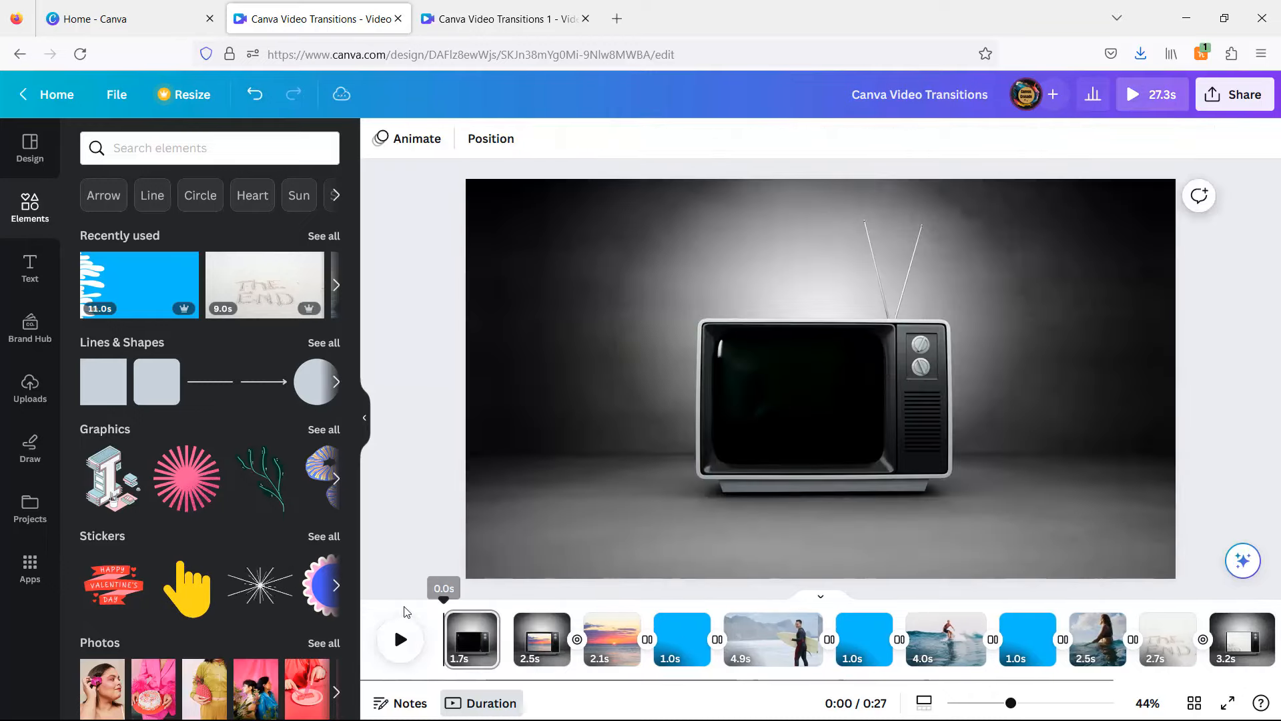
pyautogui.click(1231, 94)
pyautogui.click(1059, 520)
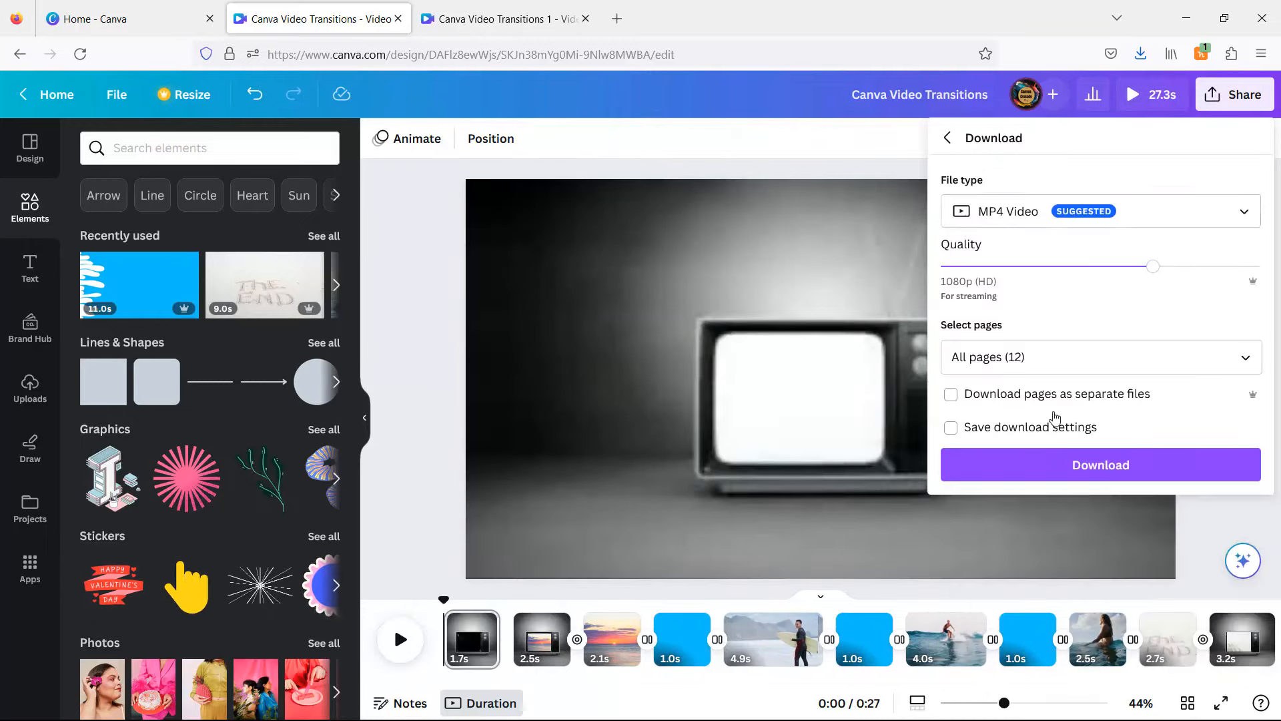
pyautogui.click(1091, 466)
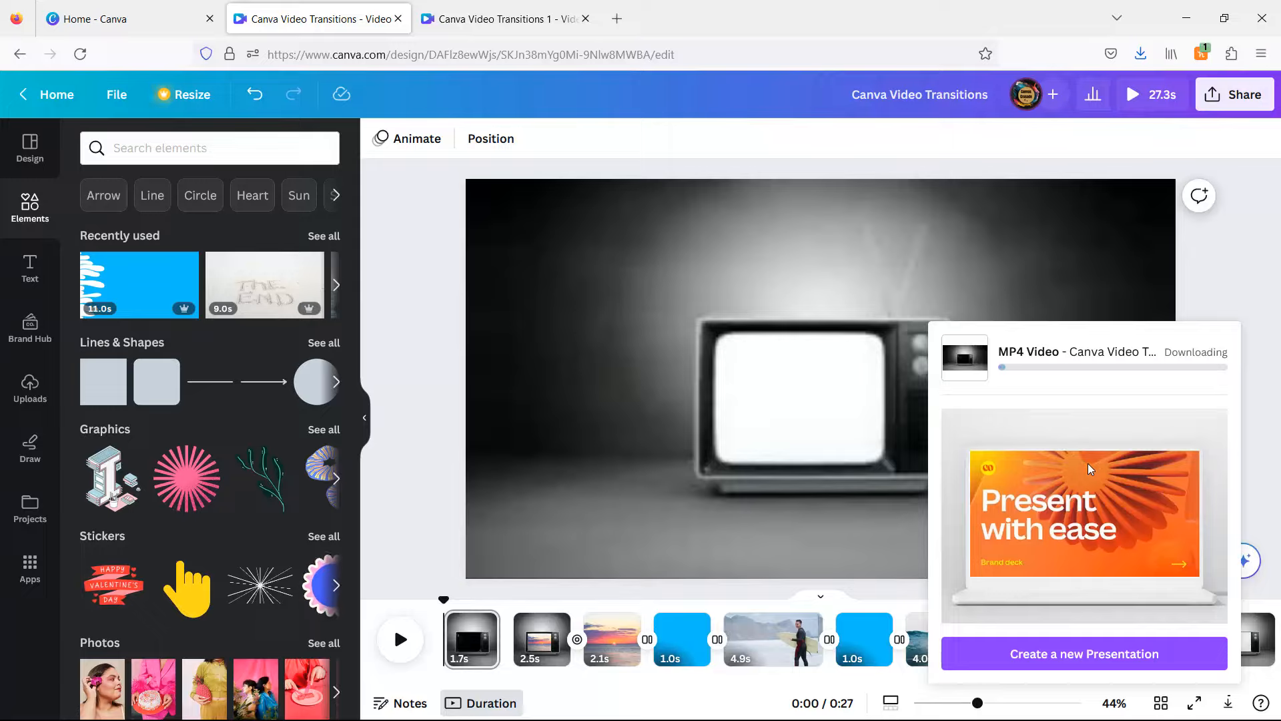